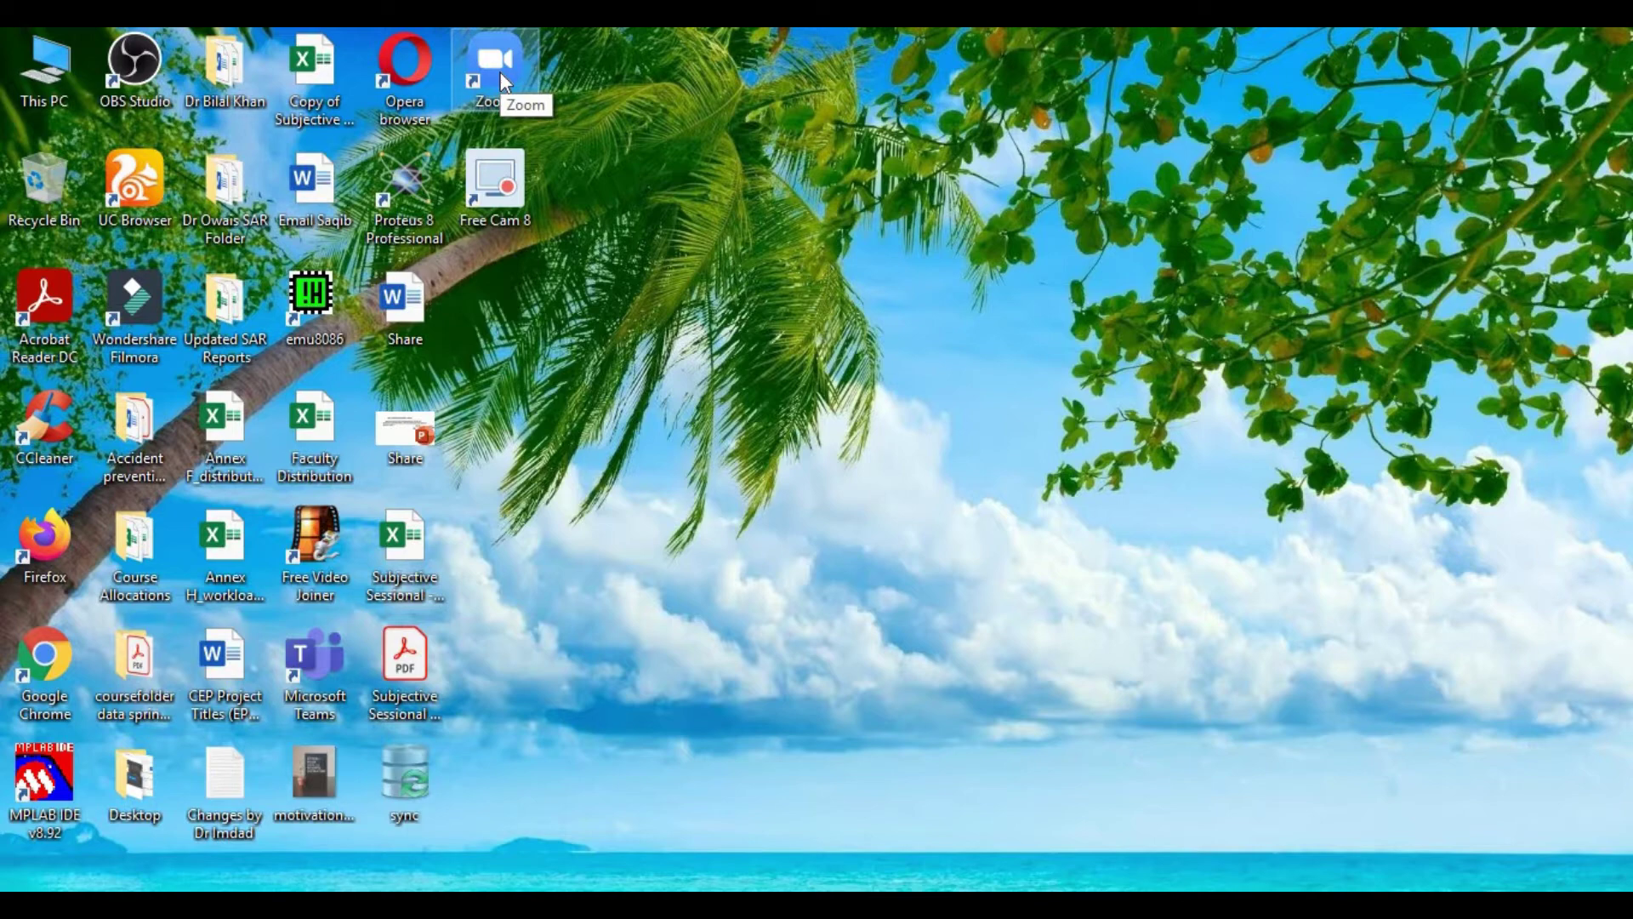
Step: Open Zoom from the desktop and start a new meeting
{"action": "double_click", "coordinate": [503, 81]}
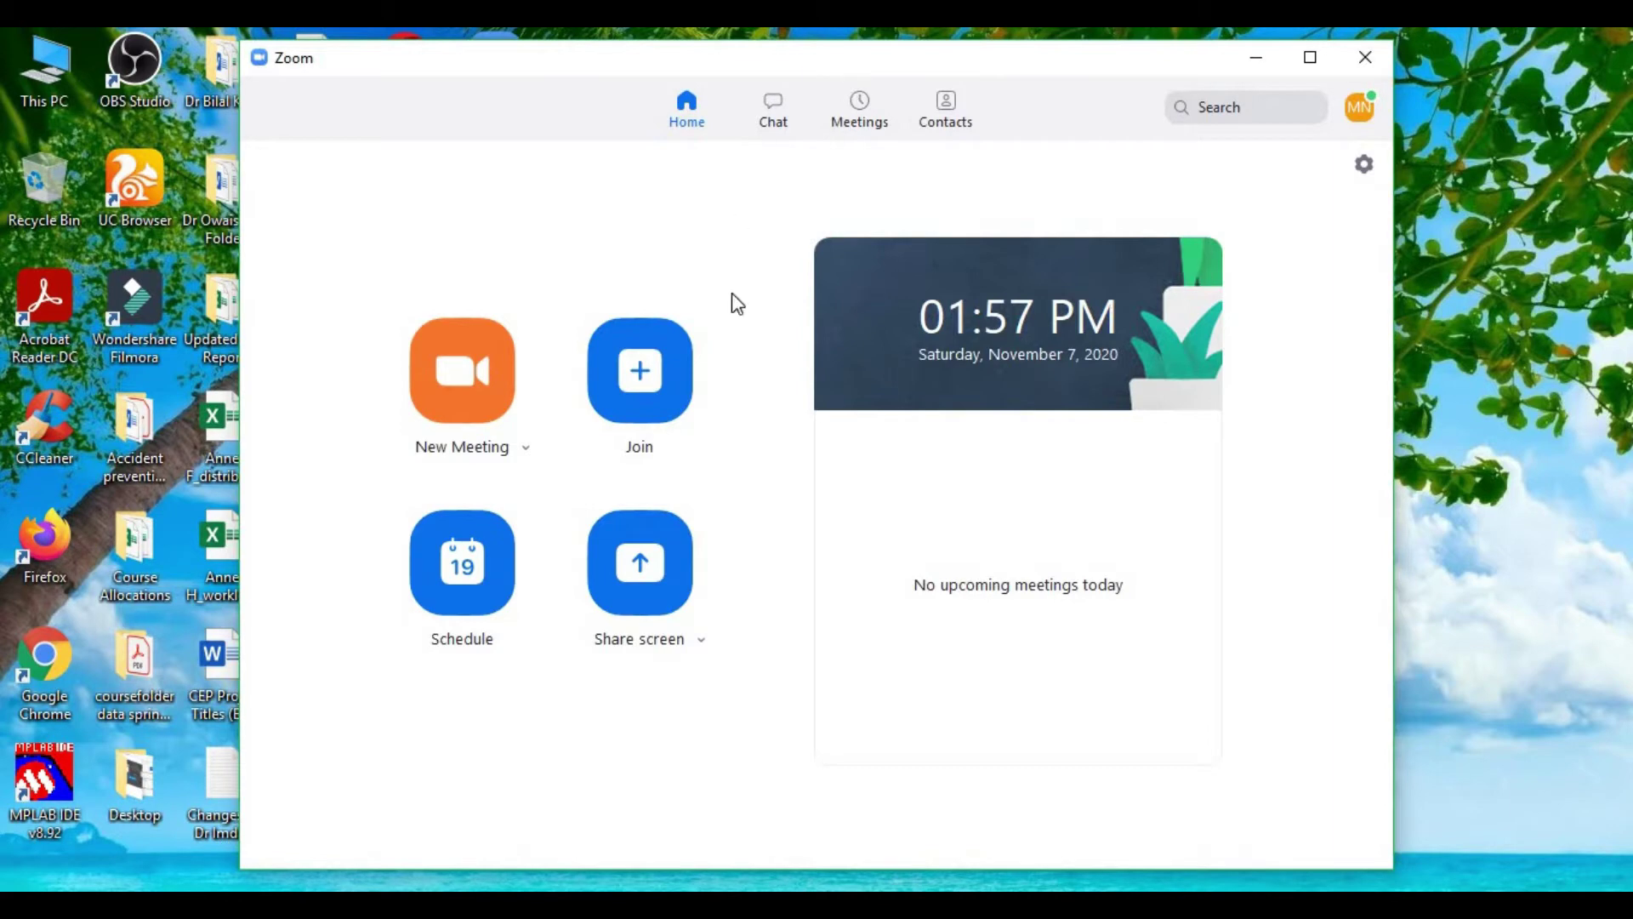
{"action": "left_click", "coordinate": [460, 403]}
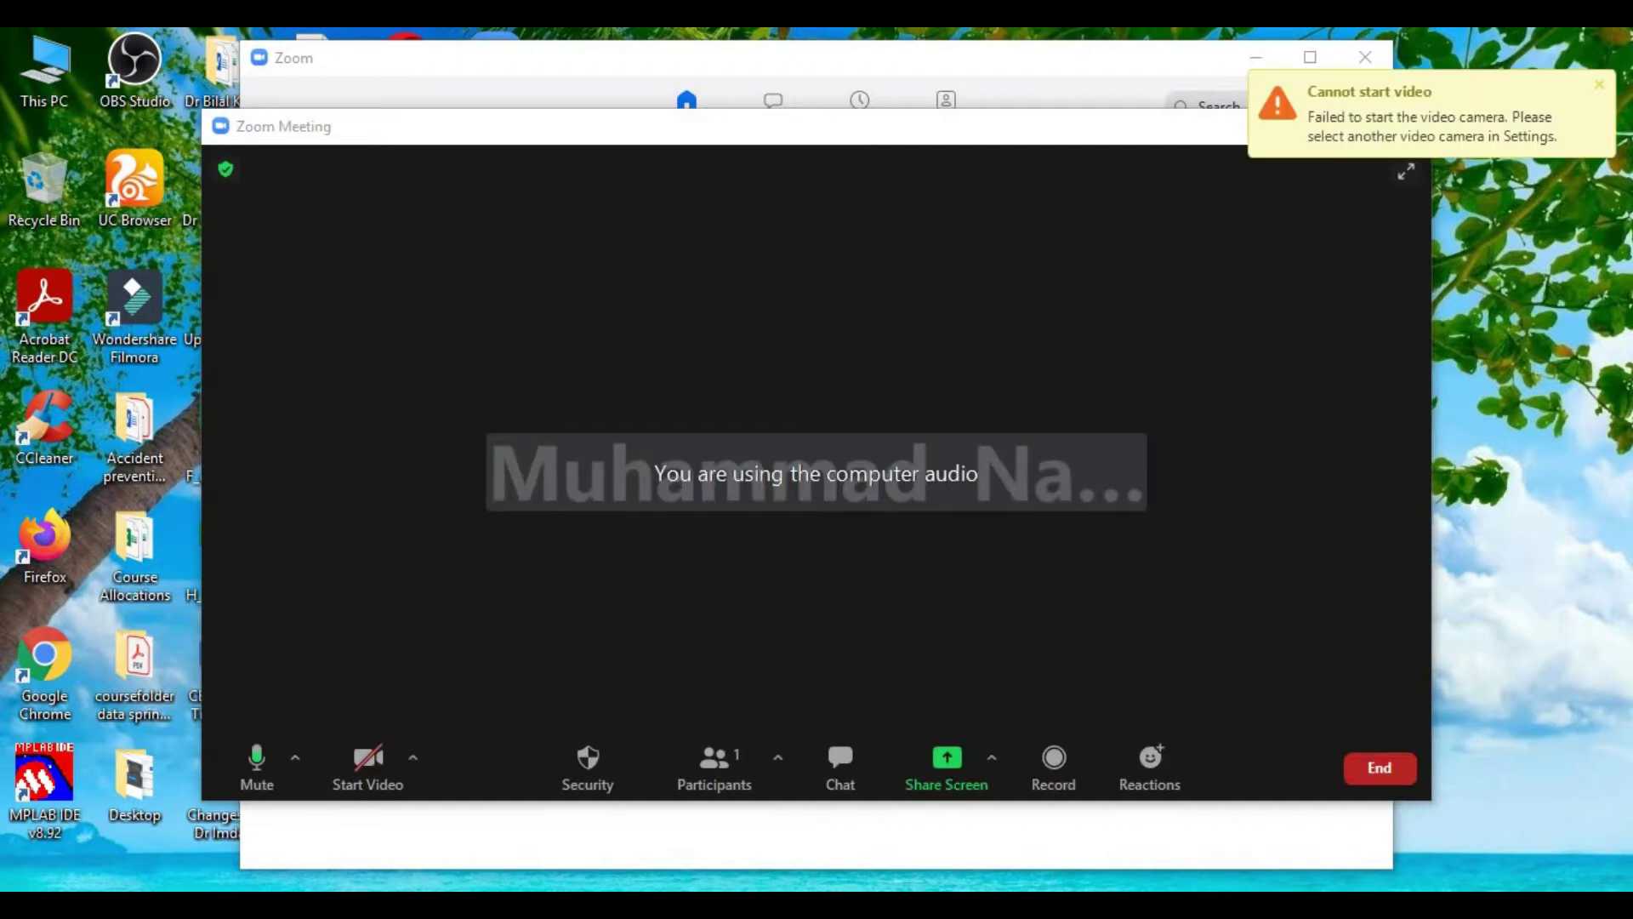
Step: Open the Share presentation from the desktop in a maximized window and add a new slide after the first one
{"action": "key", "text": "super+d"}
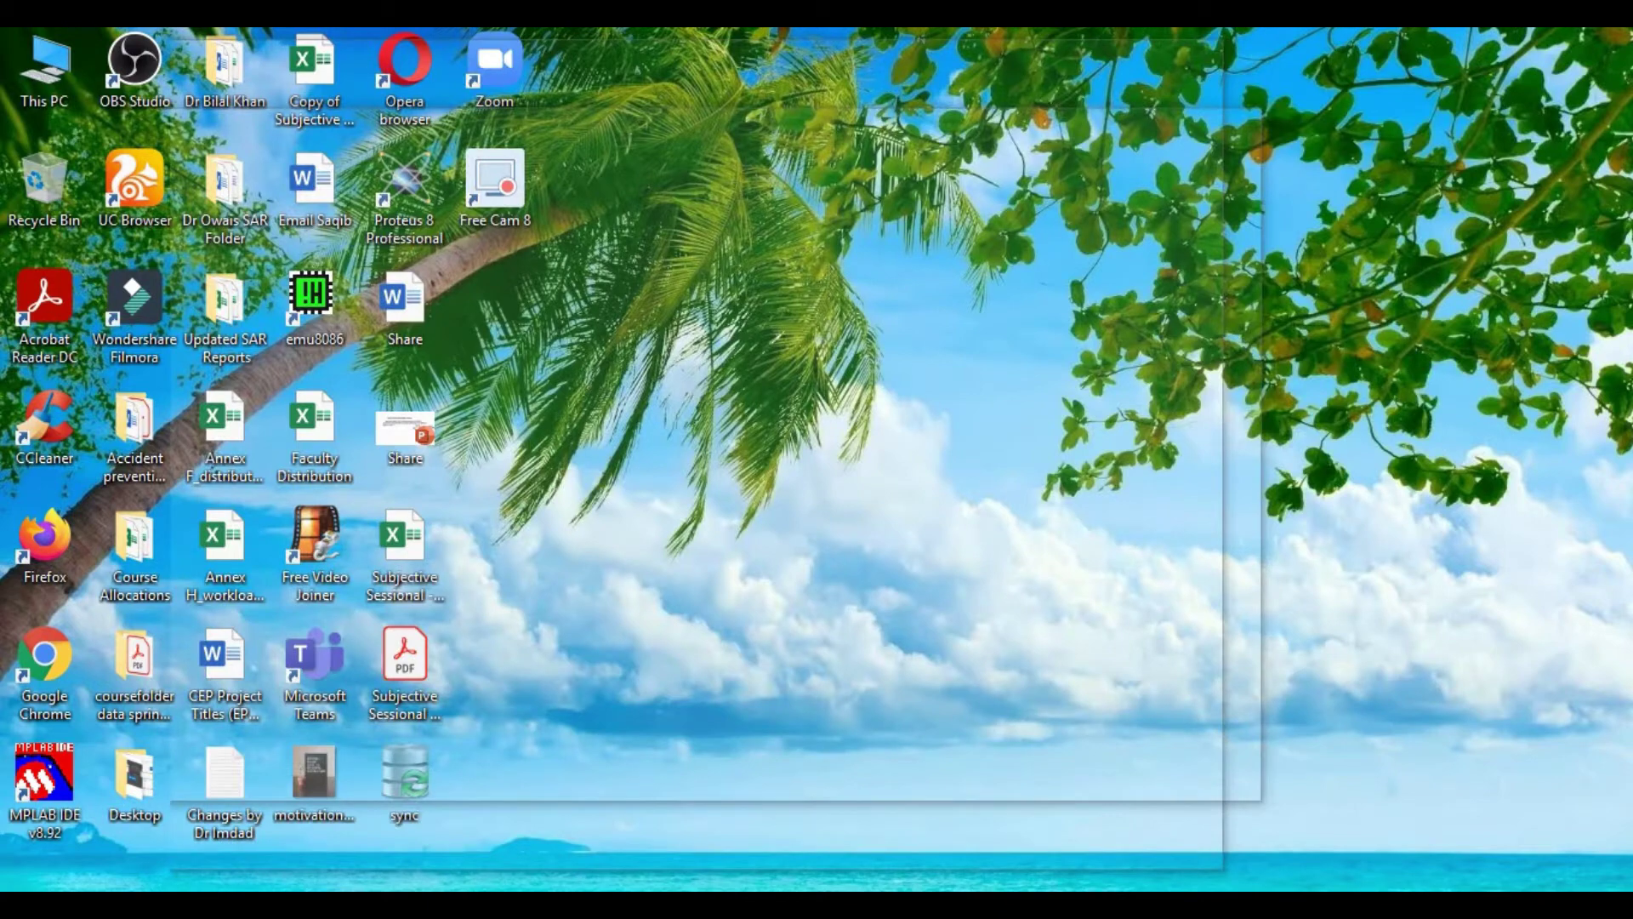
{"action": "key", "text": "super+d"}
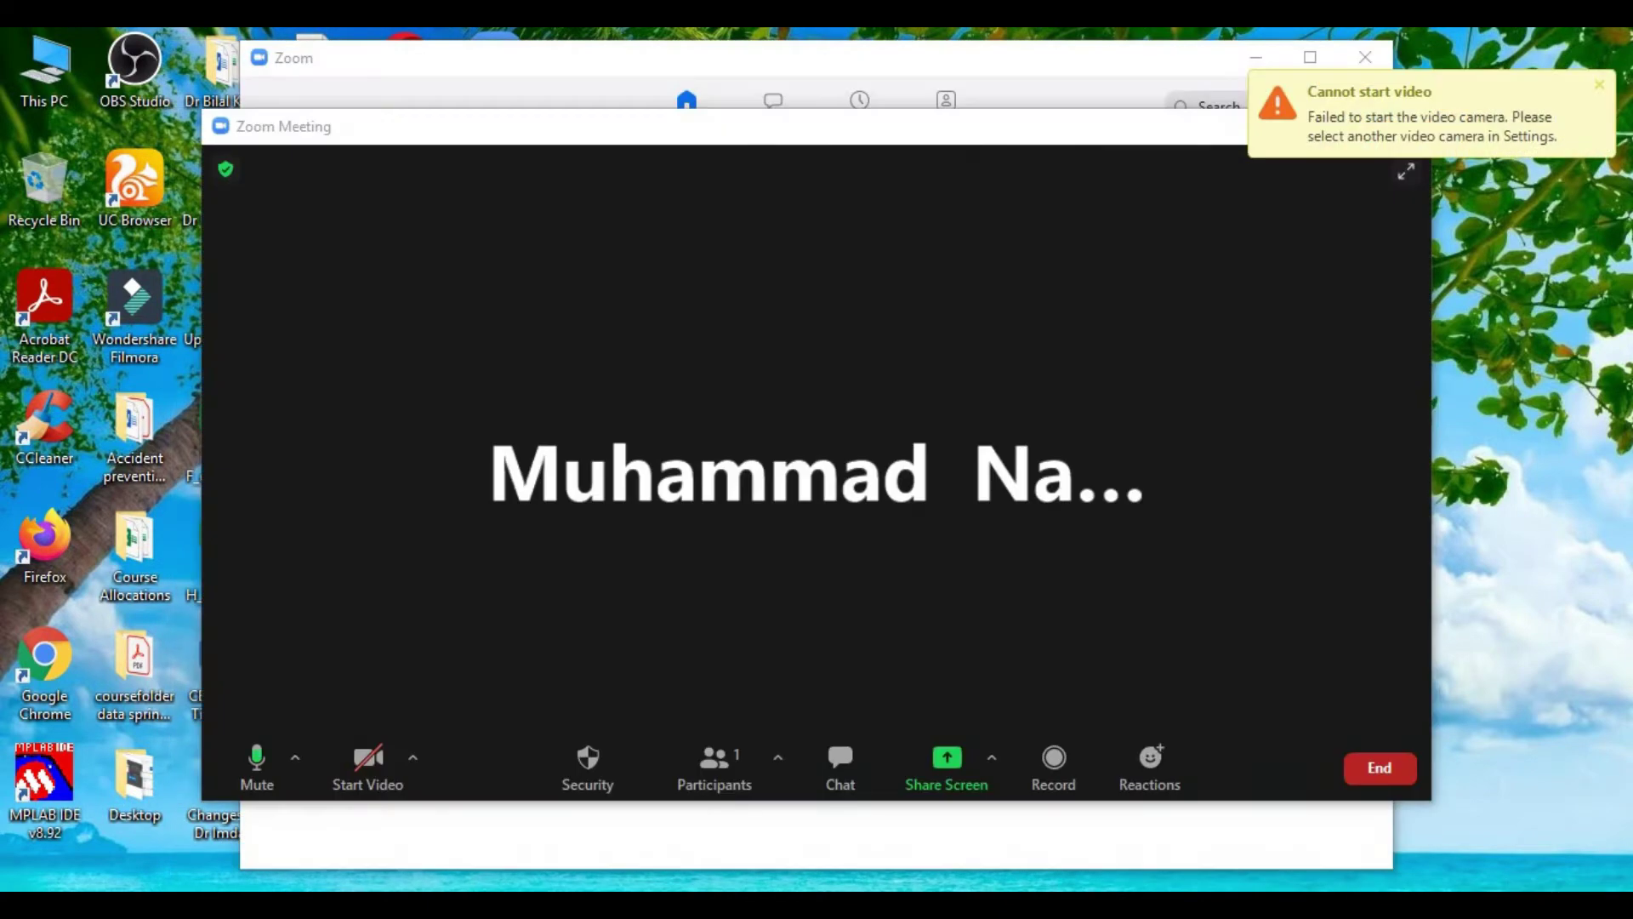
{"action": "key", "text": "super+d"}
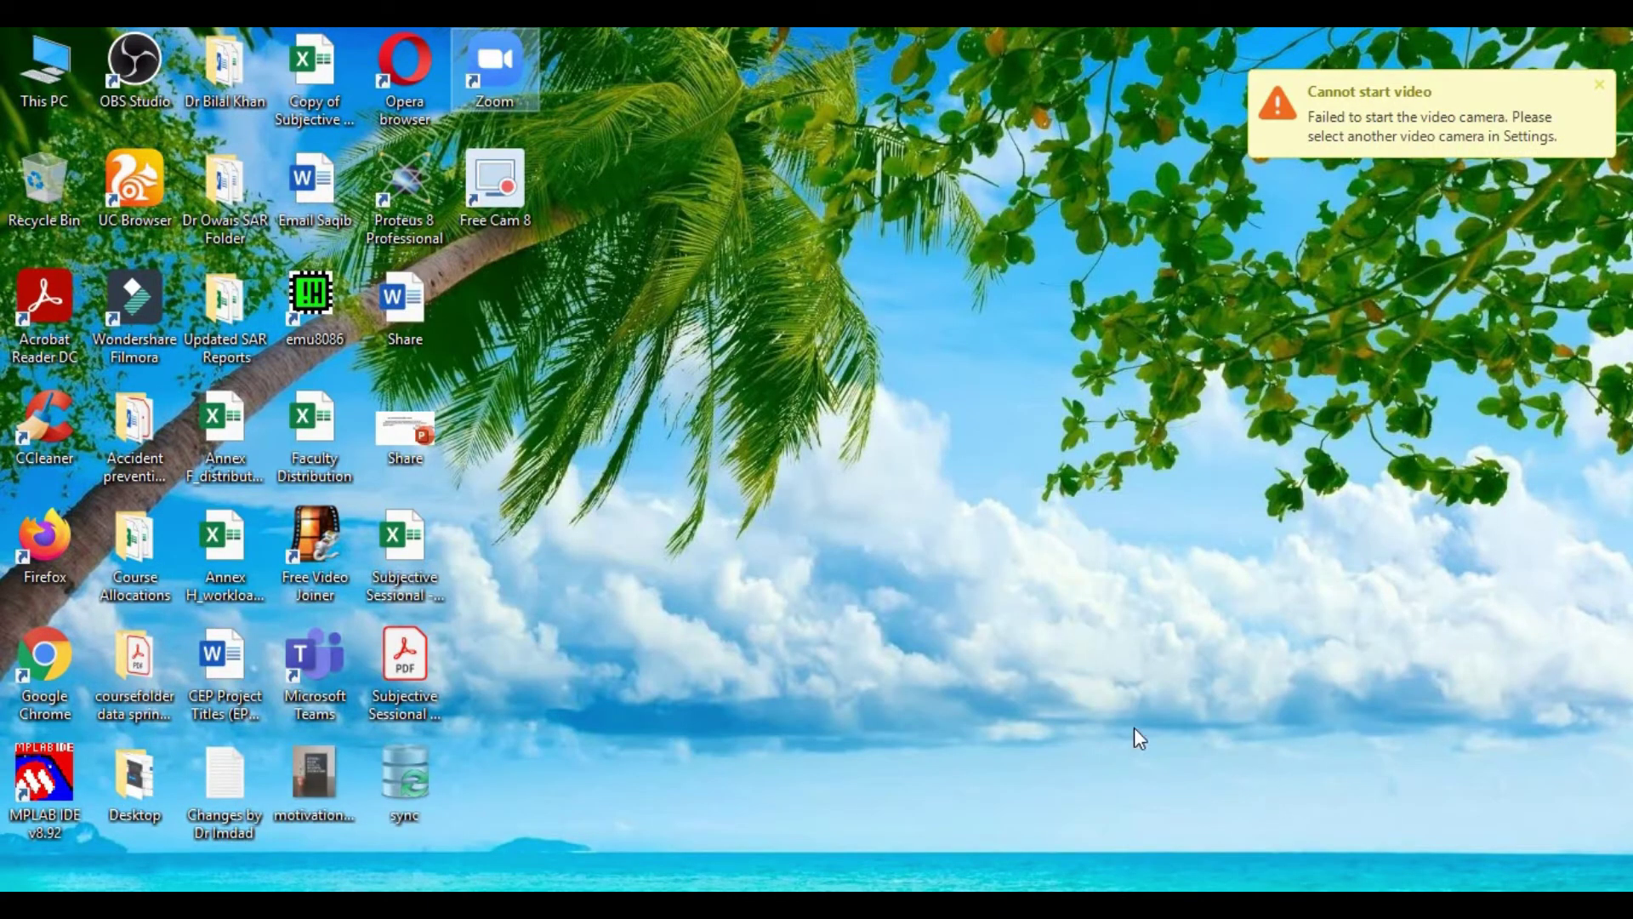
{"action": "double_click", "coordinate": [421, 446]}
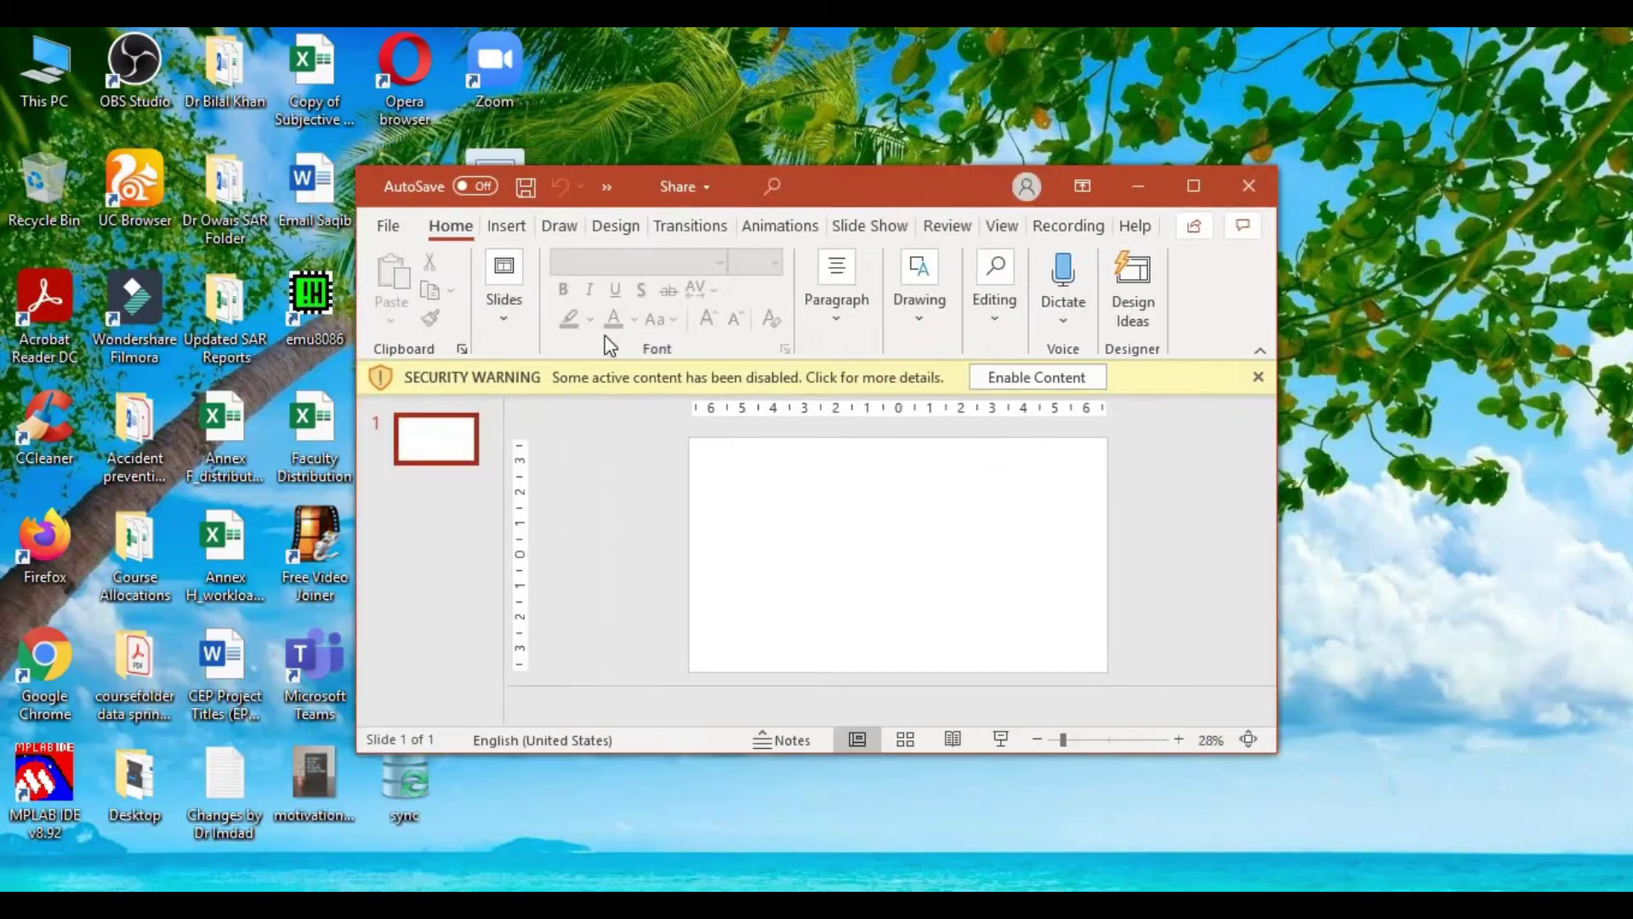
{"action": "left_click", "coordinate": [1194, 188]}
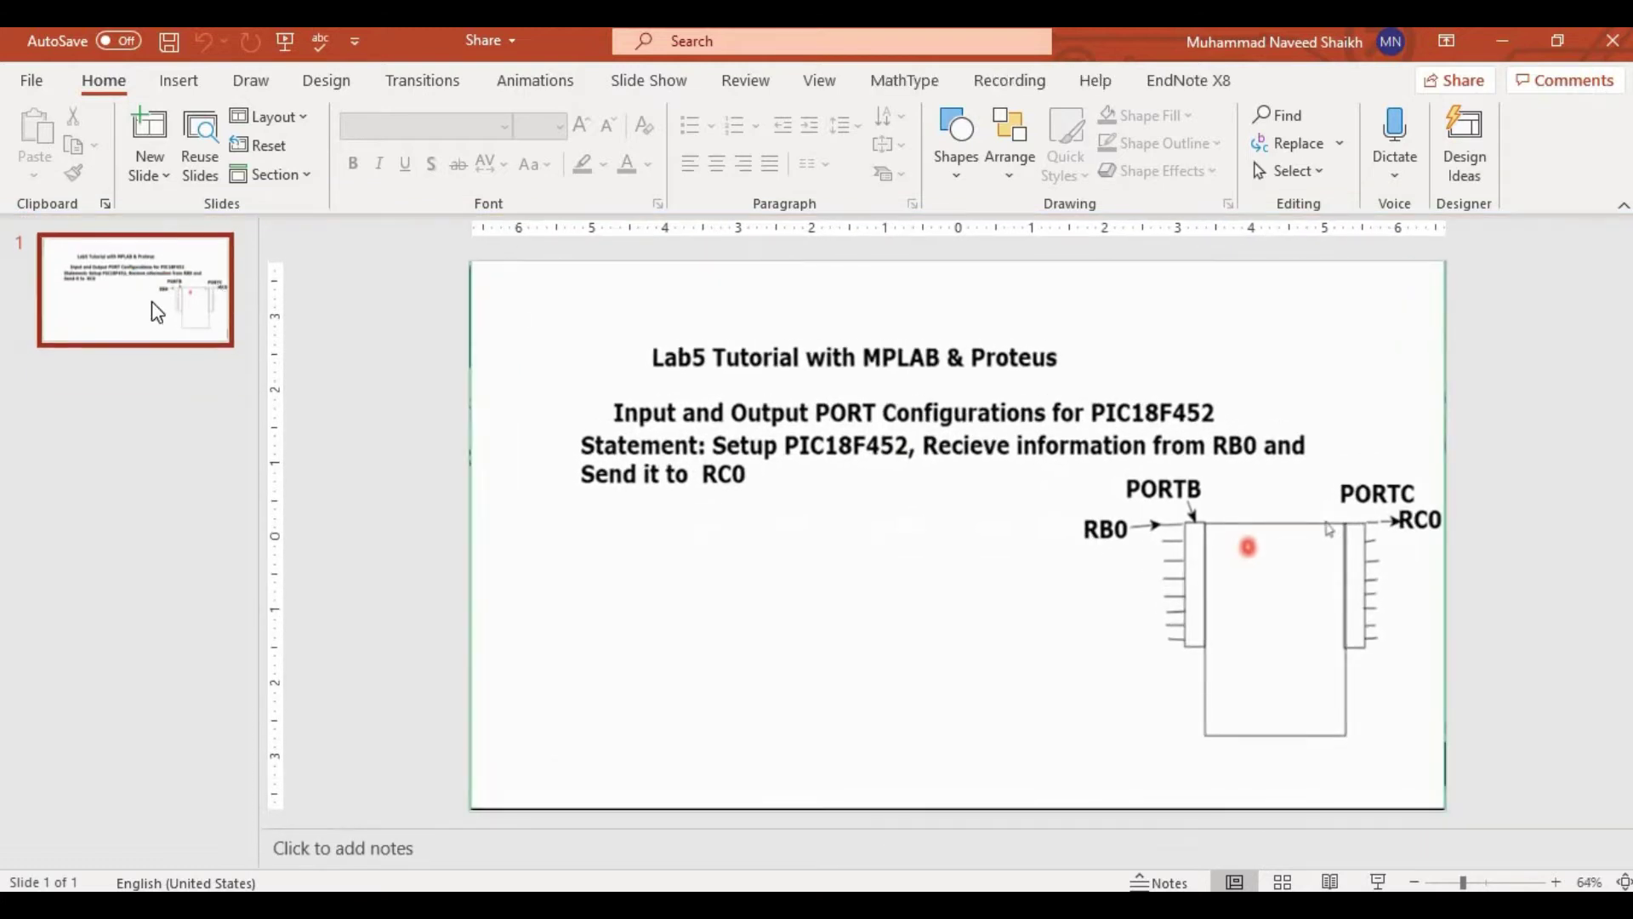
{"action": "right_click", "coordinate": [153, 304]}
{"action": "left_click", "coordinate": [200, 471]}
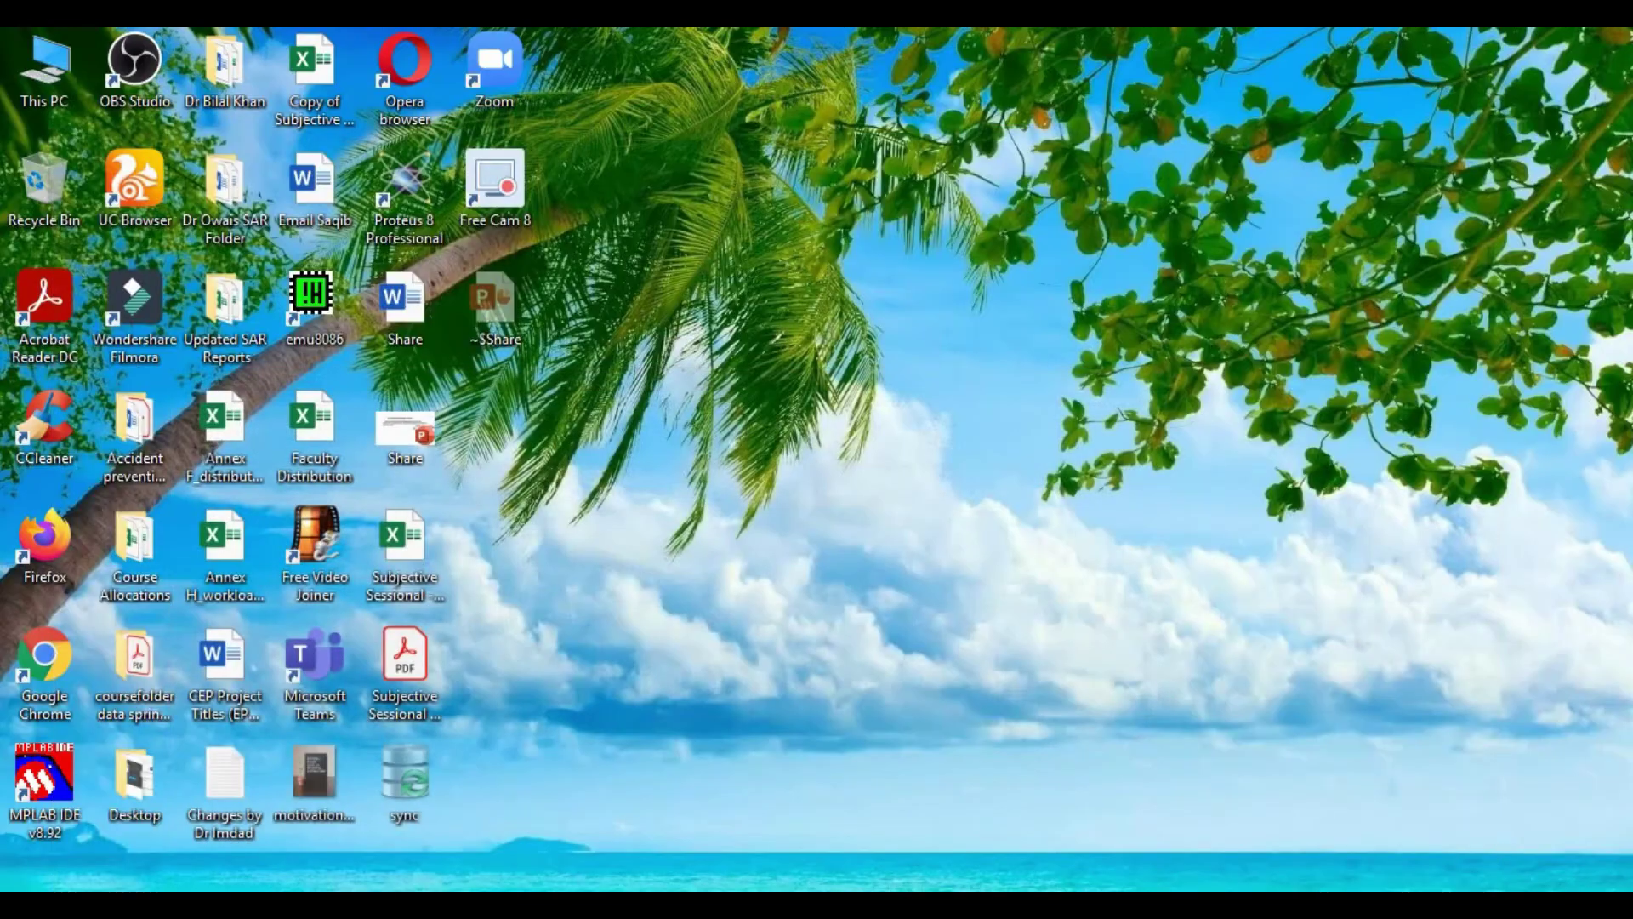
Step: Return to the Zoom meeting and view the microphone and speaker choices
{"action": "mouse_move", "coordinate": [503, 835]}
{"action": "left_click", "coordinate": [518, 788]}
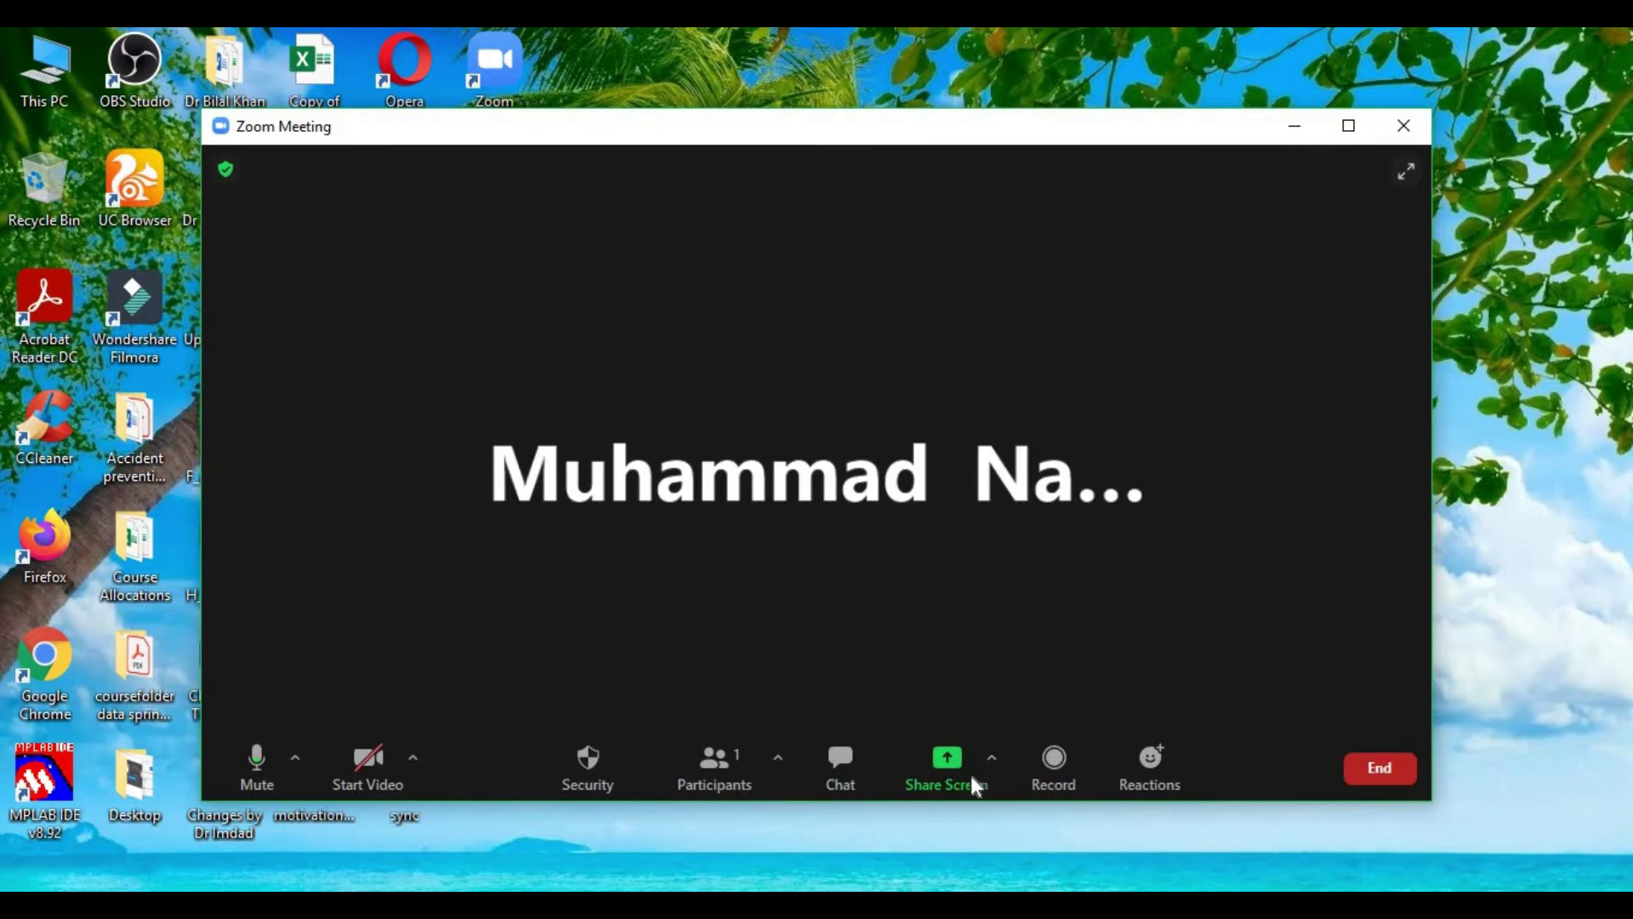
{"action": "left_click", "coordinate": [296, 759]}
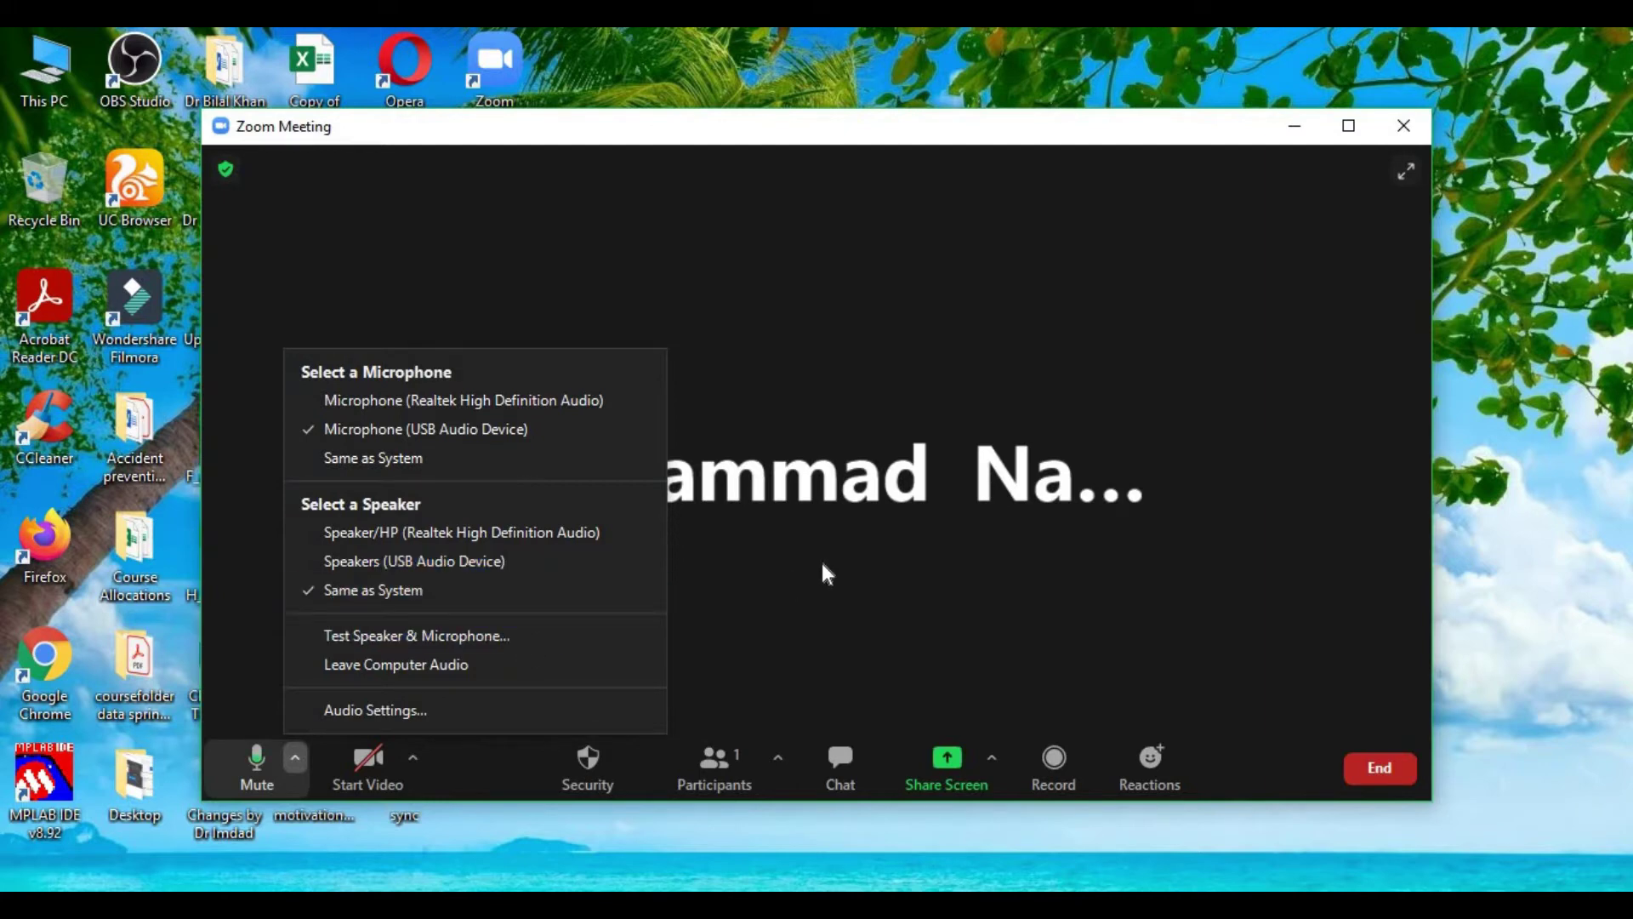
{"action": "left_click", "coordinate": [968, 705]}
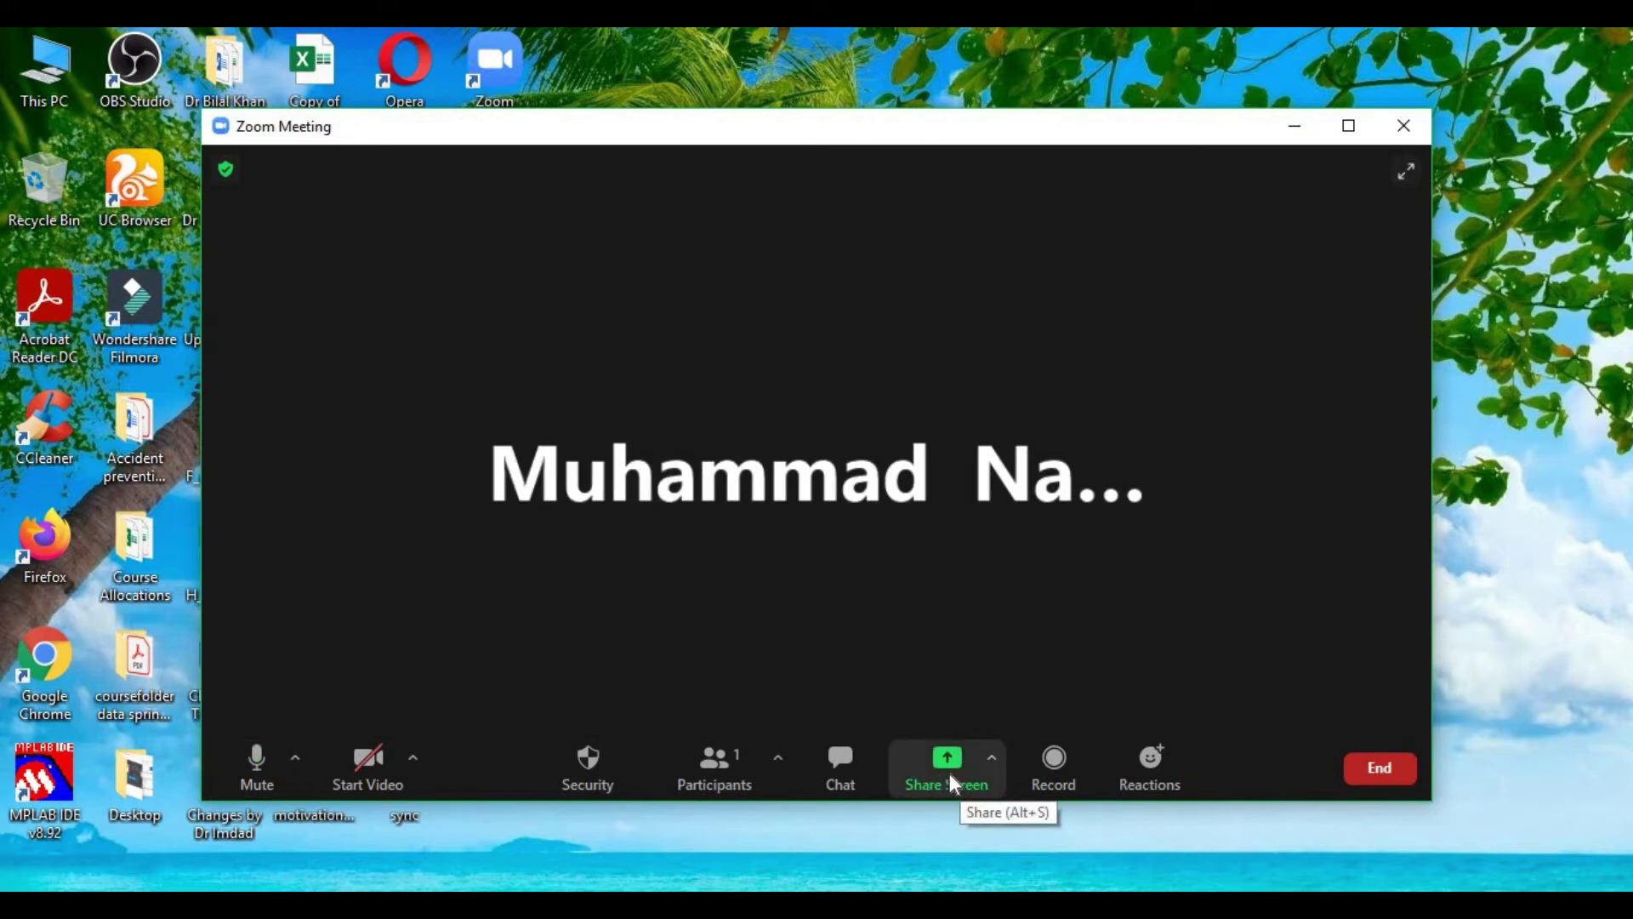
Step: Share the Share - PowerPoint window in the Zoom meeting
{"action": "left_click", "coordinate": [950, 775]}
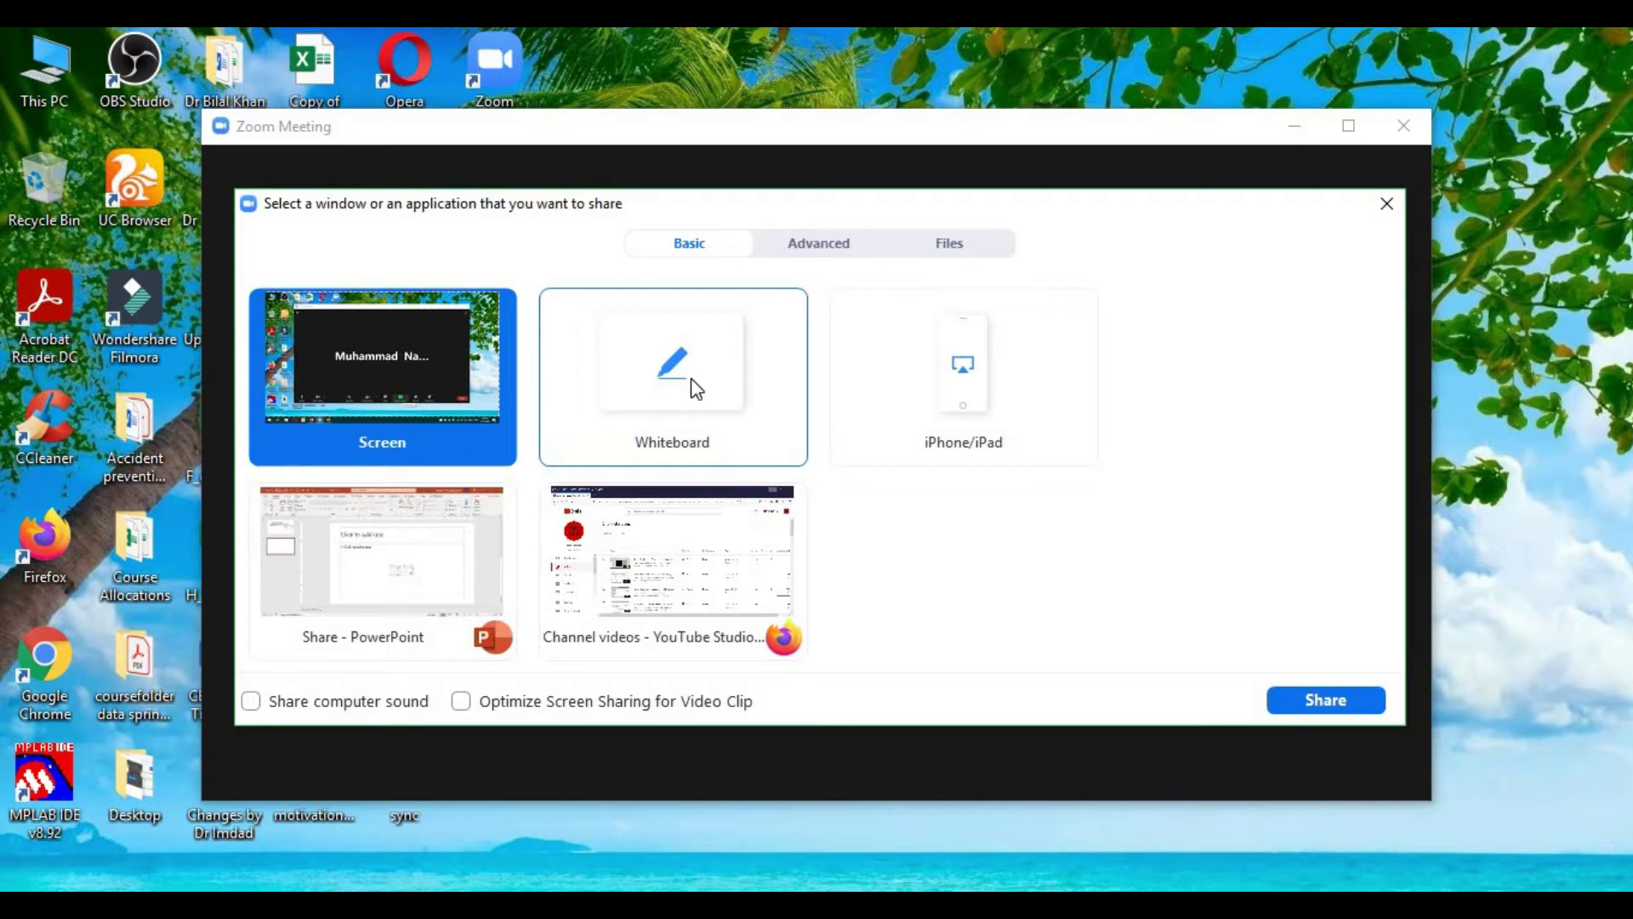
{"action": "left_click", "coordinate": [413, 538]}
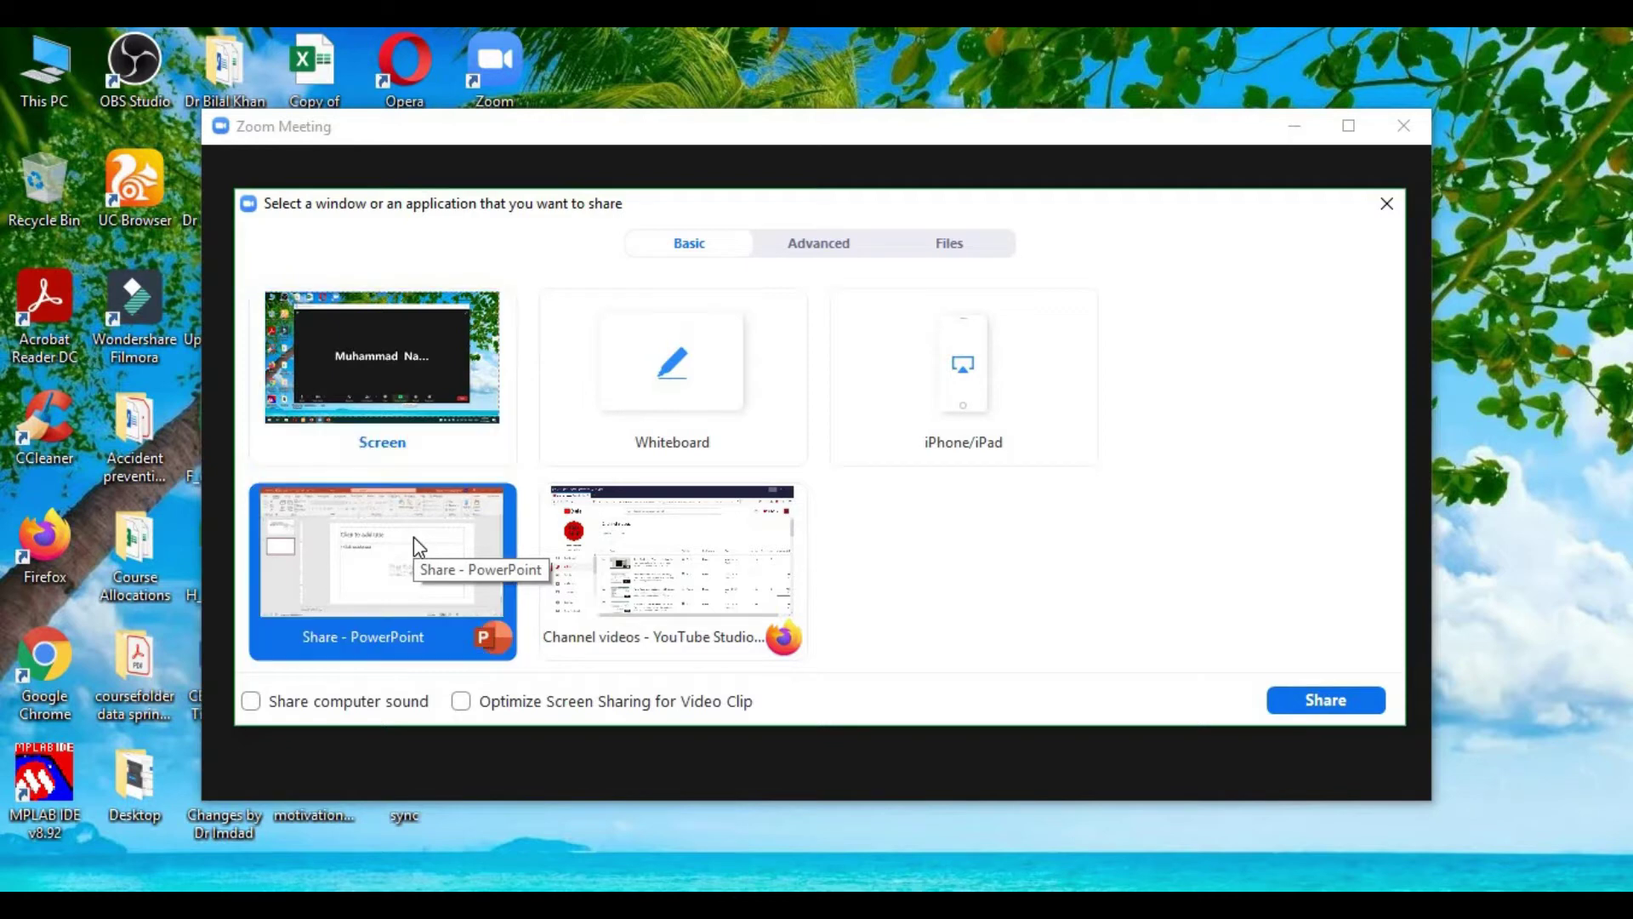
{"action": "left_click", "coordinate": [1304, 698]}
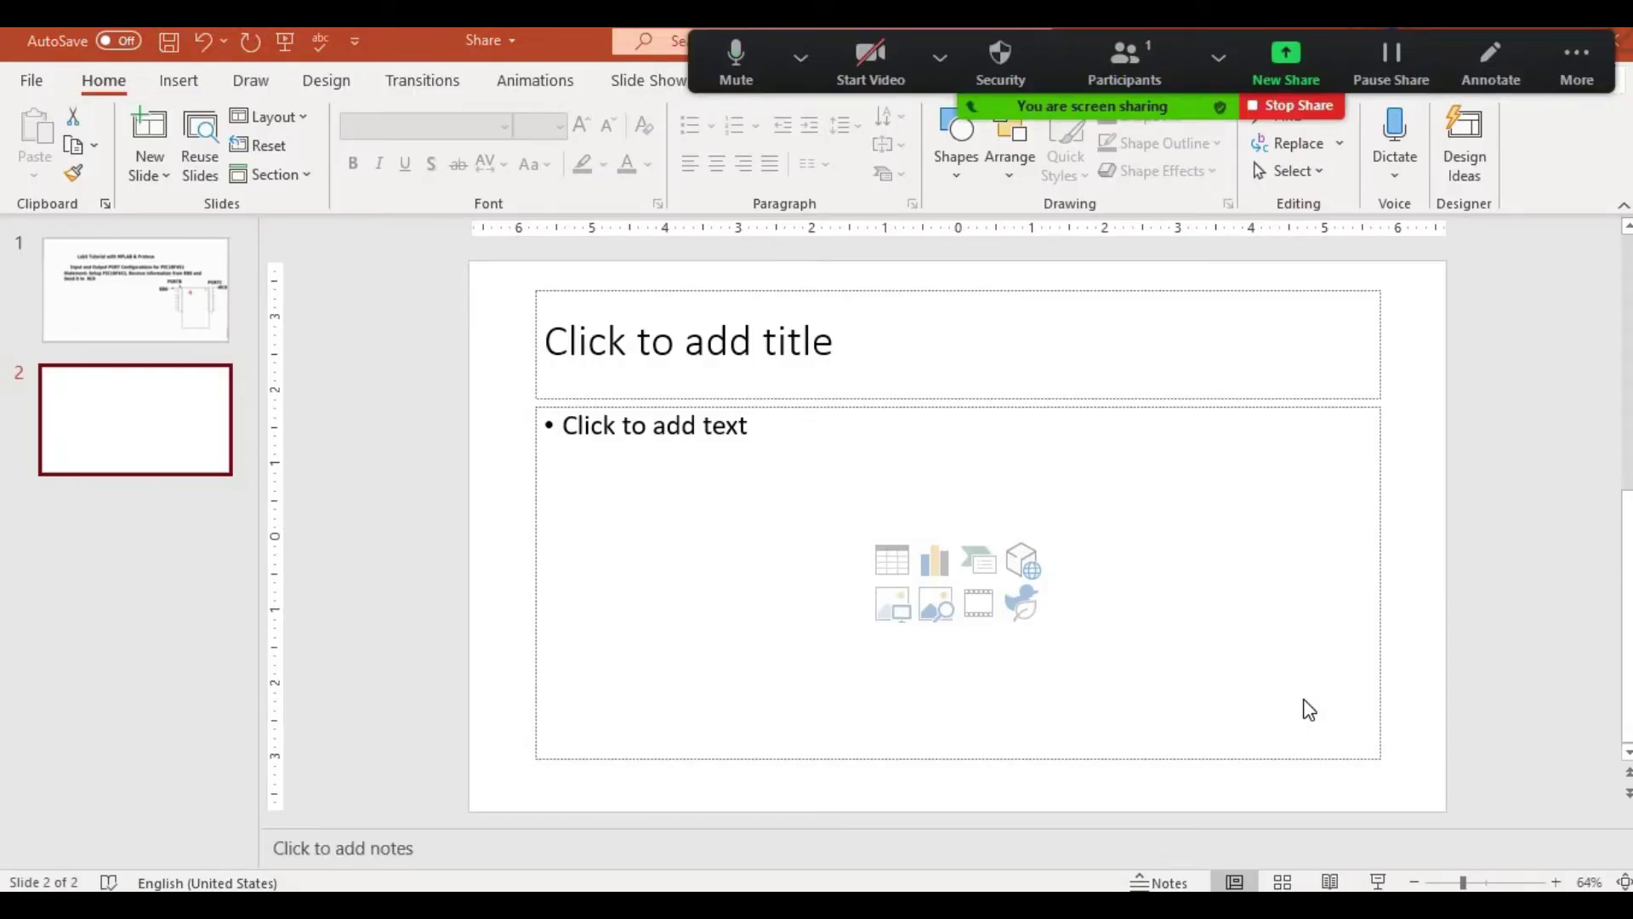
Step: Reposition the floating meeting controls slightly lower over the shared presentation
{"action": "left_click", "coordinate": [802, 59]}
{"action": "left_click", "coordinate": [791, 49]}
{"action": "left_click", "coordinate": [789, 51]}
{"action": "left_click", "coordinate": [781, 51]}
{"action": "left_click_drag", "start_coordinate": [779, 55], "coordinate": [716, 92]}
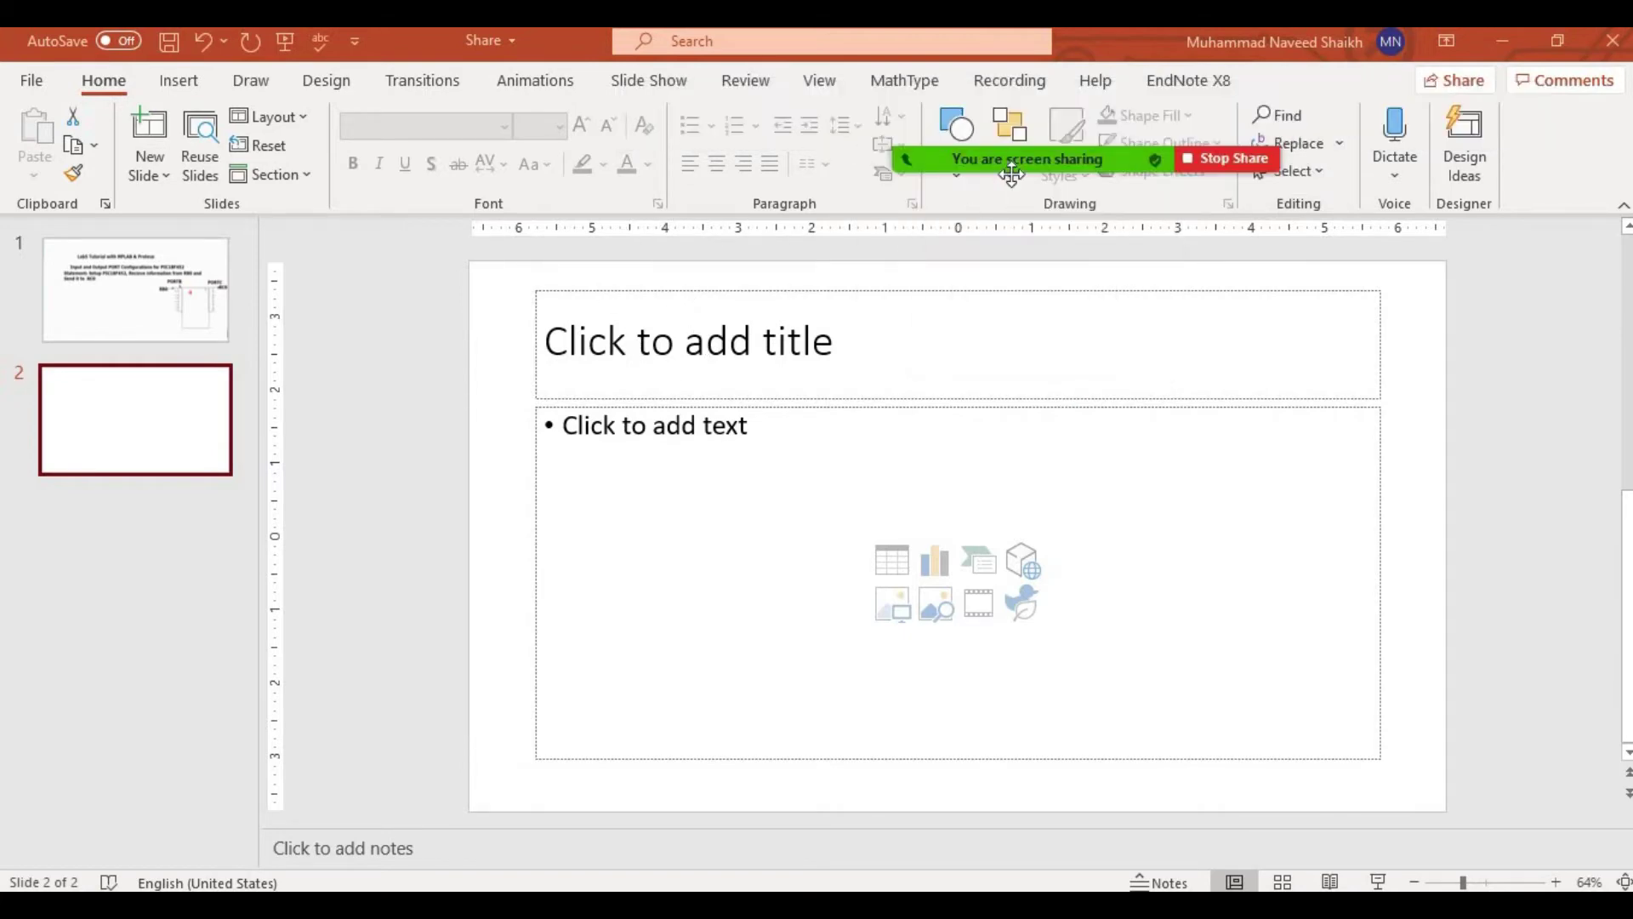
{"action": "mouse_move", "coordinate": [1009, 155]}
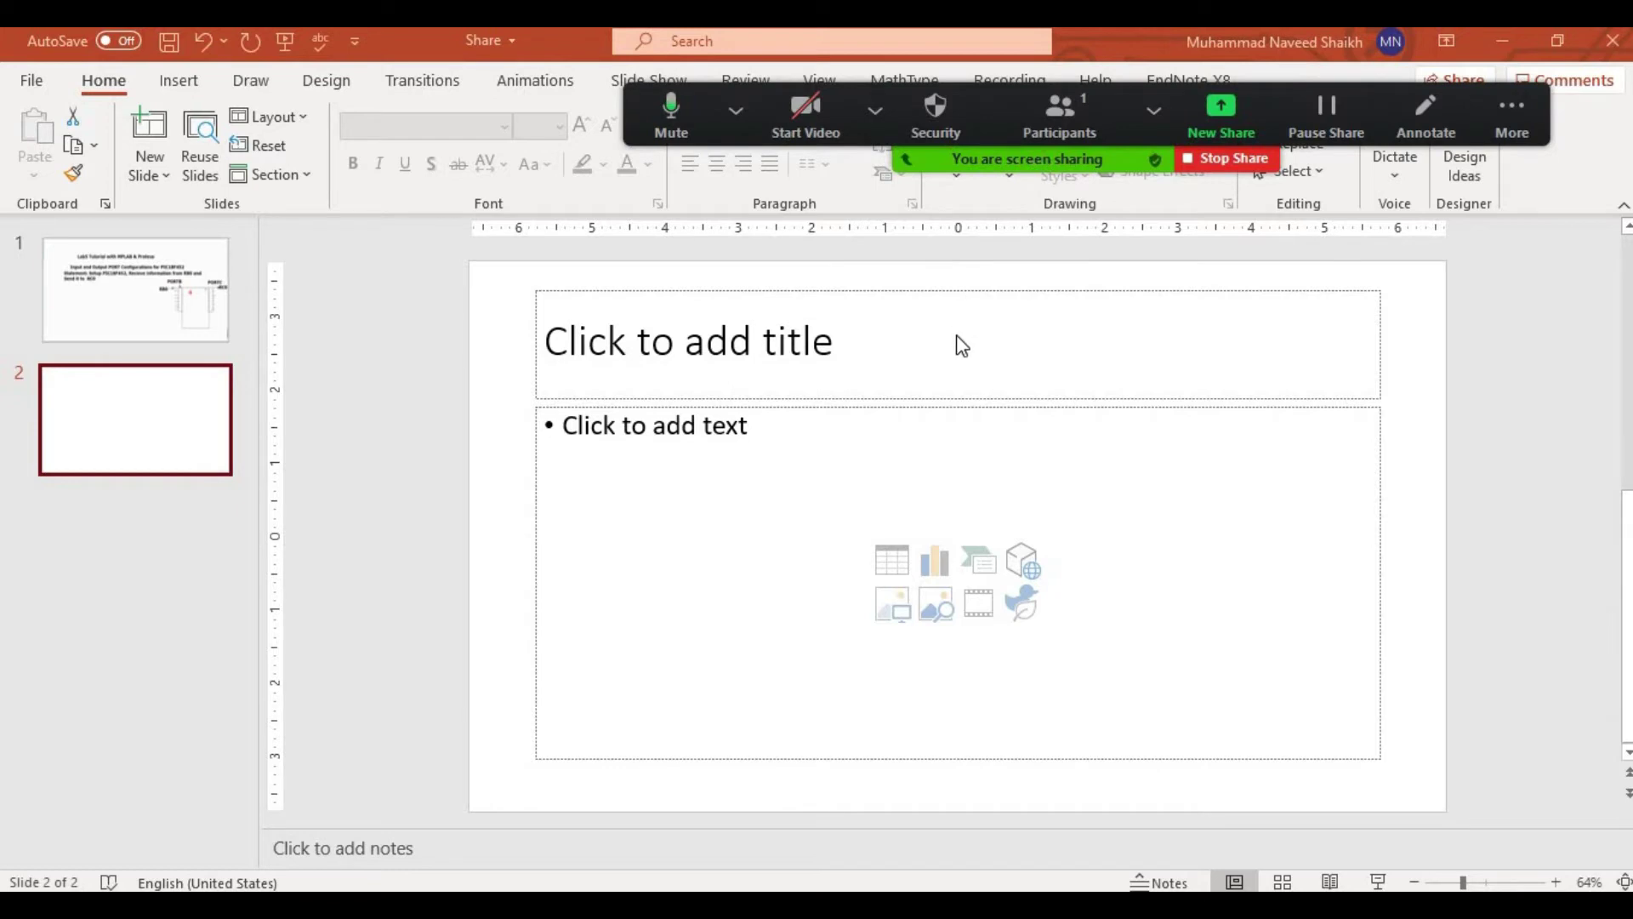
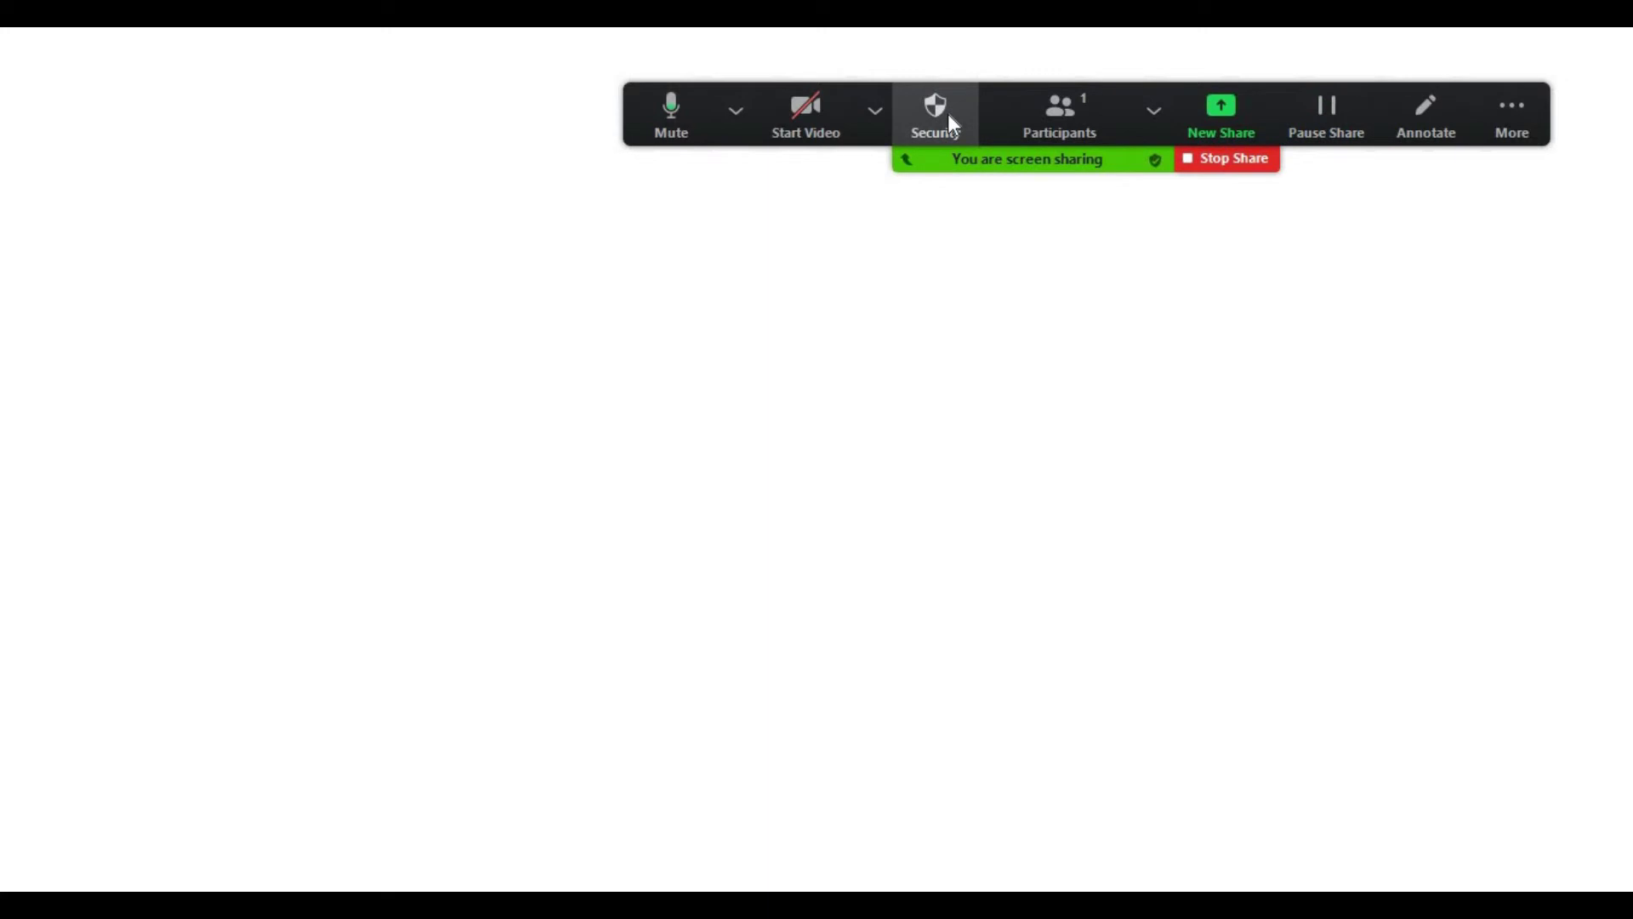
Step: Look at the invite option for meeting participants
{"action": "left_click", "coordinate": [1154, 119]}
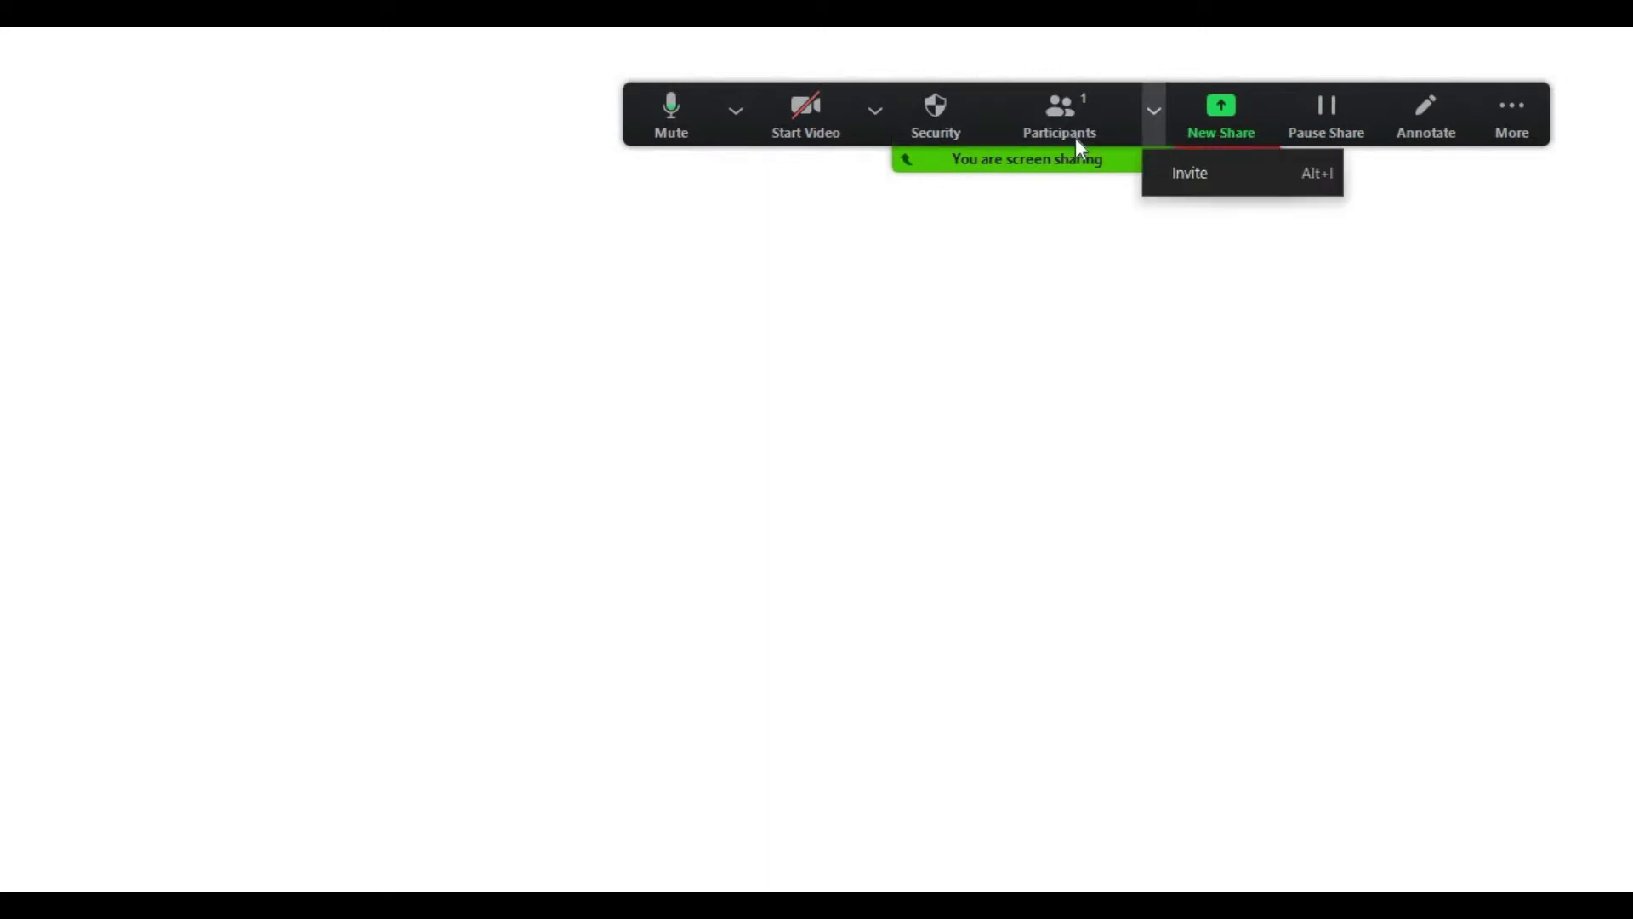
{"action": "left_click", "coordinate": [1150, 124]}
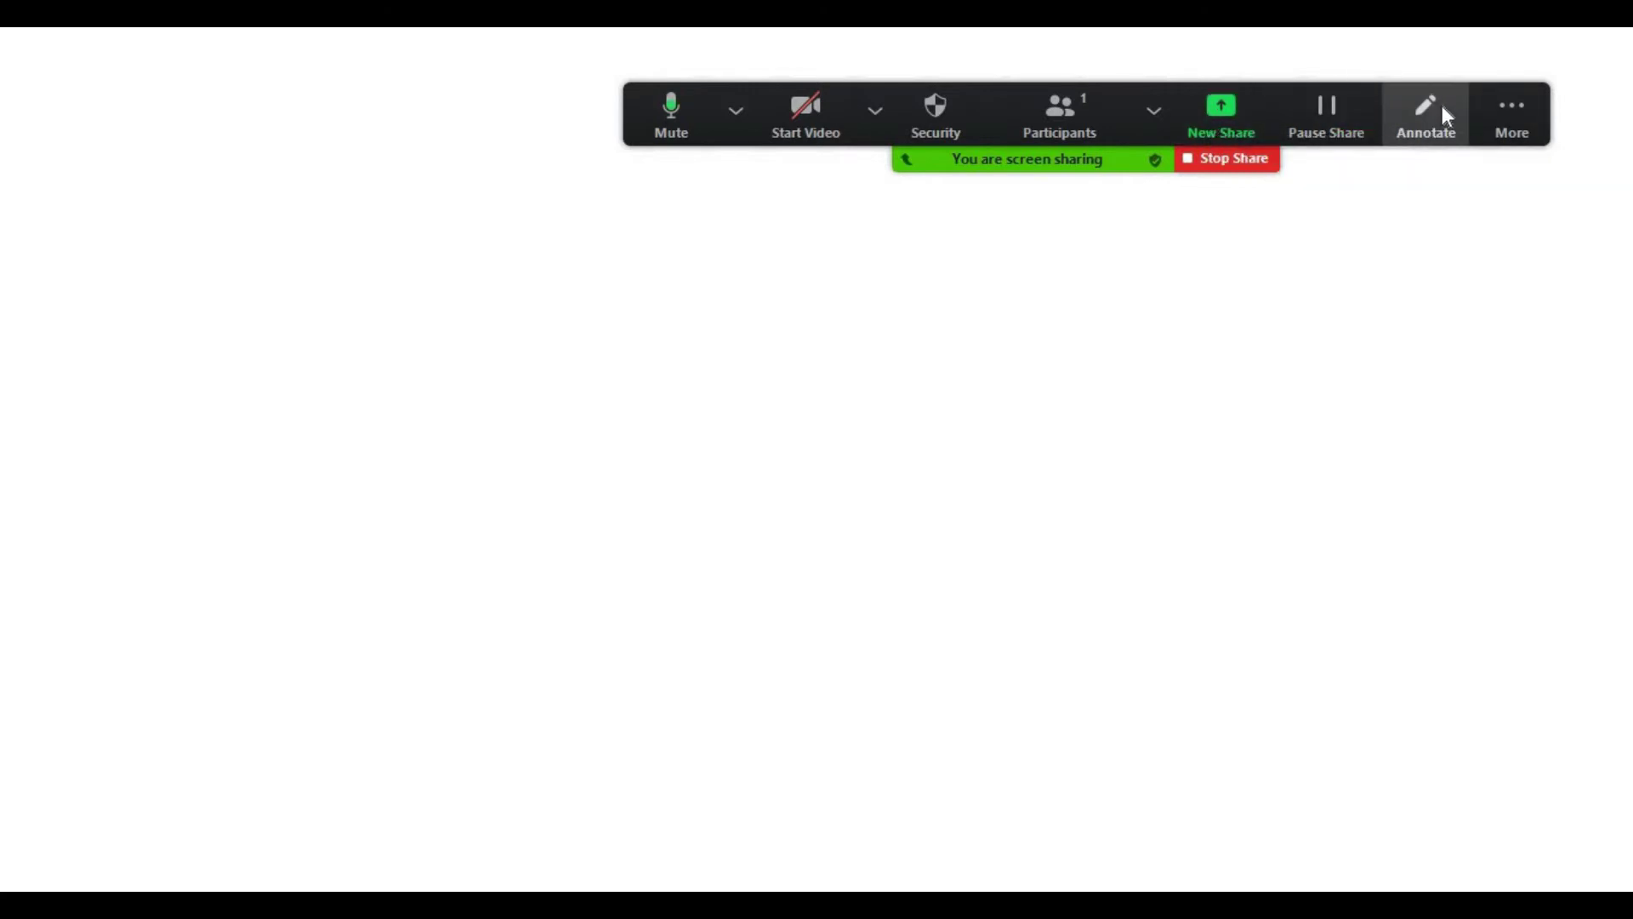
Step: Turn on annotation for the shared whiteboard and move its toolbar clear of the screen-sharing bar
{"action": "left_click", "coordinate": [1446, 115]}
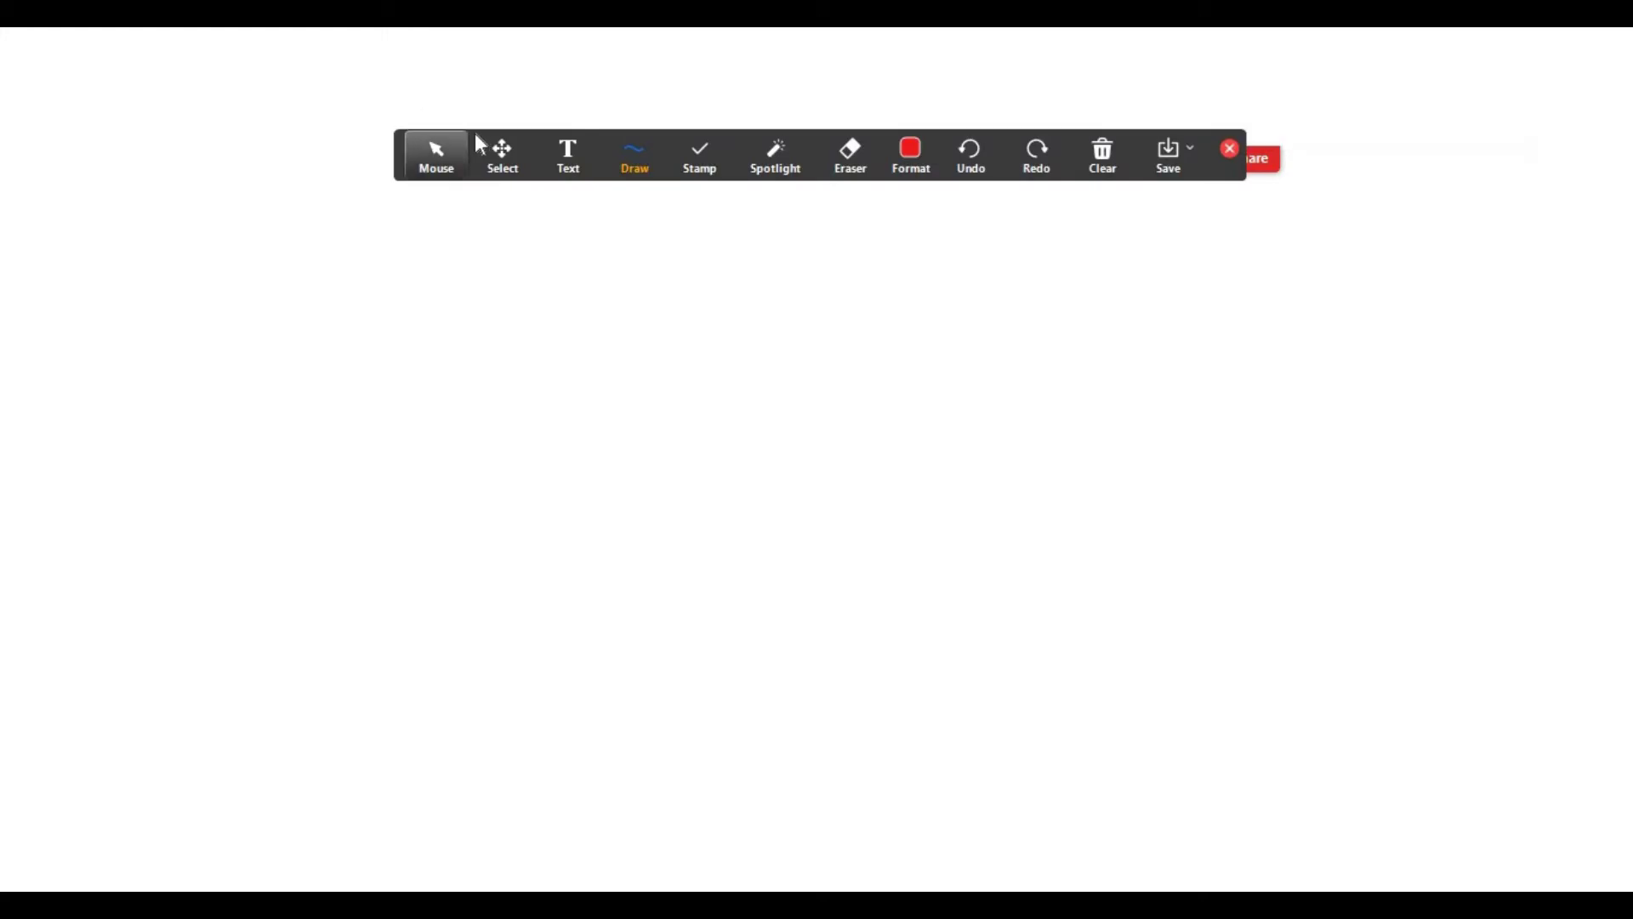
{"action": "mouse_move", "coordinate": [477, 145]}
{"action": "left_mouse_down"}
{"action": "mouse_move", "coordinate": [346, 145]}
{"action": "mouse_move", "coordinate": [230, 201]}
{"action": "mouse_move", "coordinate": [215, 266]}
{"action": "left_mouse_up"}
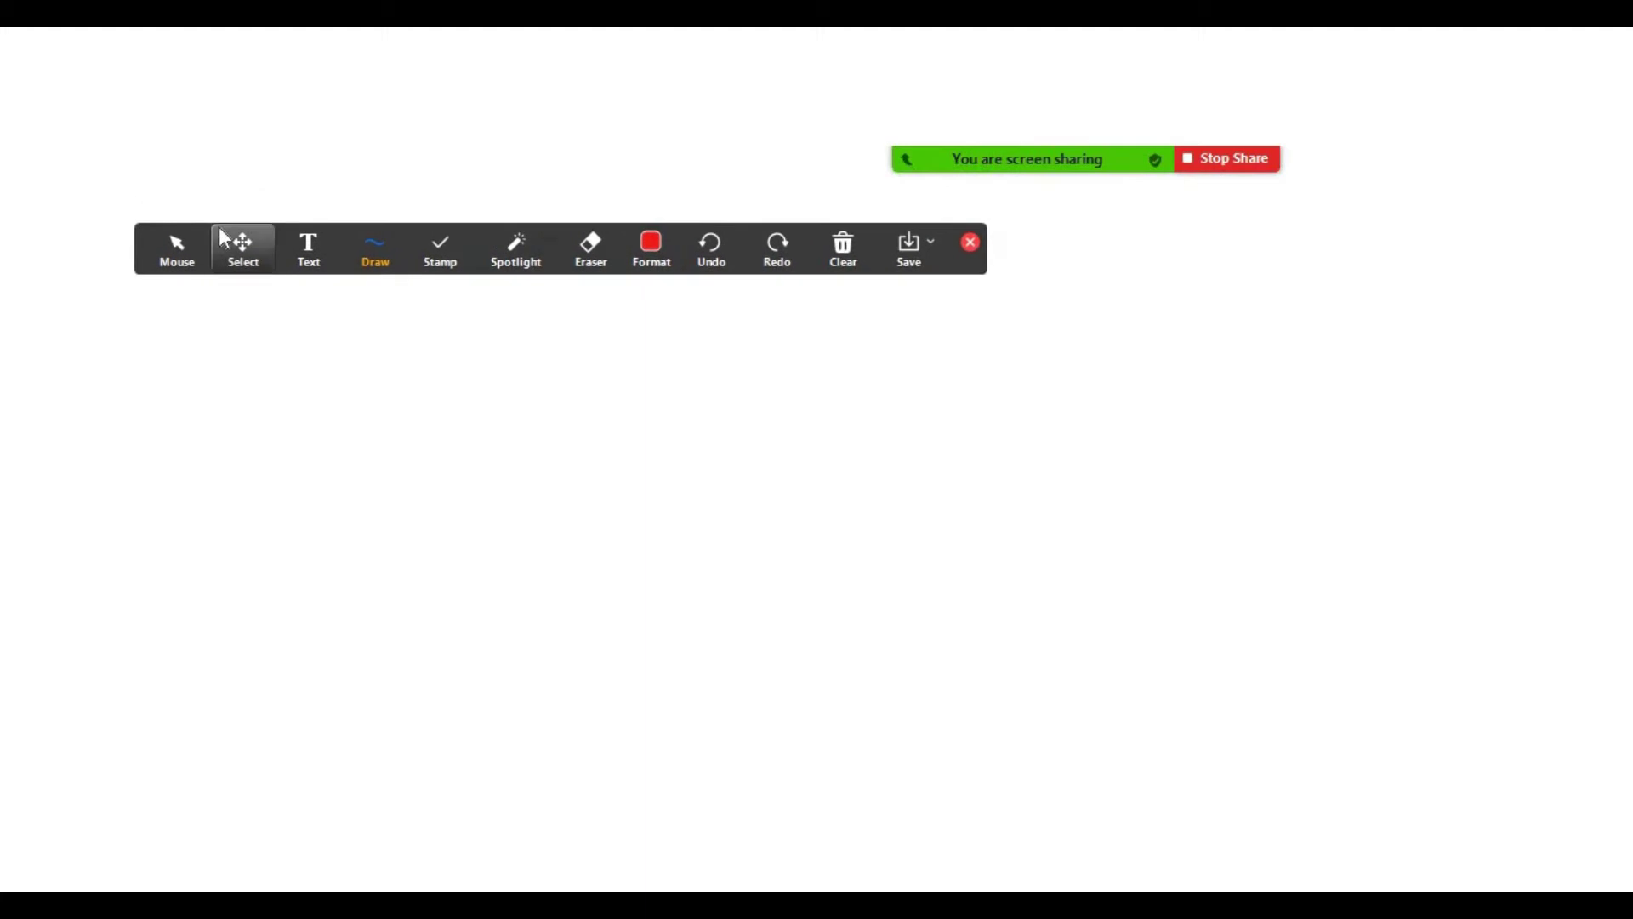
Step: Add the text COUT<"HELLO WORLD!" to the whiteboard below the annotation toolbar
{"action": "left_click", "coordinate": [307, 249]}
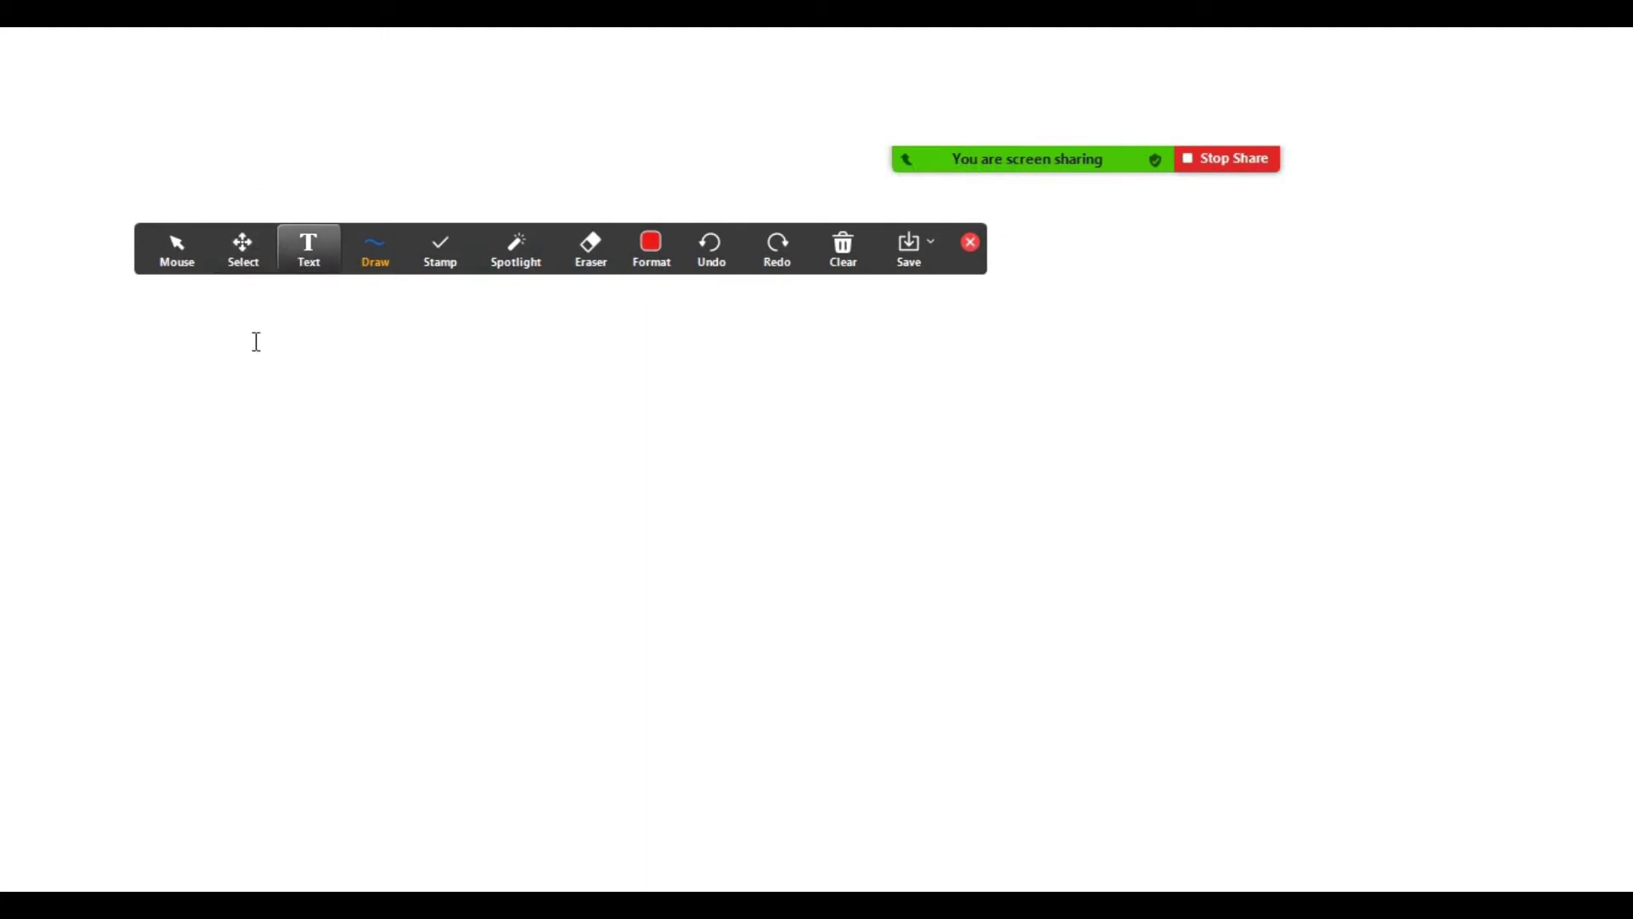
{"action": "left_click", "coordinate": [179, 451]}
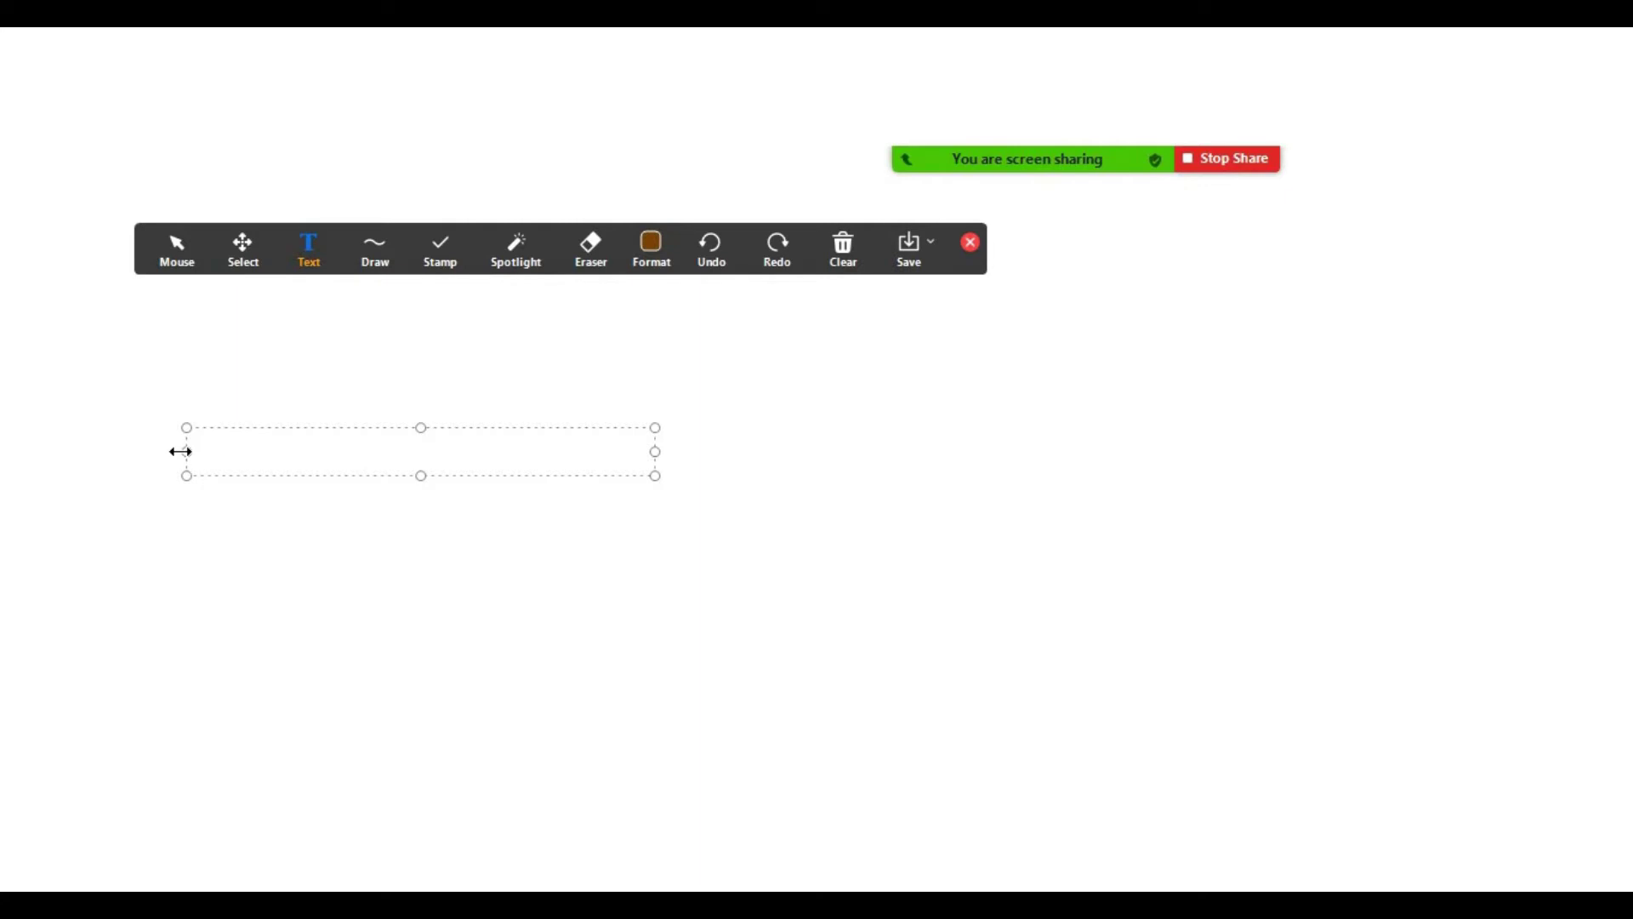
{"action": "type", "text": "COUT<\"HE"}
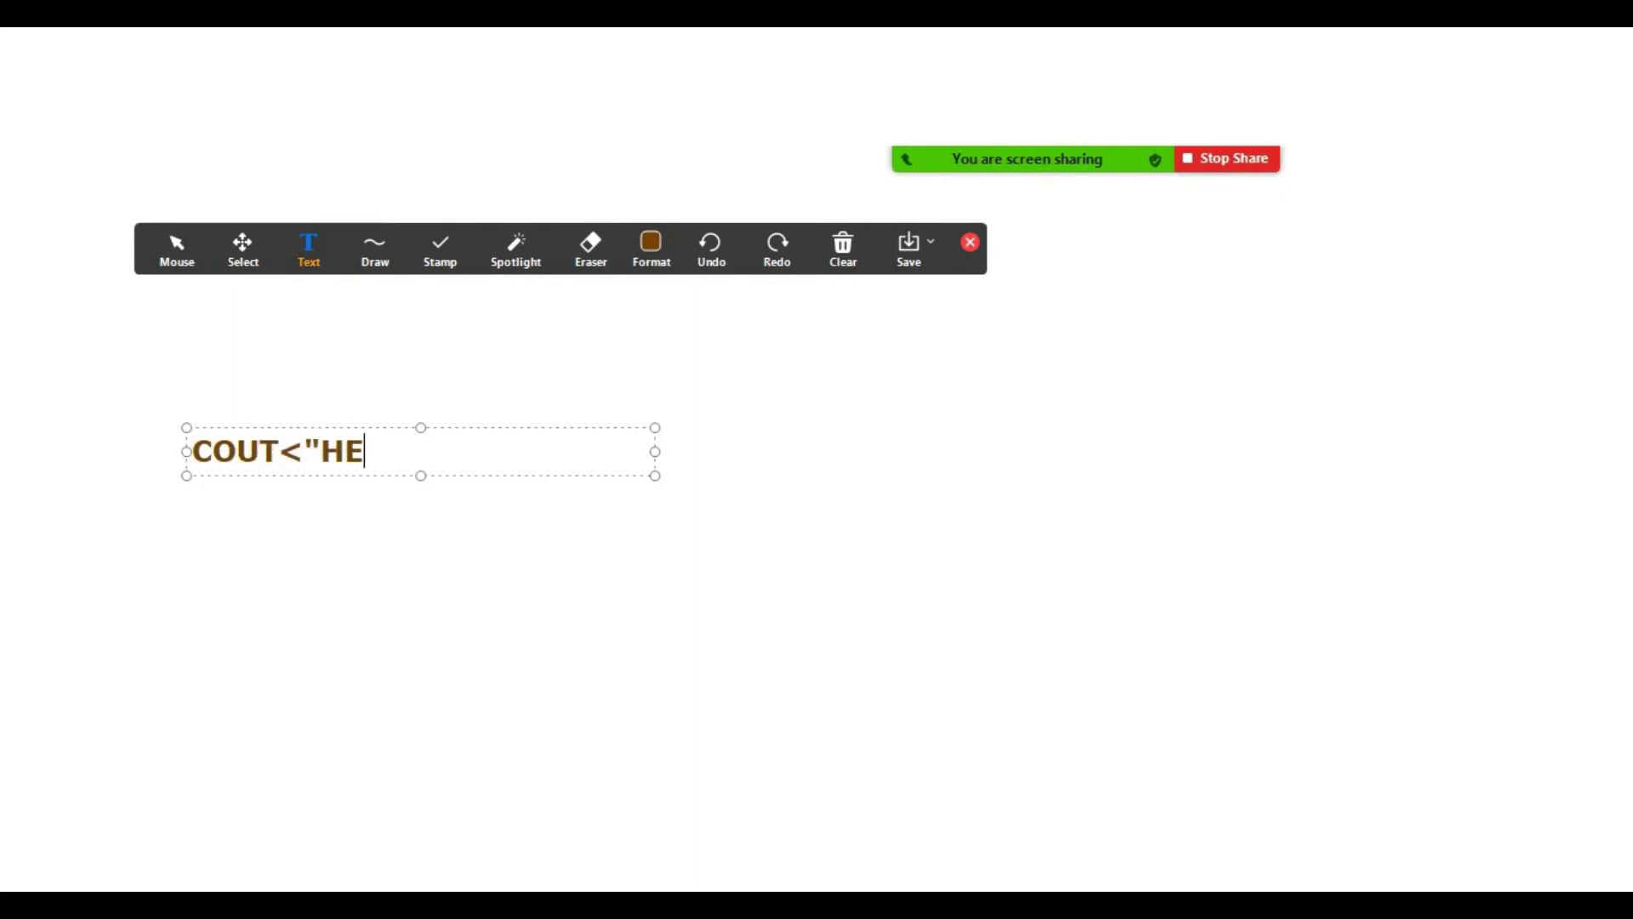
{"action": "type", "text": "LLO  WORLD"}
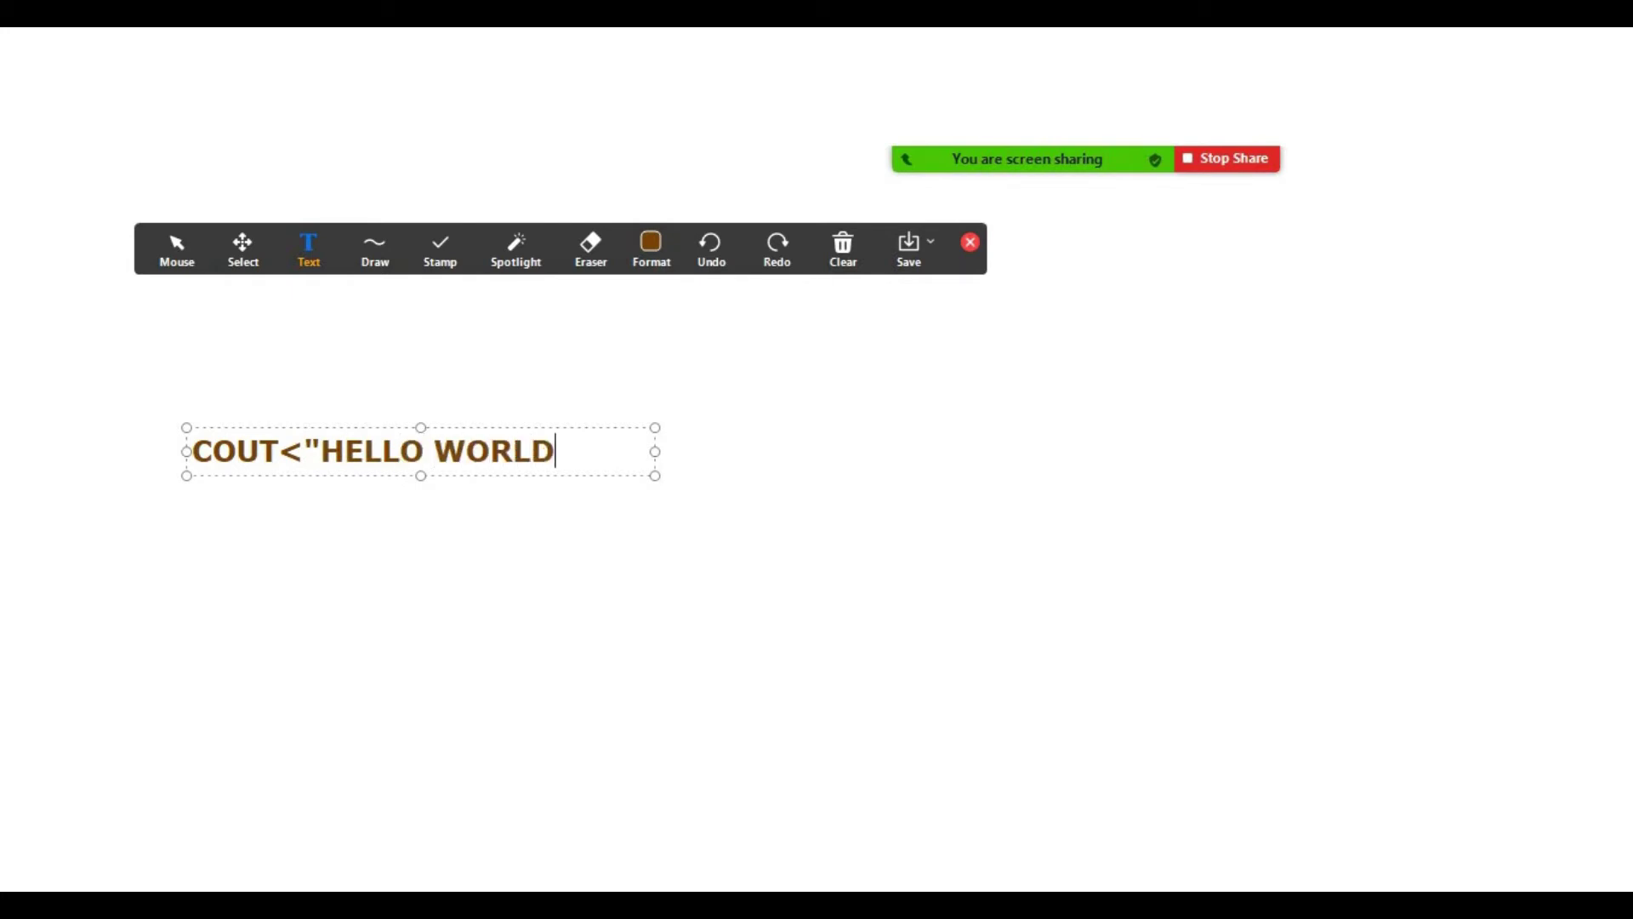
{"action": "type", "text": "\""}
{"action": "type", "text": "!"}
{"action": "key", "text": "BackSpace"}
{"action": "key", "text": "BackSpace"}
{"action": "type", "text": "!\""}
Step: Draw a red freehand wave beside the text, plus a square pulse with scribbled strokes inside and a line extending from it
{"action": "left_click", "coordinate": [356, 248]}
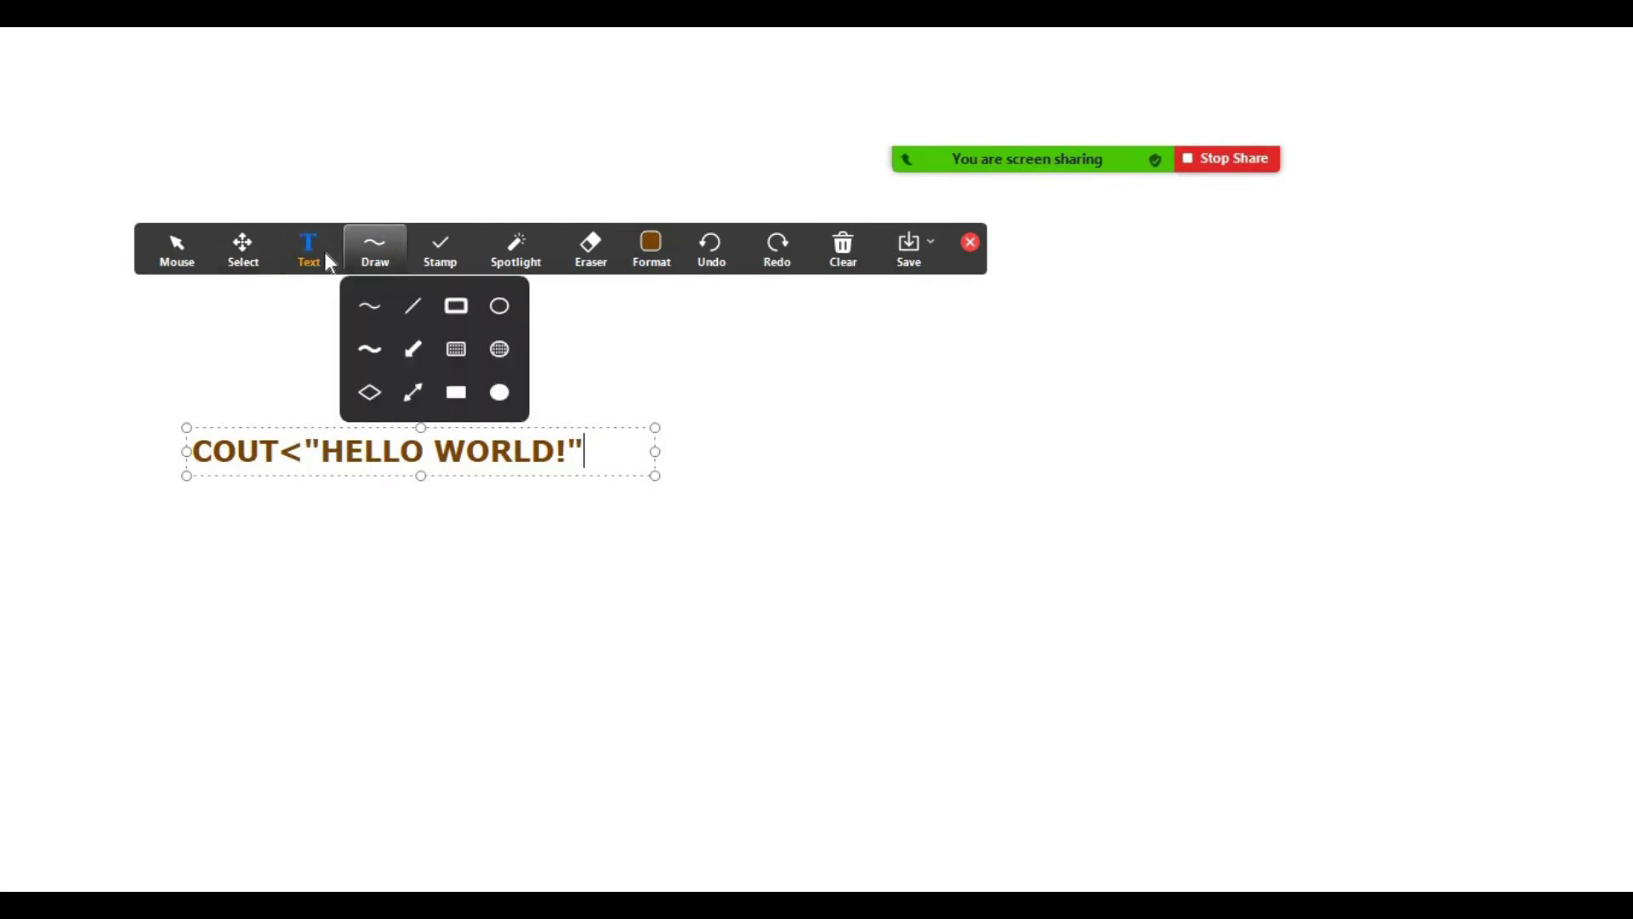
{"action": "left_click", "coordinate": [374, 255]}
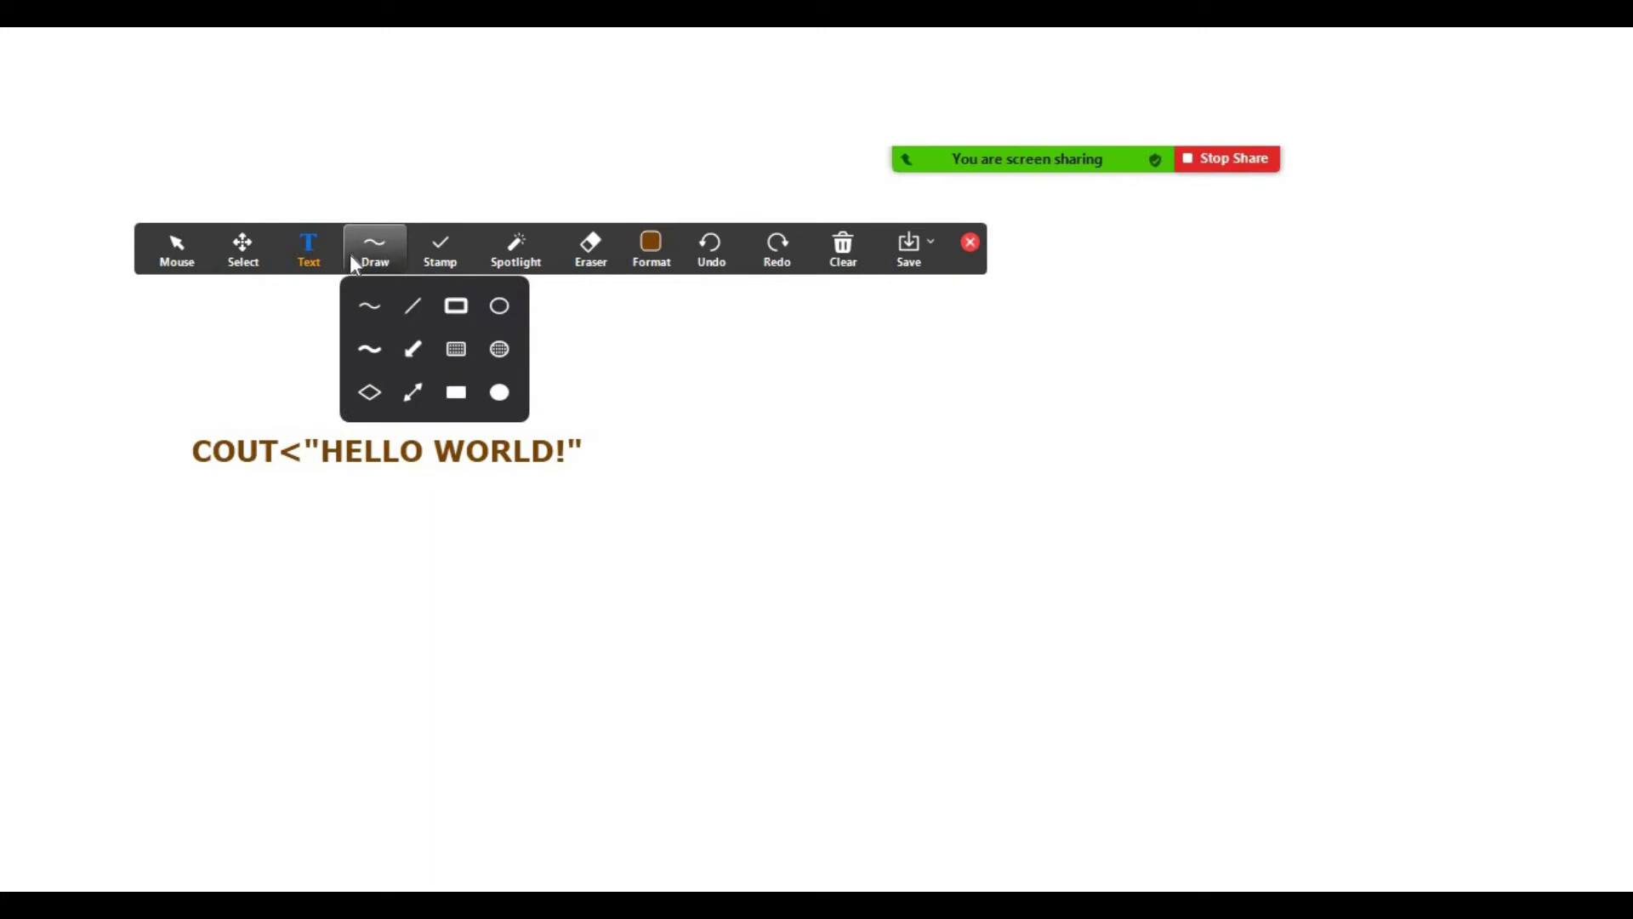
{"action": "left_click", "coordinate": [370, 309]}
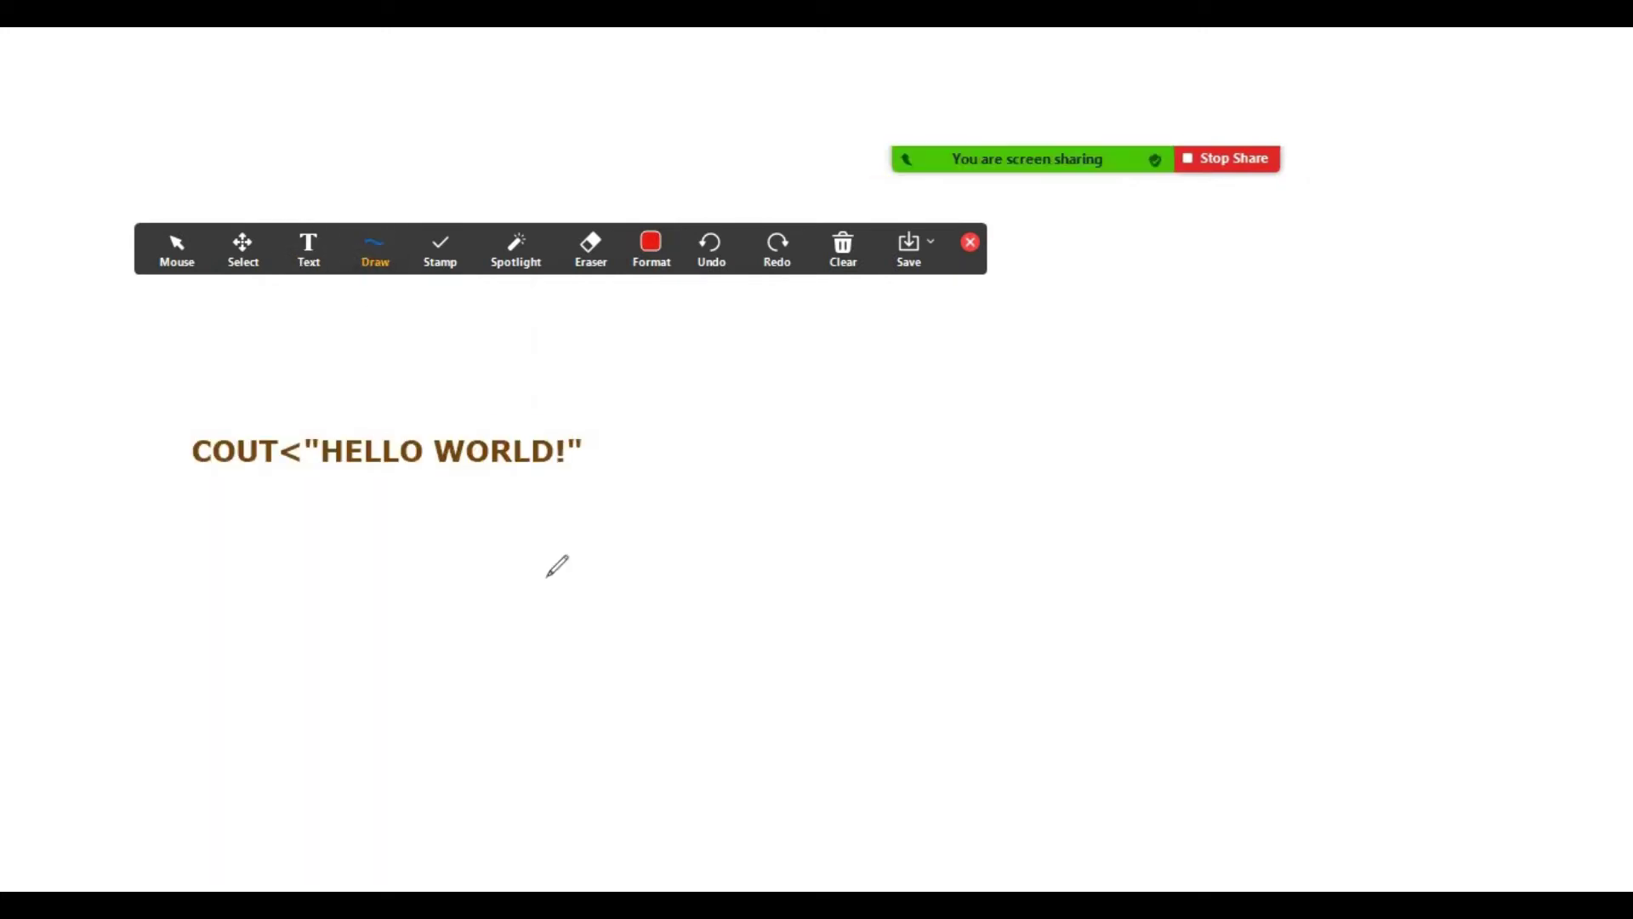
{"action": "left_click_drag", "start_coordinate": [908, 449], "coordinate": [865, 557]}
{"action": "mouse_move", "coordinate": [982, 545]}
{"action": "left_mouse_down"}
{"action": "mouse_move", "coordinate": [1046, 630]}
{"action": "mouse_move", "coordinate": [1080, 611]}
{"action": "left_mouse_up"}
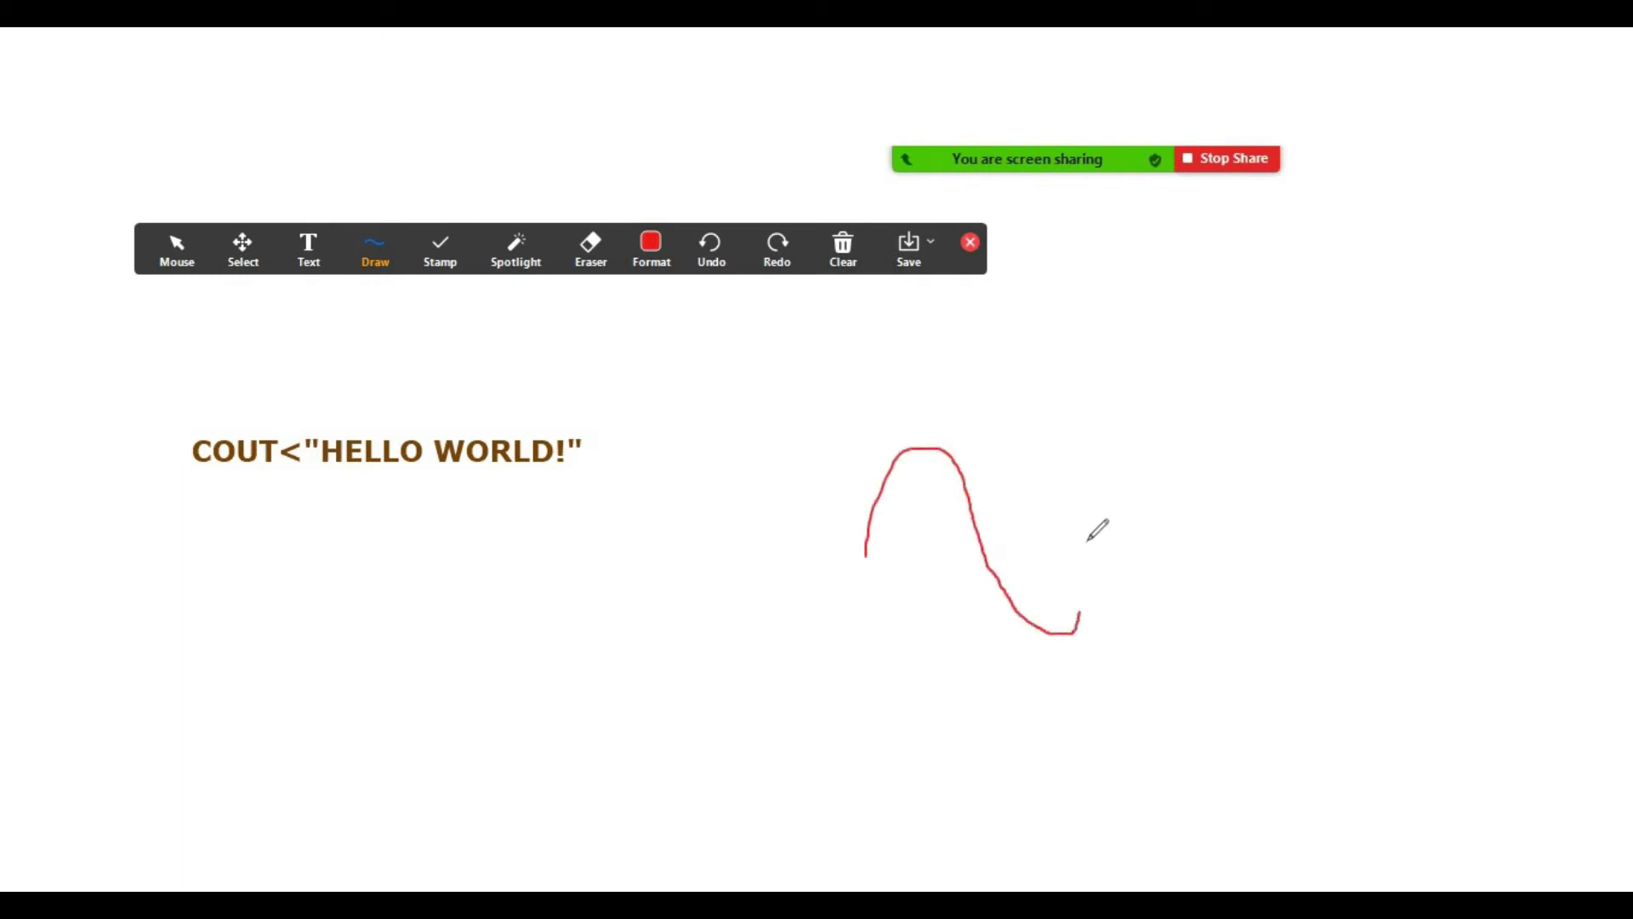
{"action": "left_click_drag", "start_coordinate": [1086, 541], "coordinate": [1087, 537]}
{"action": "mouse_move", "coordinate": [1149, 460]}
{"action": "left_mouse_down"}
{"action": "mouse_move", "coordinate": [1142, 430]}
{"action": "mouse_move", "coordinate": [1294, 345]}
{"action": "mouse_move", "coordinate": [1310, 428]}
{"action": "mouse_move", "coordinate": [1399, 435]}
{"action": "left_mouse_up"}
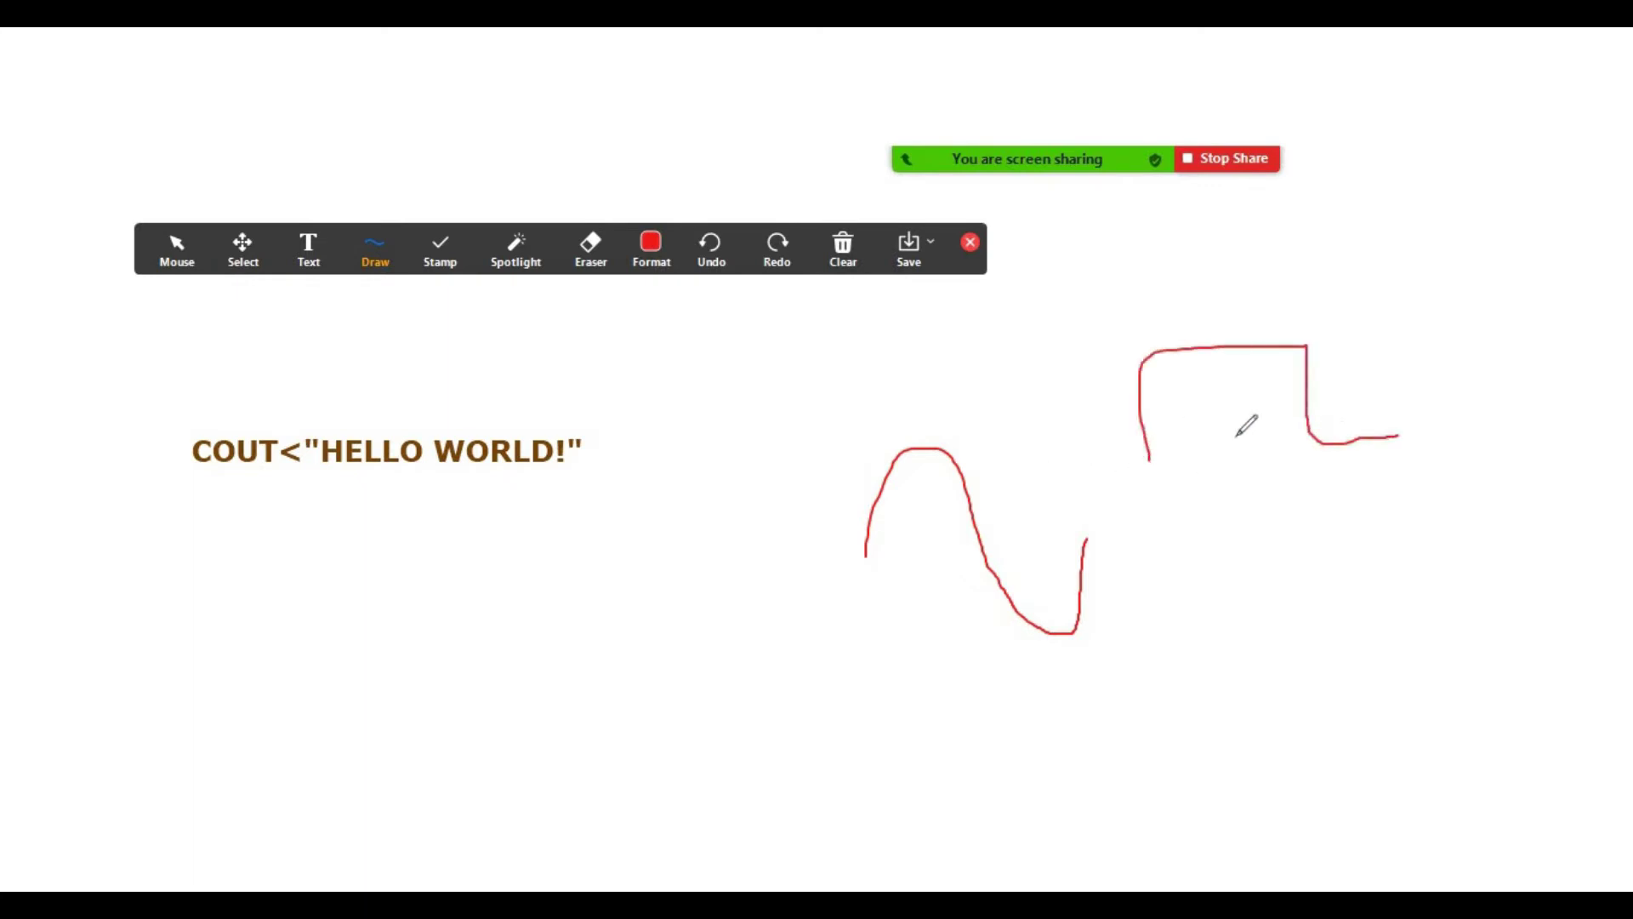
{"action": "left_click_drag", "start_coordinate": [1045, 465], "coordinate": [1054, 465]}
{"action": "mouse_move", "coordinate": [1201, 456]}
{"action": "left_mouse_down"}
{"action": "mouse_move", "coordinate": [1218, 456]}
{"action": "mouse_move", "coordinate": [1233, 400]}
{"action": "left_mouse_up"}
{"action": "left_click_drag", "start_coordinate": [1435, 339], "coordinate": [1565, 324]}
{"action": "mouse_move", "coordinate": [1285, 353]}
{"action": "left_mouse_down"}
{"action": "mouse_move", "coordinate": [1276, 438]}
{"action": "mouse_move", "coordinate": [1316, 347]}
{"action": "mouse_move", "coordinate": [1274, 378]}
{"action": "mouse_move", "coordinate": [1285, 421]}
{"action": "mouse_move", "coordinate": [1270, 434]}
{"action": "left_mouse_up"}
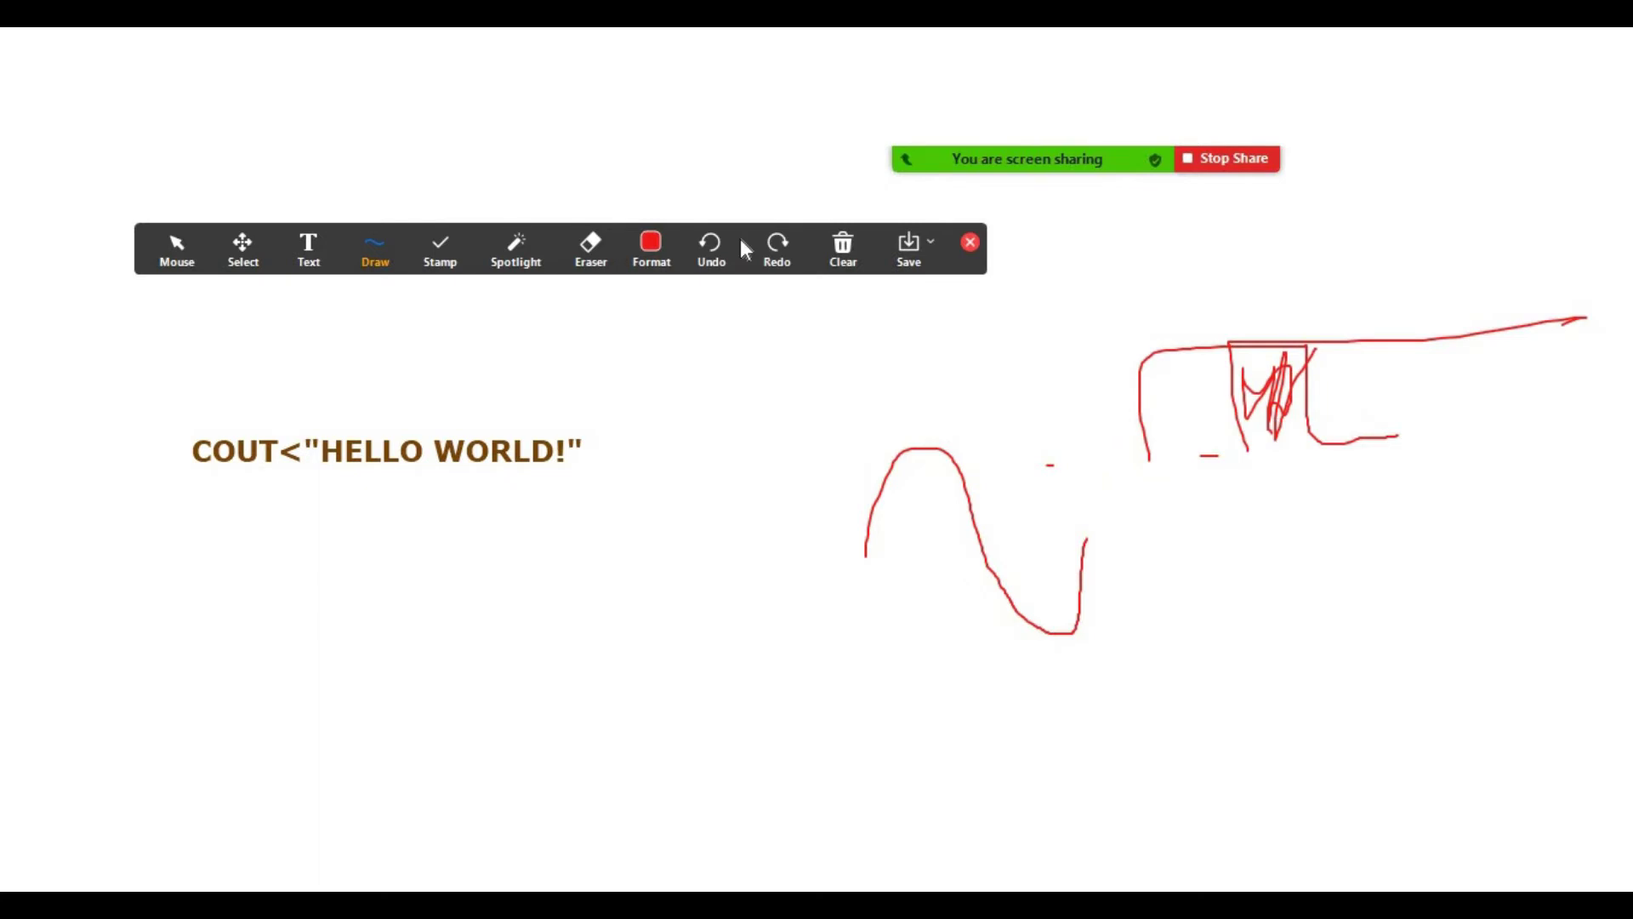
Step: Draw a straight red line under the text and a near-vertical one between the text and the wave
{"action": "left_click", "coordinate": [375, 247]}
{"action": "left_click", "coordinate": [412, 308]}
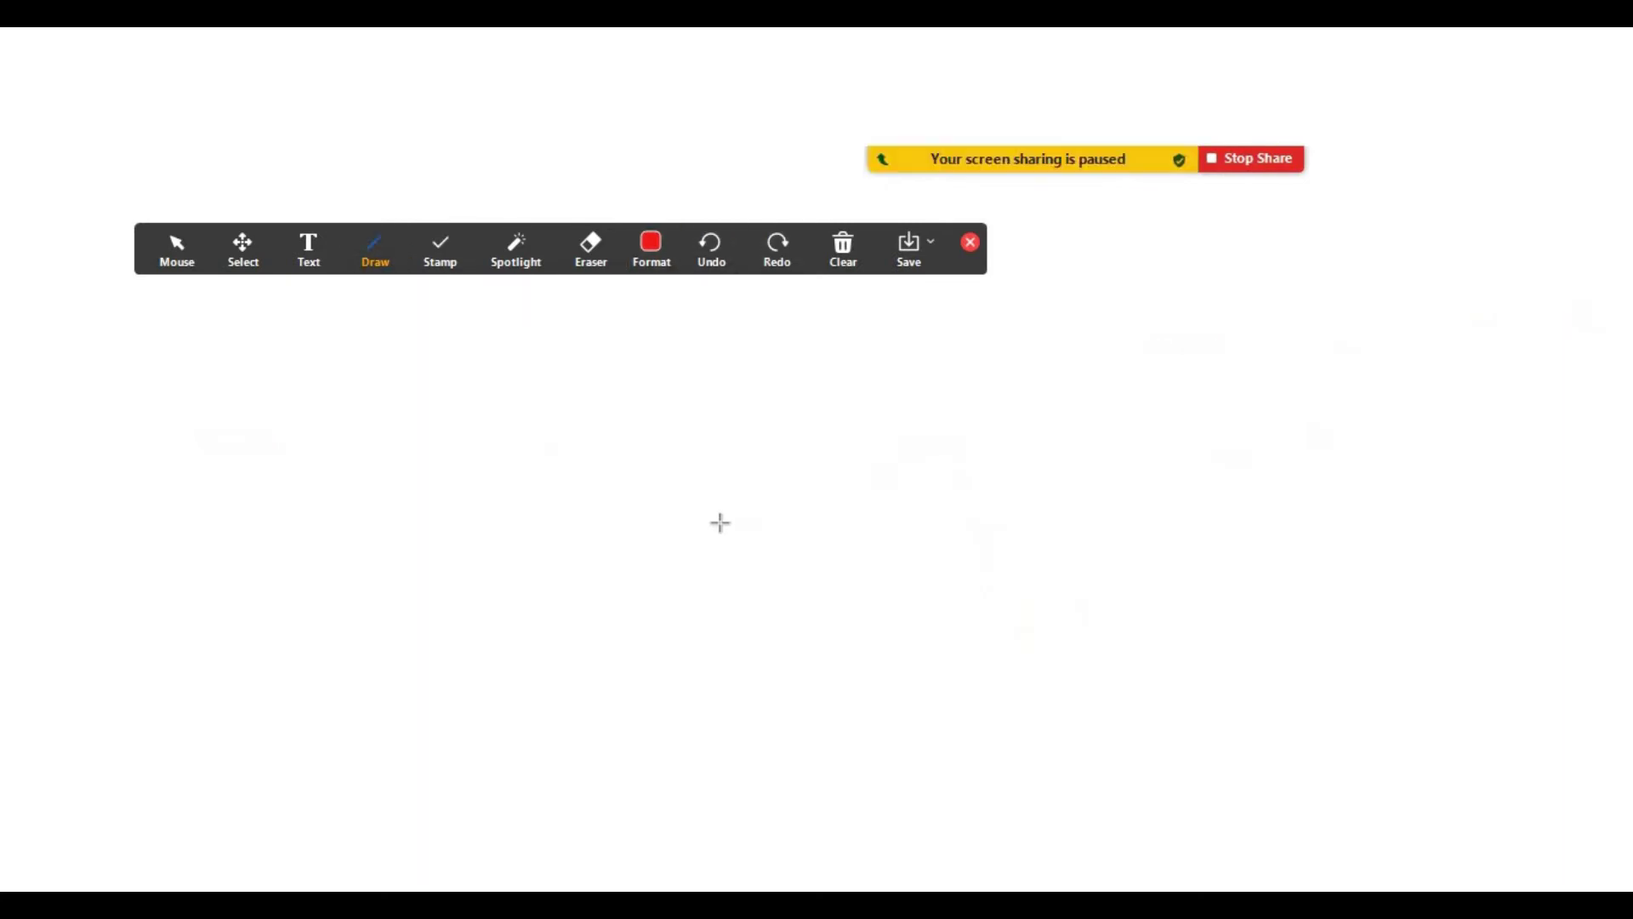
{"action": "left_click_drag", "start_coordinate": [176, 530], "coordinate": [497, 532]}
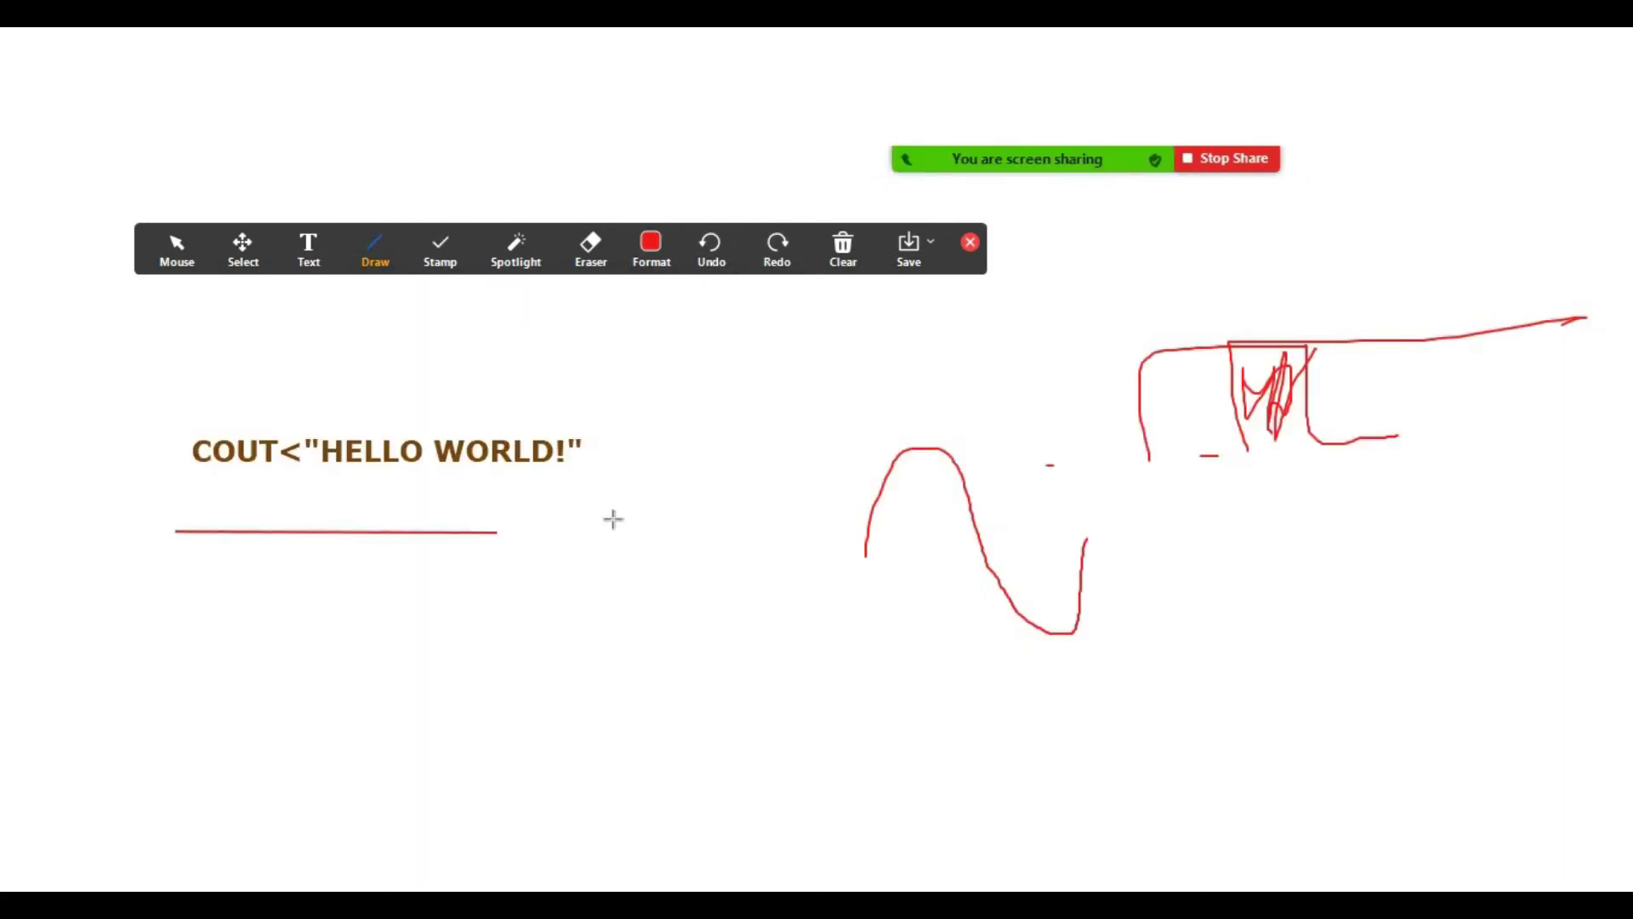
{"action": "left_click_drag", "start_coordinate": [613, 519], "coordinate": [613, 518]}
{"action": "left_click_drag", "start_coordinate": [748, 327], "coordinate": [763, 733]}
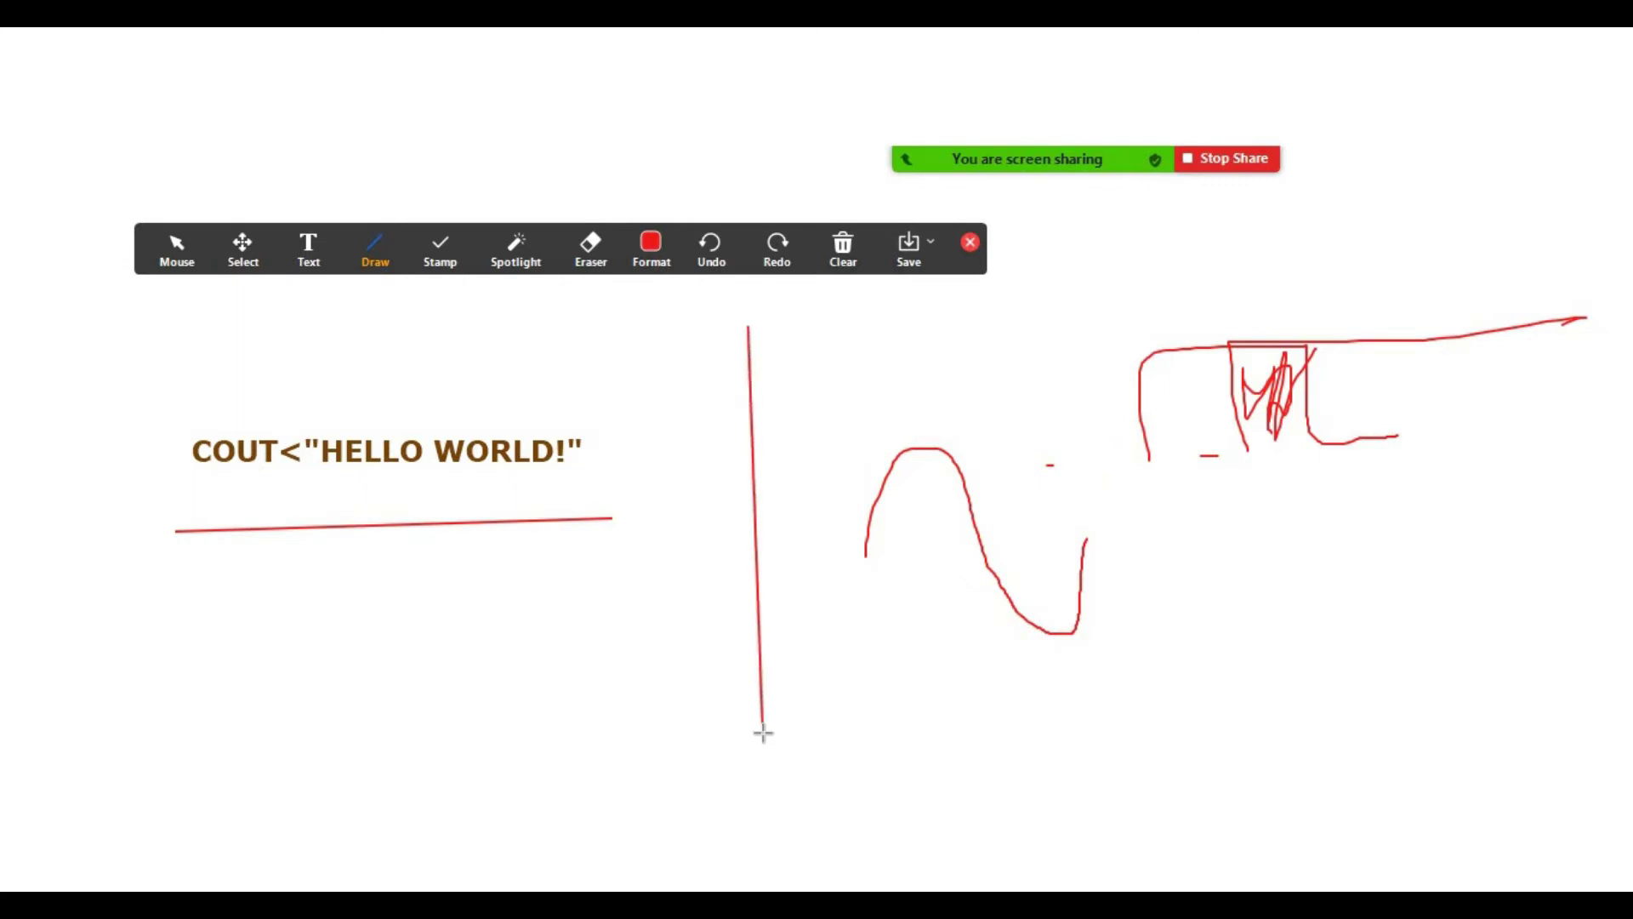
Step: Draw a red single-headed arrow extending from the wave's end and a double-headed arrow below the wave
{"action": "left_click", "coordinate": [378, 266]}
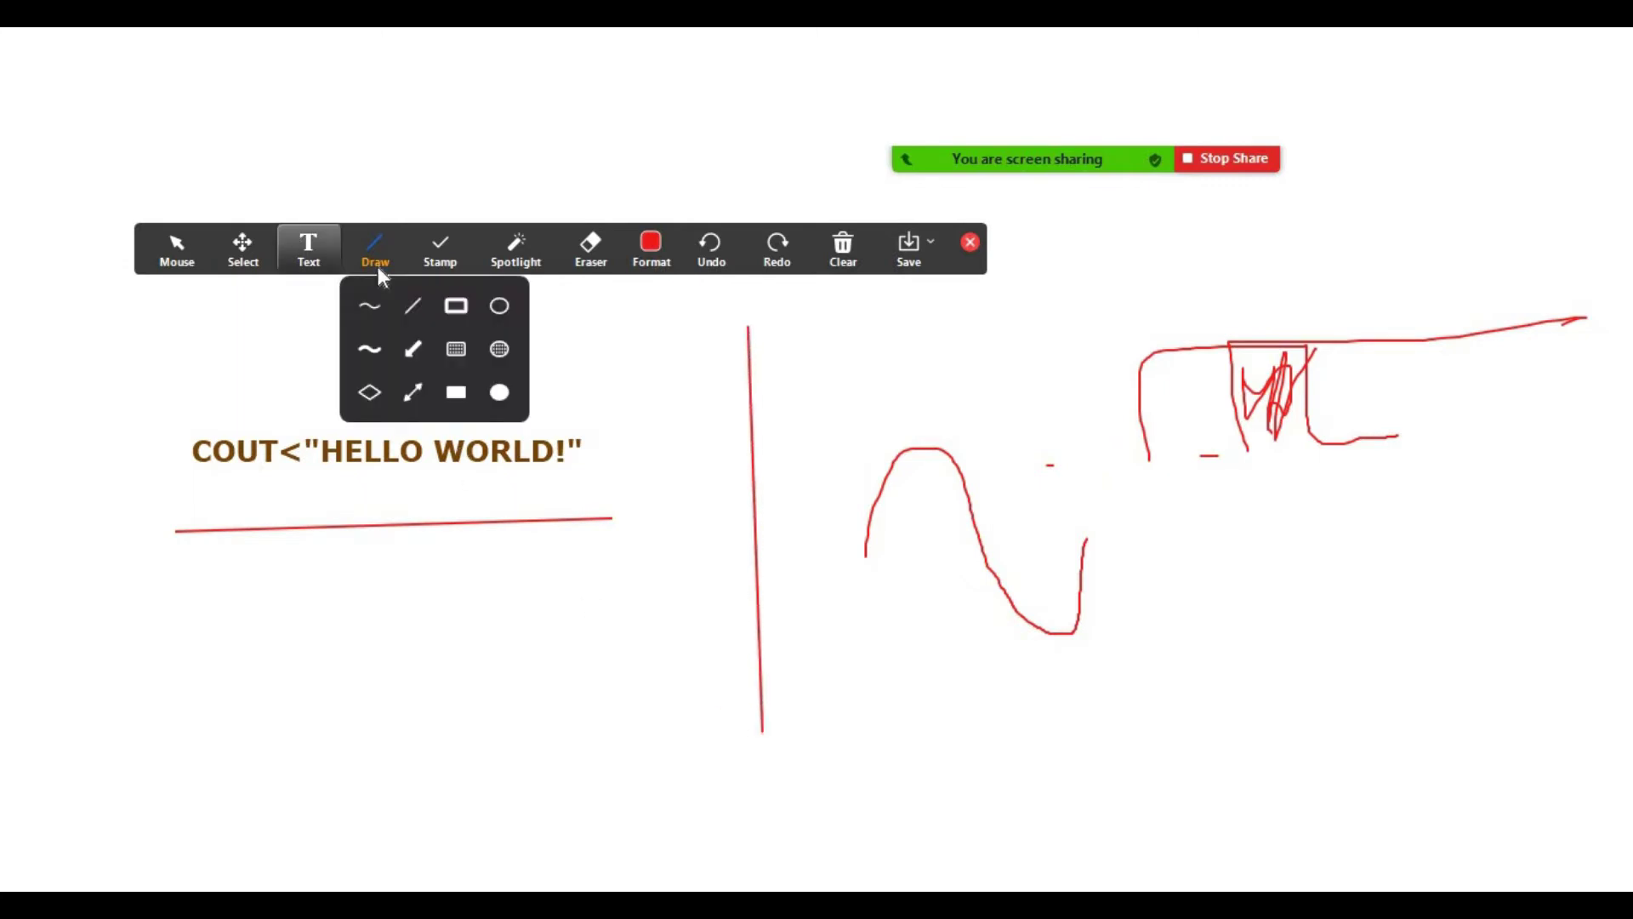
{"action": "left_click", "coordinate": [414, 349]}
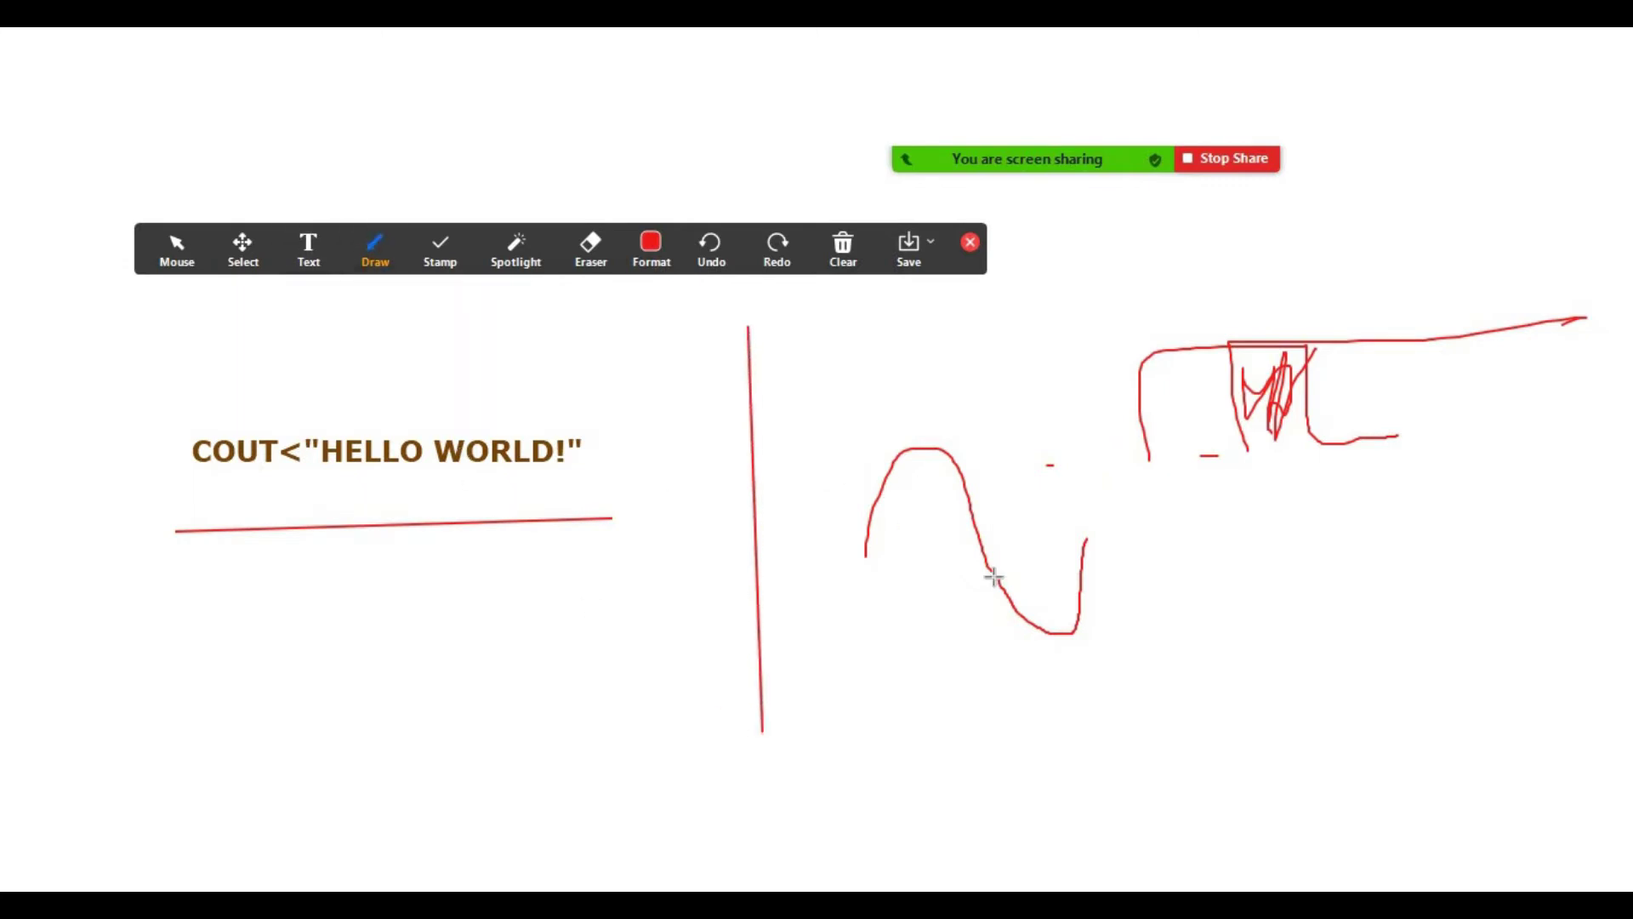
{"action": "left_click_drag", "start_coordinate": [1102, 581], "coordinate": [1241, 563]}
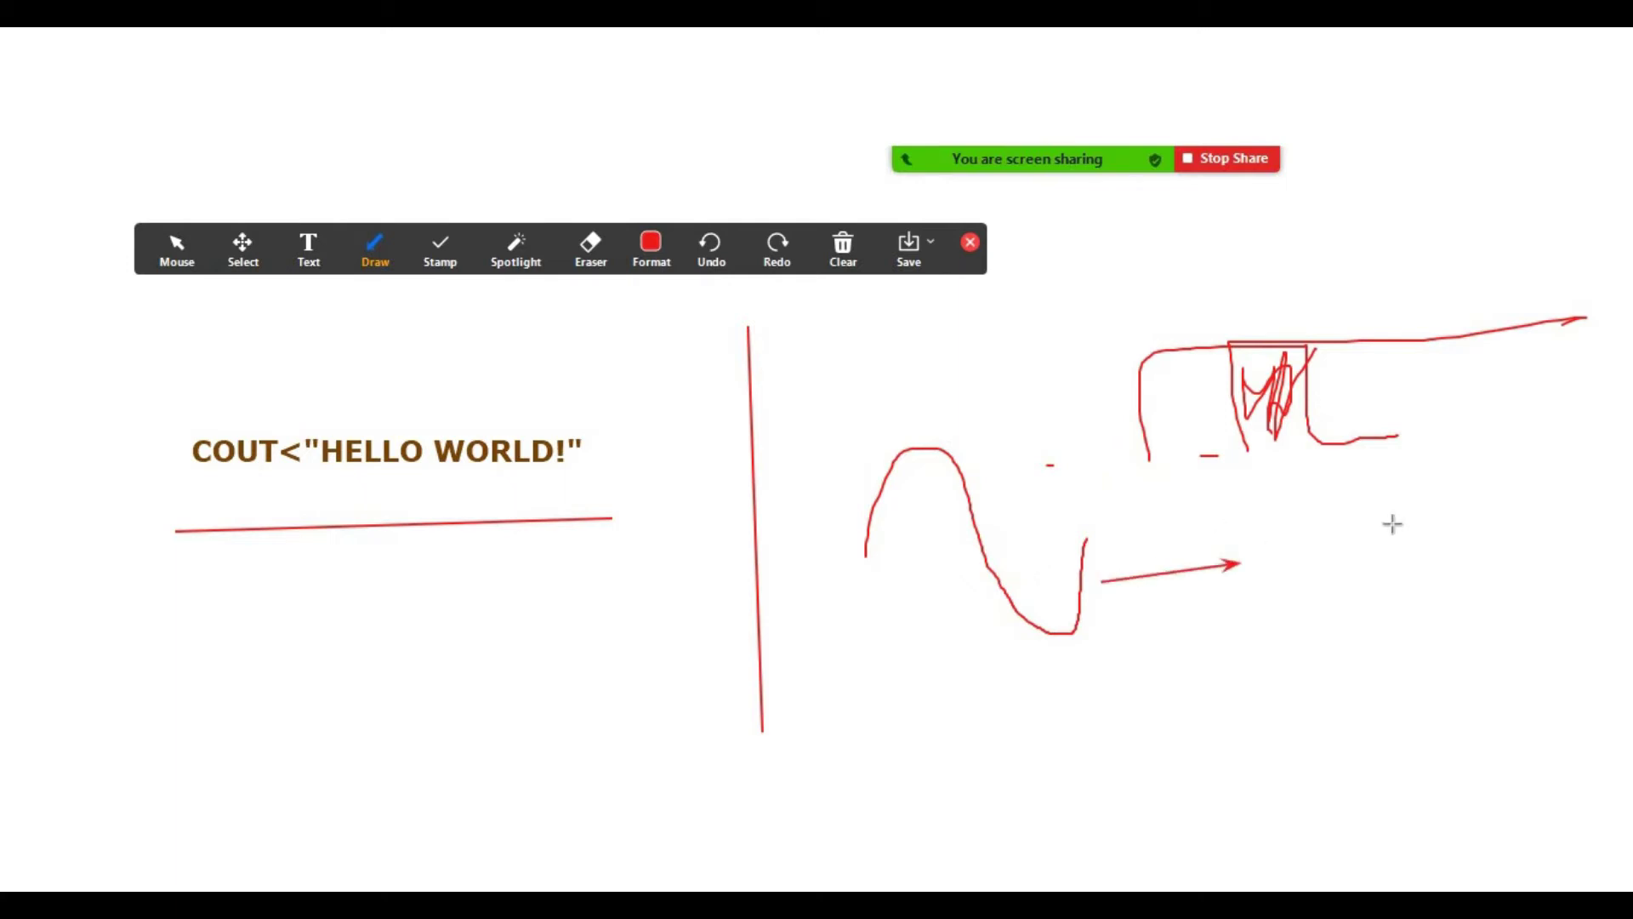
{"action": "left_click", "coordinate": [375, 255]}
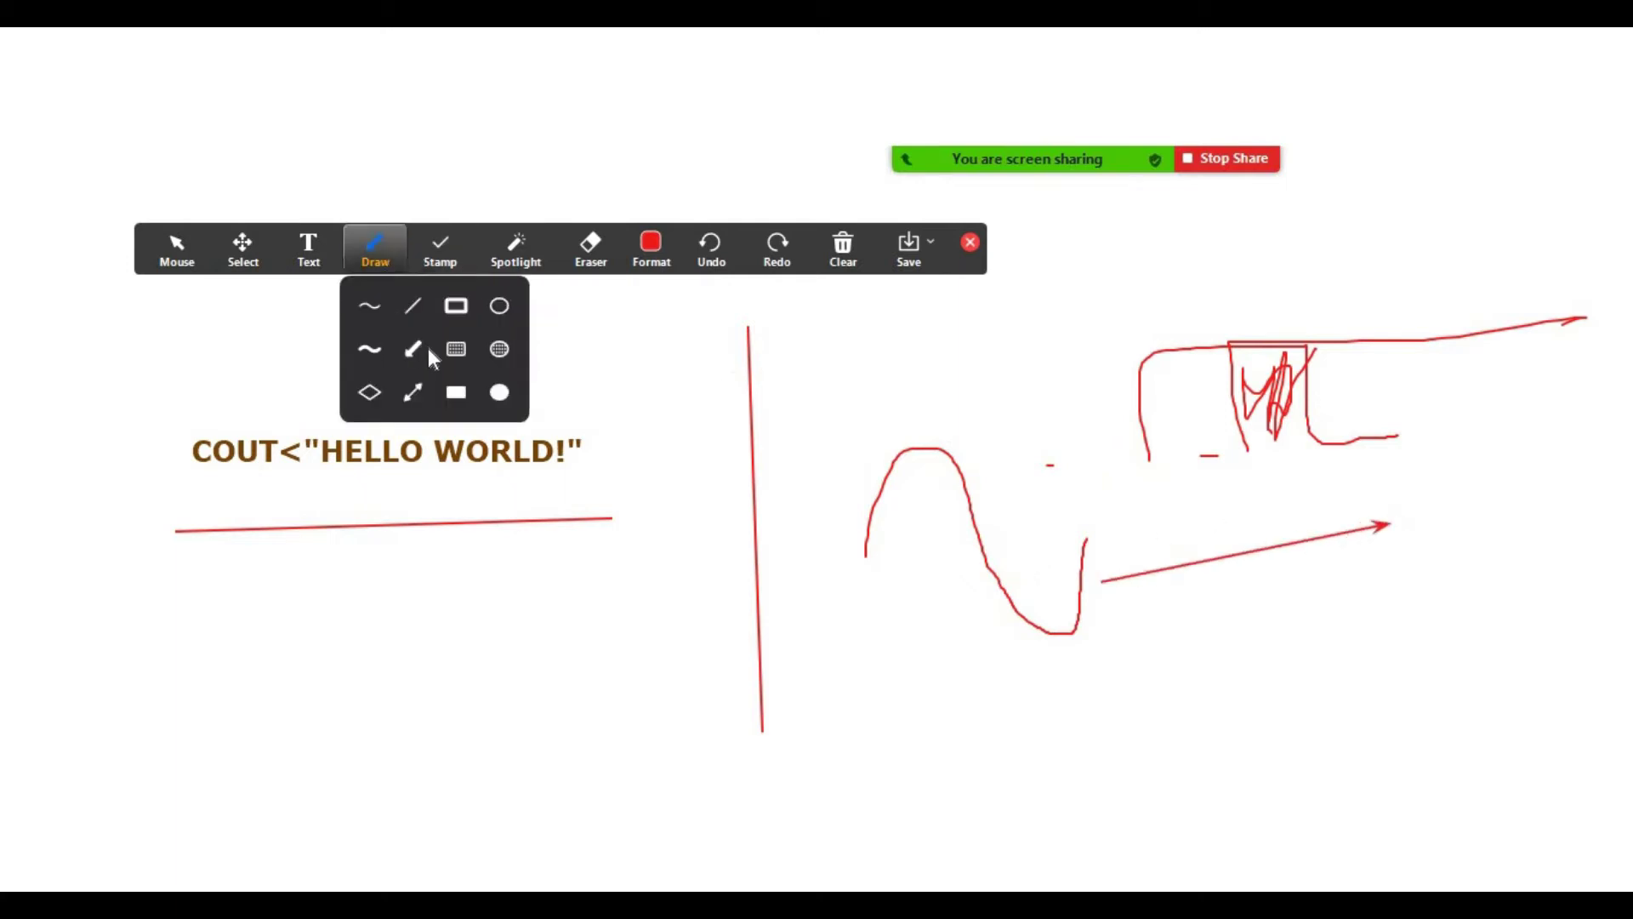
{"action": "left_click", "coordinate": [420, 390]}
{"action": "left_click_drag", "start_coordinate": [970, 656], "coordinate": [1201, 668]}
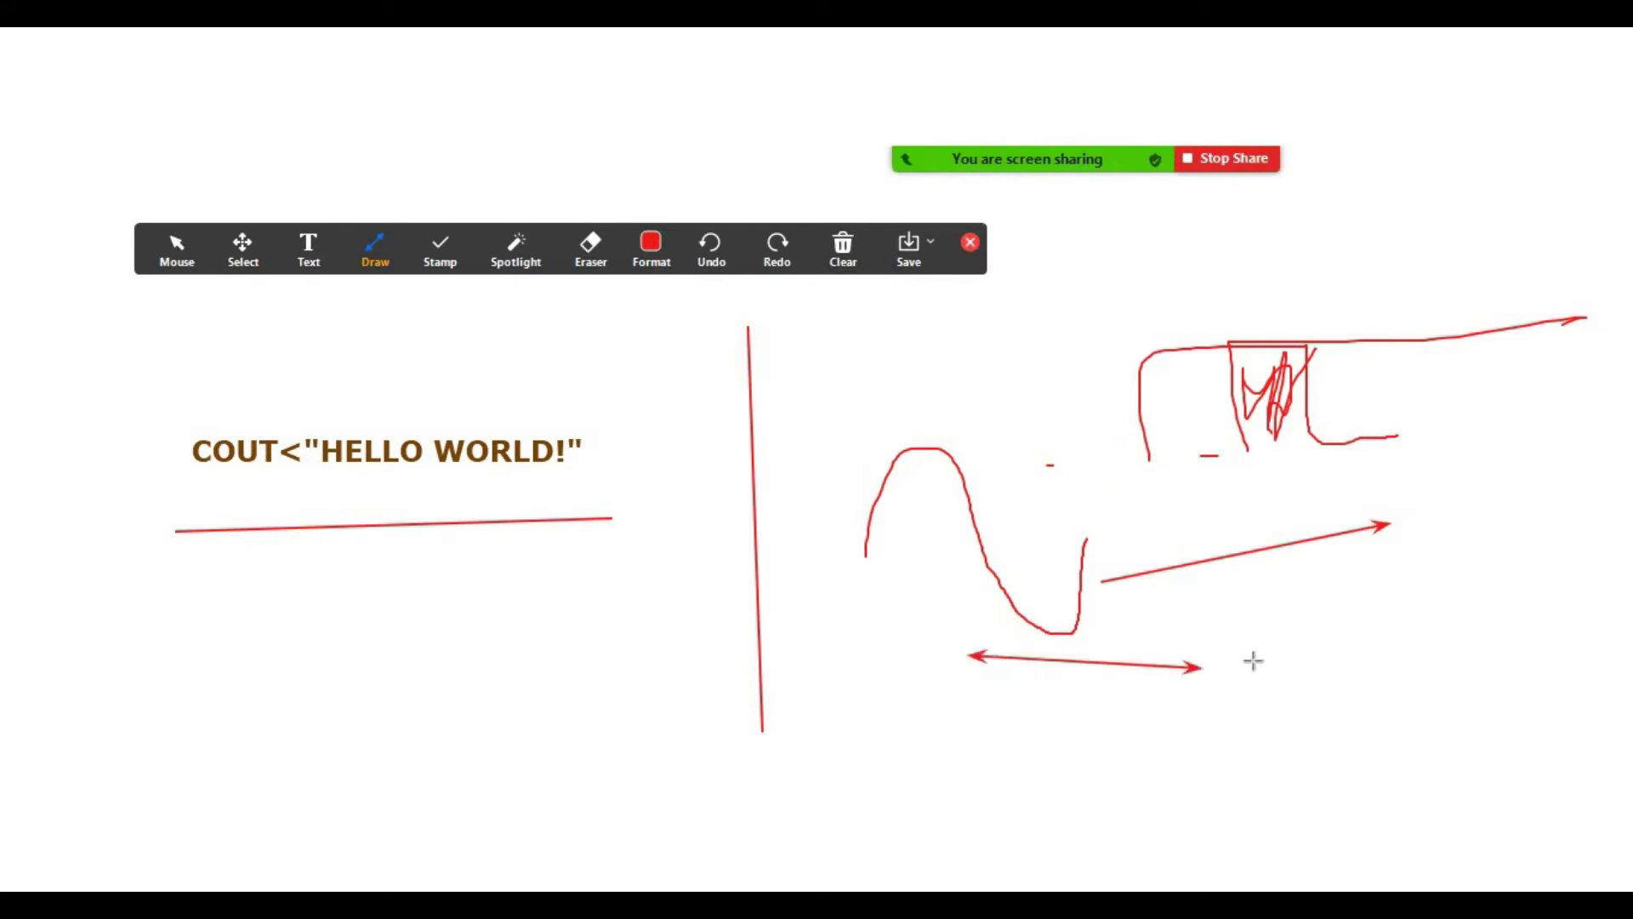
Step: Draw a red diamond over the word COUT and move it slightly so that it surrounds the word
{"action": "left_click", "coordinate": [375, 255]}
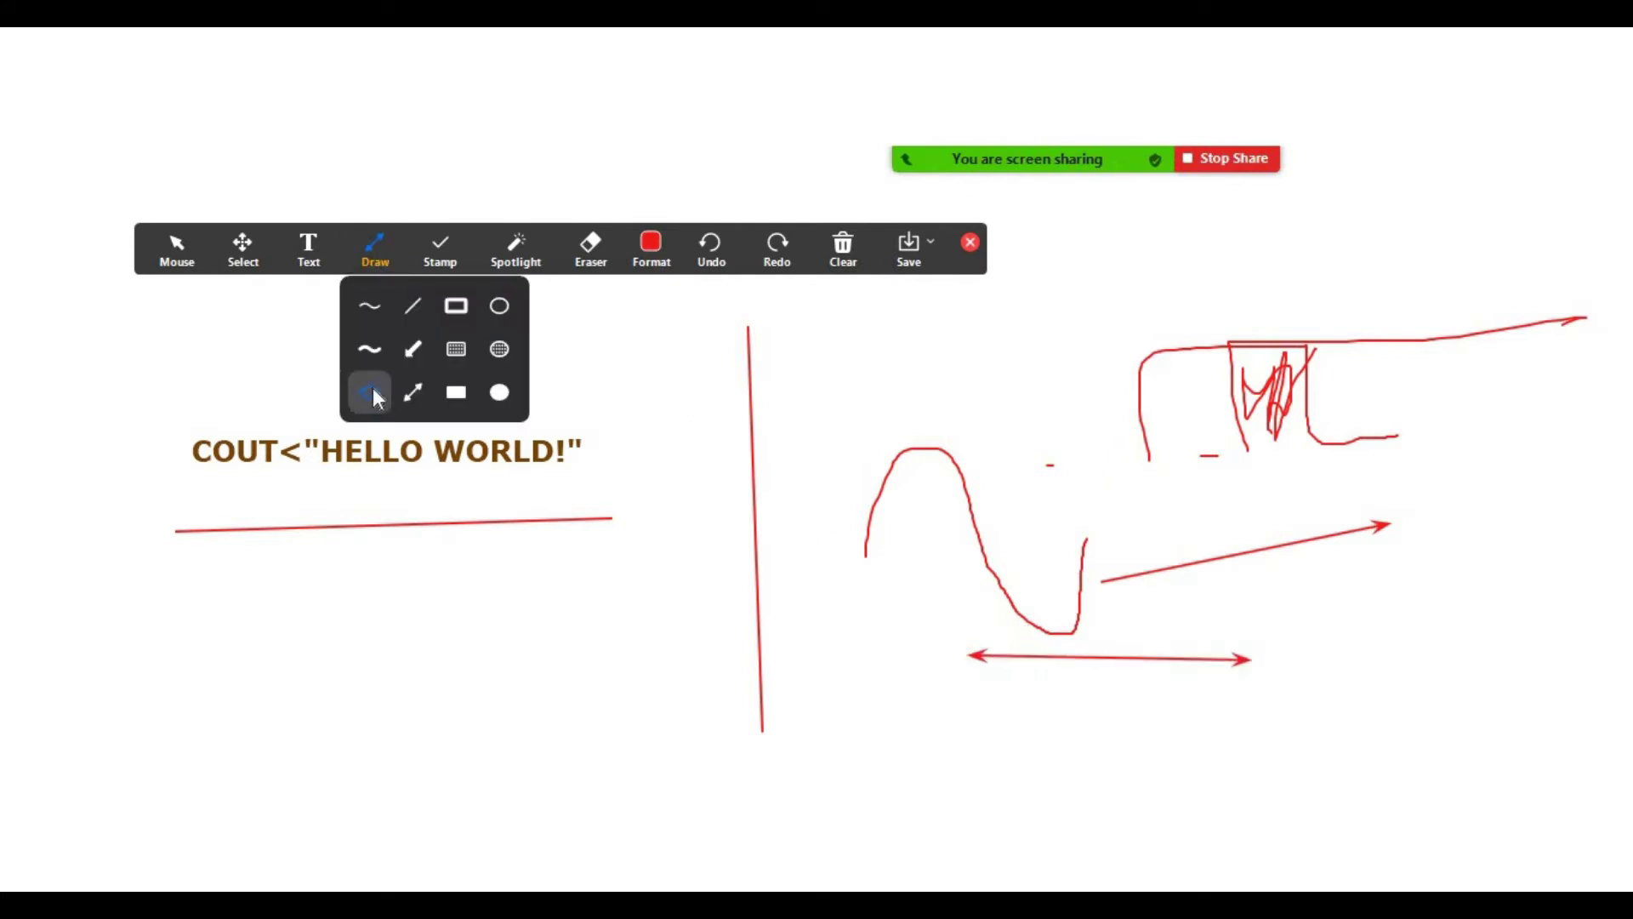
{"action": "left_click", "coordinate": [373, 393]}
{"action": "mouse_move", "coordinate": [175, 427]}
{"action": "left_mouse_down"}
{"action": "mouse_move", "coordinate": [356, 524]}
{"action": "mouse_move", "coordinate": [340, 507]}
{"action": "left_mouse_up"}
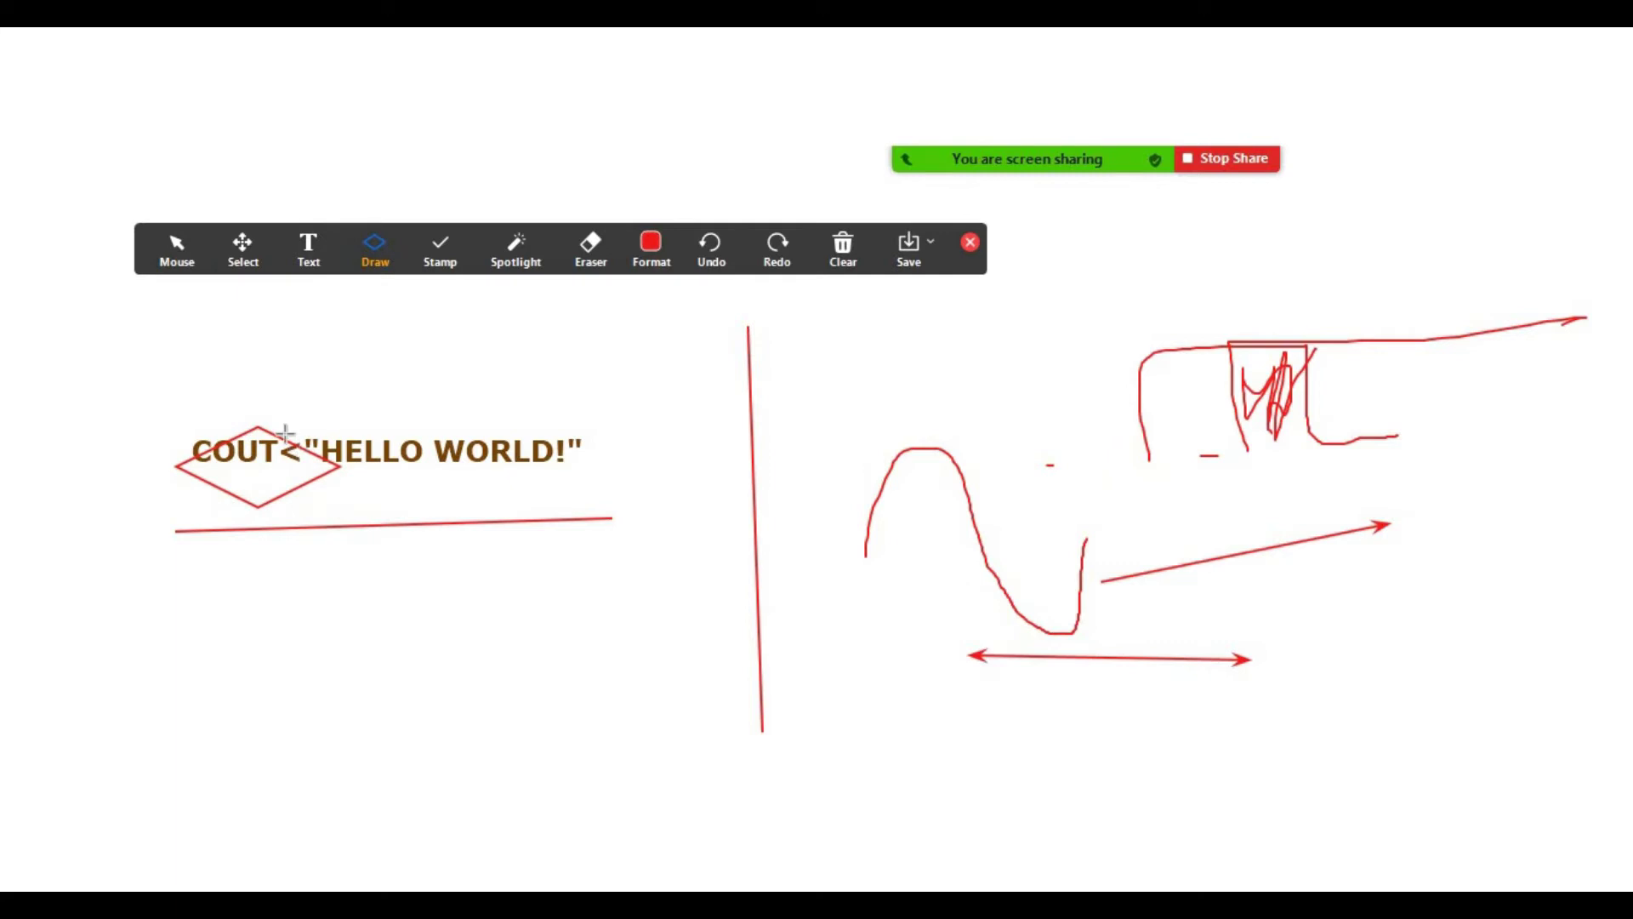
{"action": "left_click", "coordinate": [239, 247]}
{"action": "mouse_move", "coordinate": [330, 425]}
{"action": "left_mouse_down"}
{"action": "mouse_move", "coordinate": [314, 415]}
{"action": "mouse_move", "coordinate": [354, 403]}
{"action": "mouse_move", "coordinate": [307, 430]}
{"action": "mouse_move", "coordinate": [343, 424]}
{"action": "mouse_move", "coordinate": [309, 407]}
{"action": "left_mouse_up"}
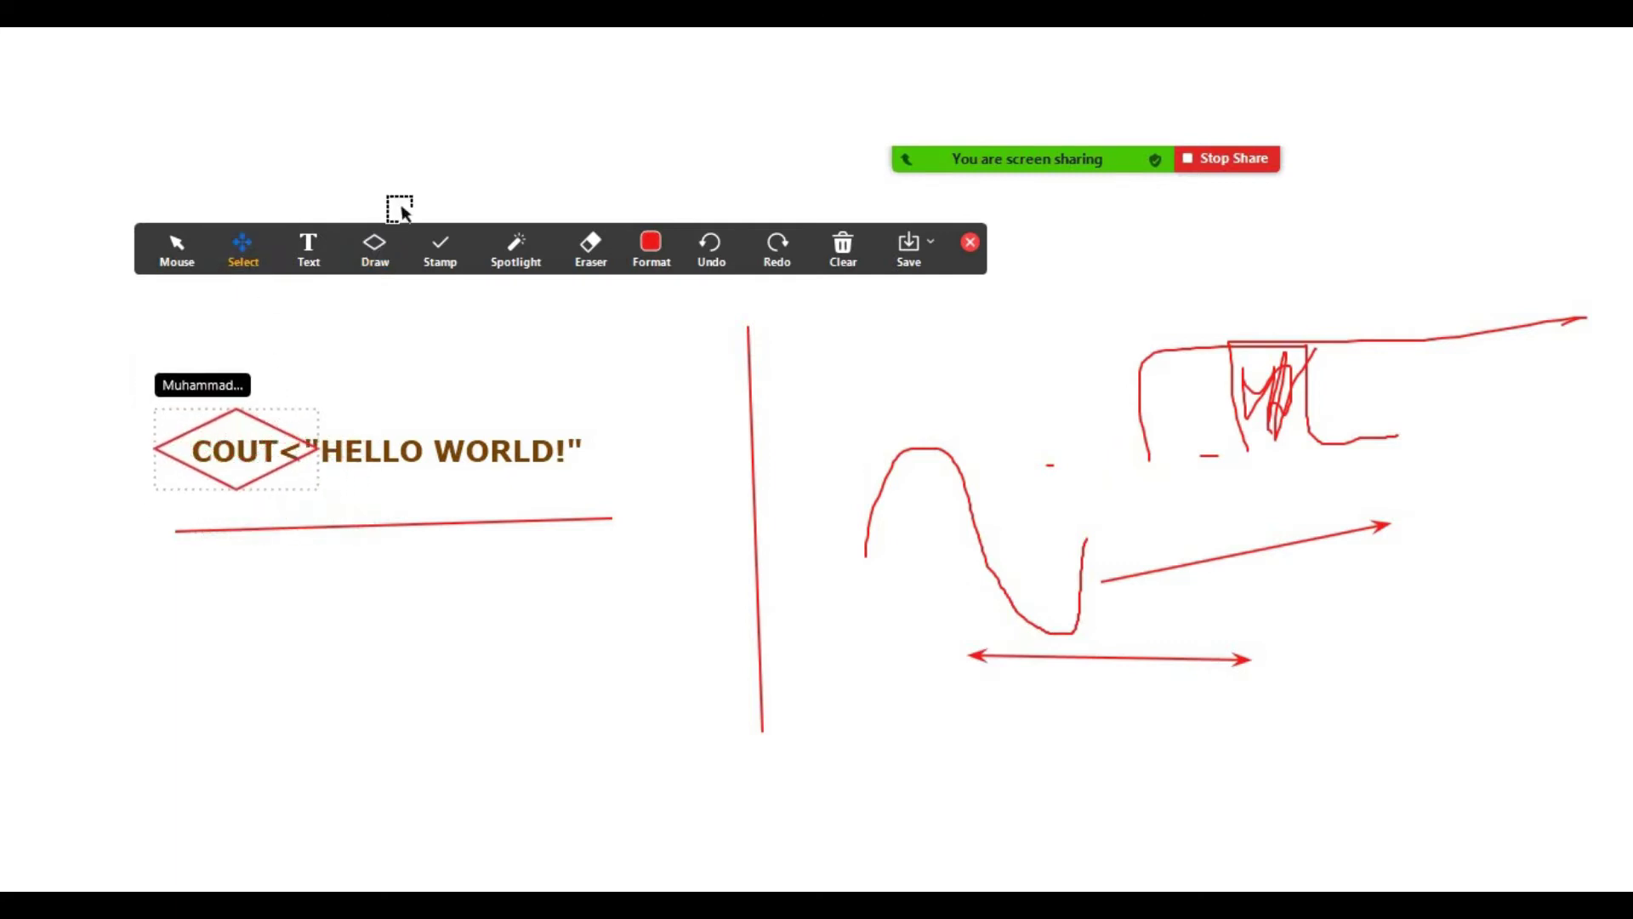
Step: Draw a red rectangle outline from the word HELLO across WORLD! to just past the vertical line
{"action": "mouse_move", "coordinate": [403, 244]}
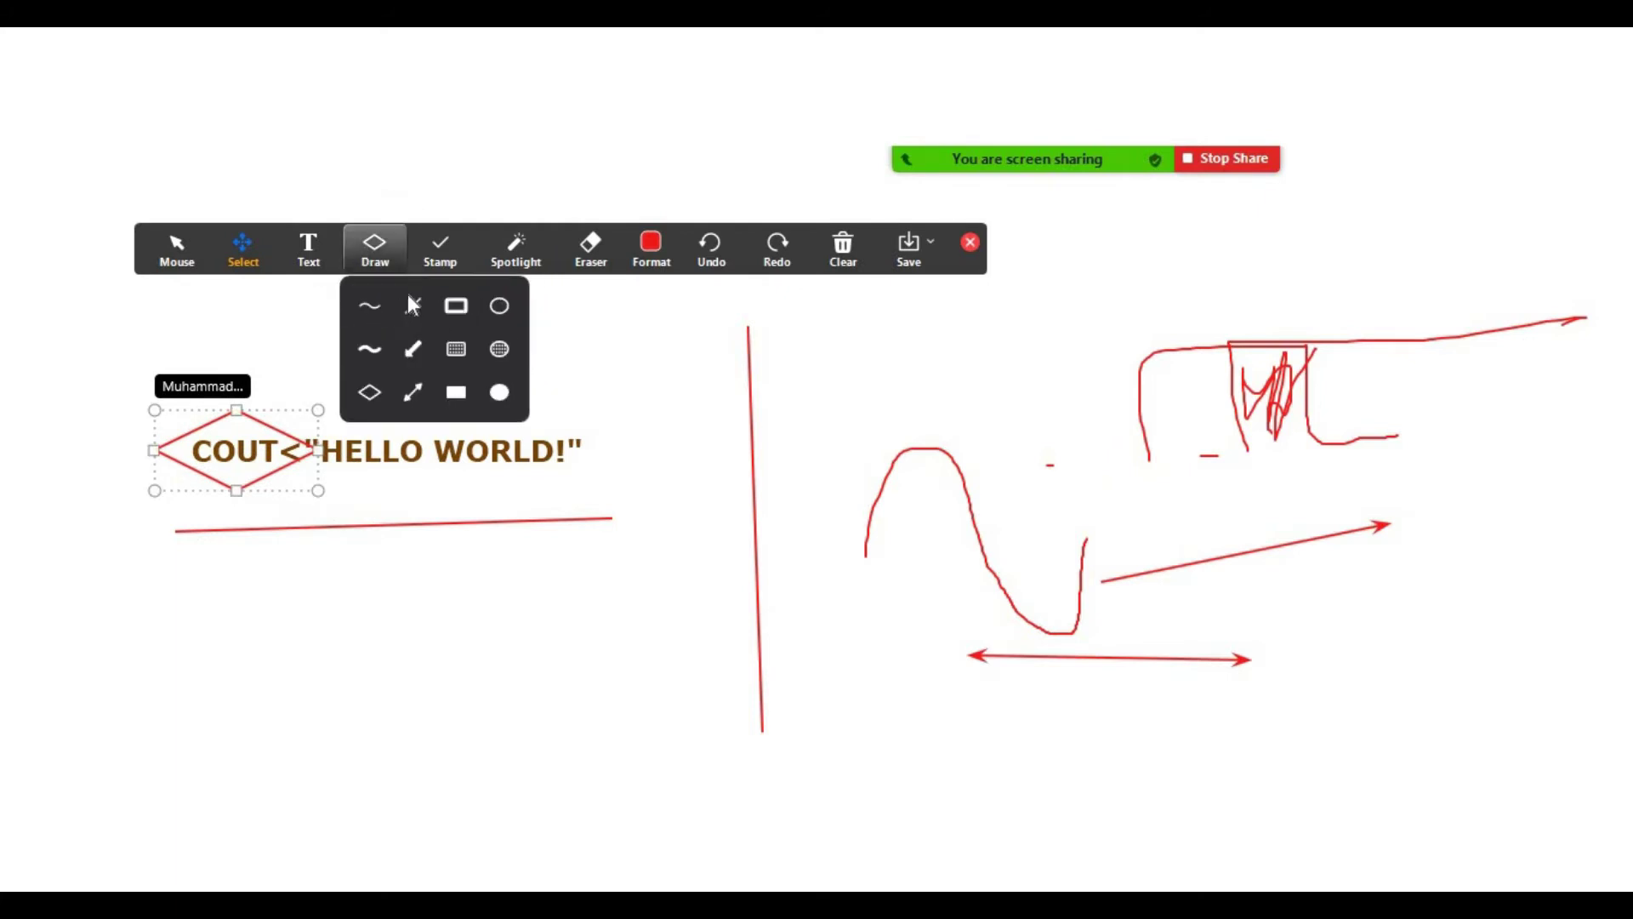
{"action": "left_click", "coordinate": [456, 306]}
{"action": "mouse_move", "coordinate": [389, 377]}
{"action": "left_mouse_down"}
{"action": "mouse_move", "coordinate": [755, 485]}
{"action": "mouse_move", "coordinate": [922, 496]}
{"action": "left_mouse_up"}
{"action": "left_click_drag", "start_coordinate": [626, 532], "coordinate": [730, 520]}
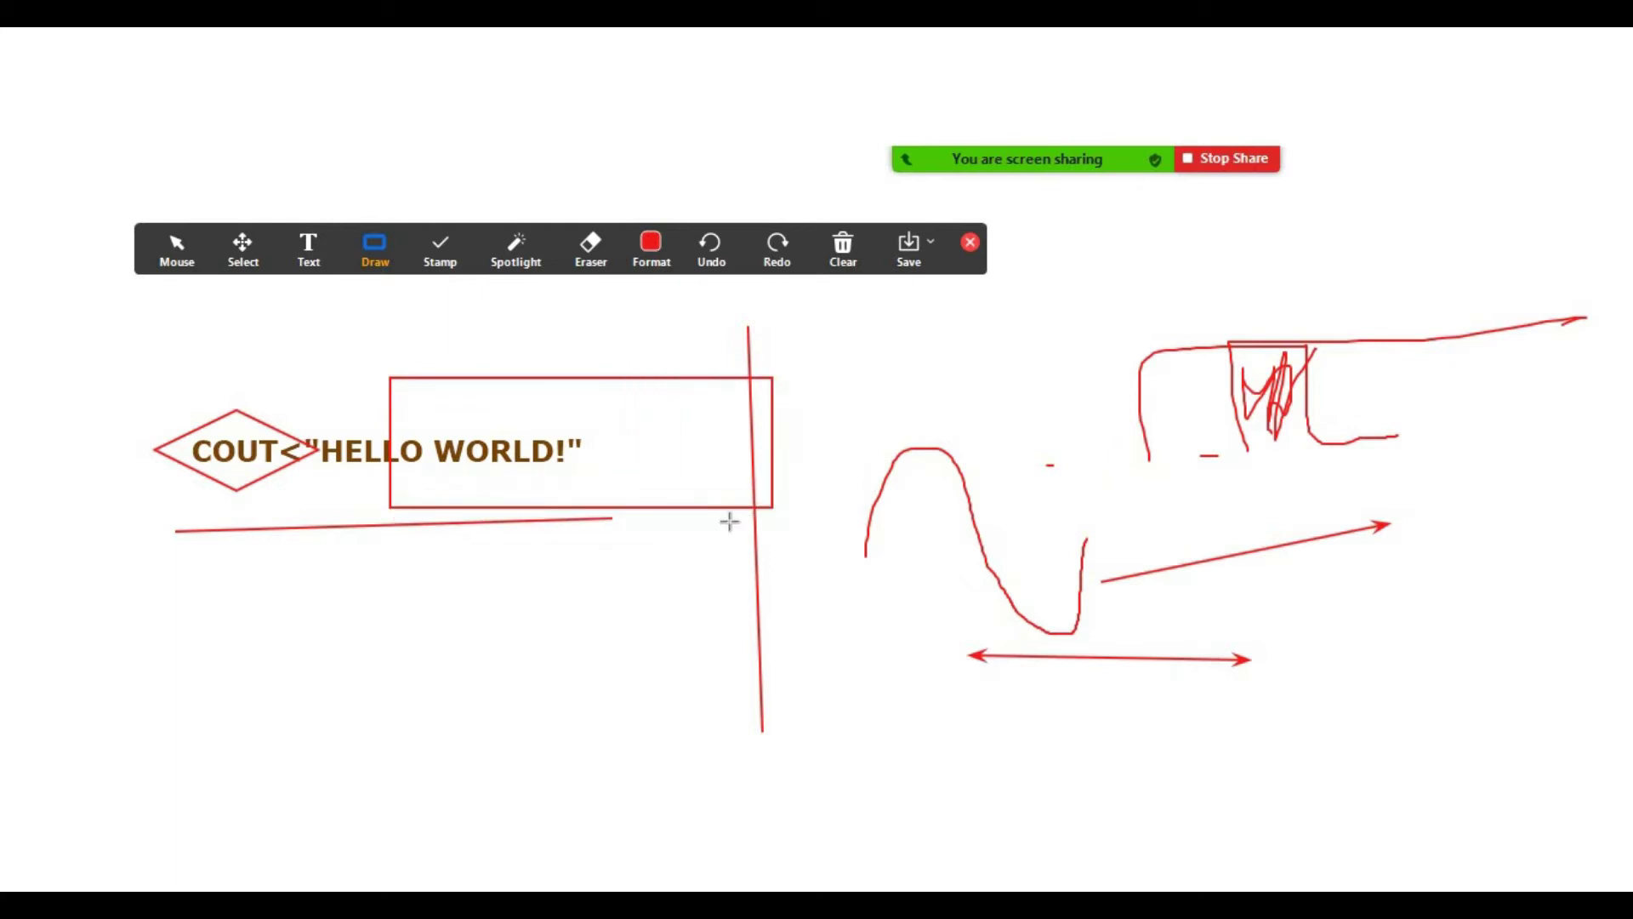
Step: Stamp three check marks in a row under the underlined text
{"action": "mouse_move", "coordinate": [440, 260]}
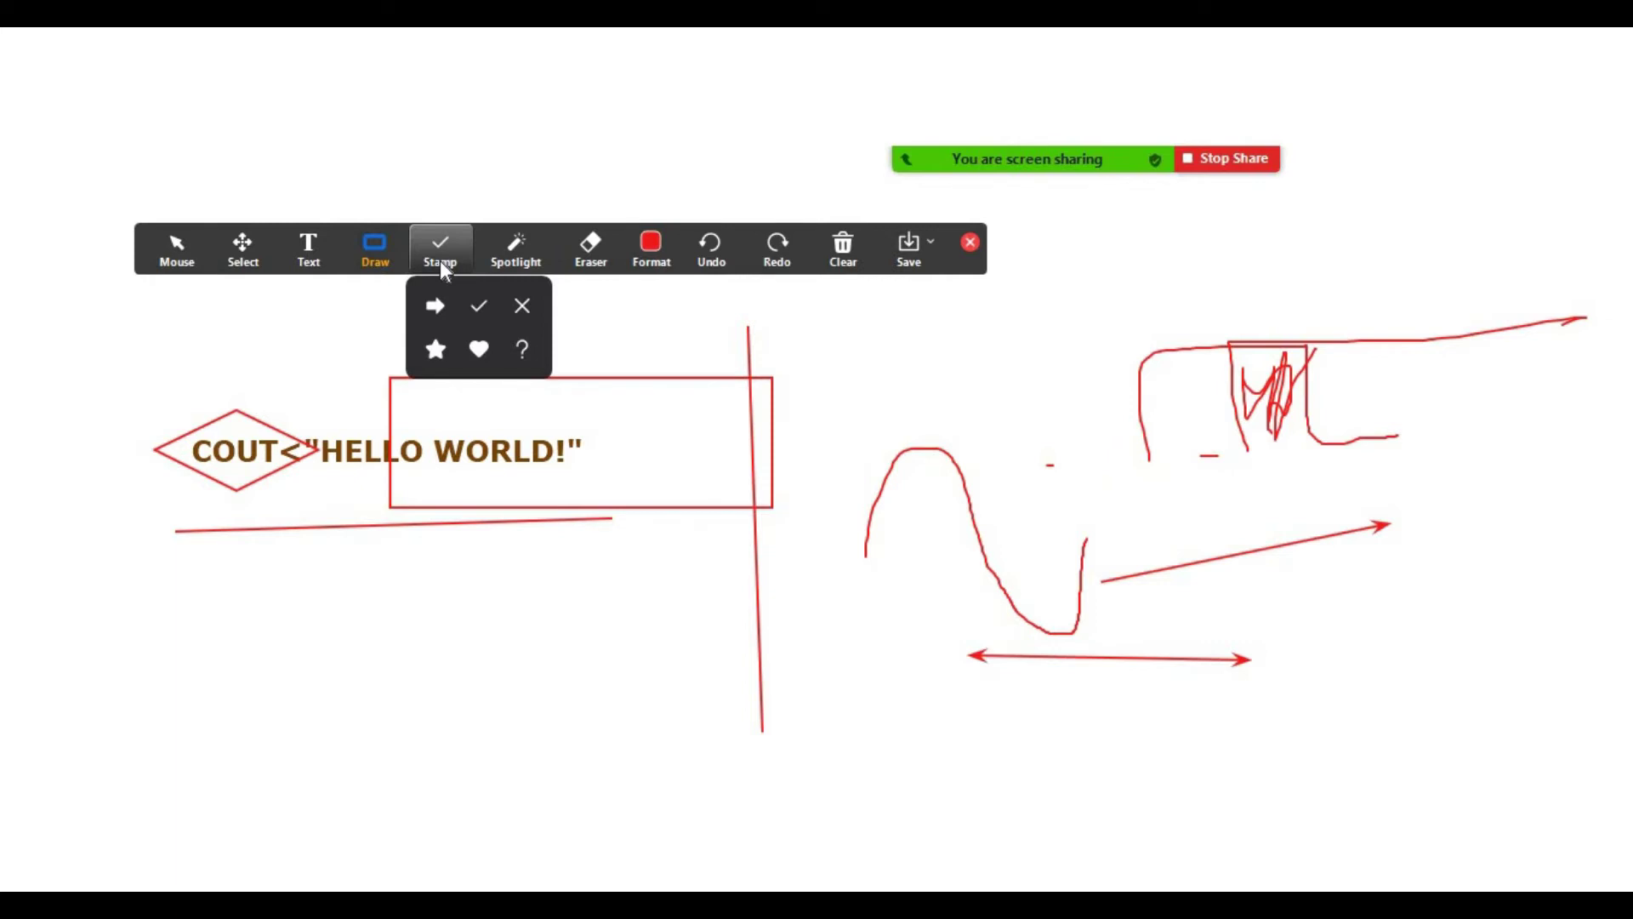
{"action": "left_click", "coordinate": [471, 304]}
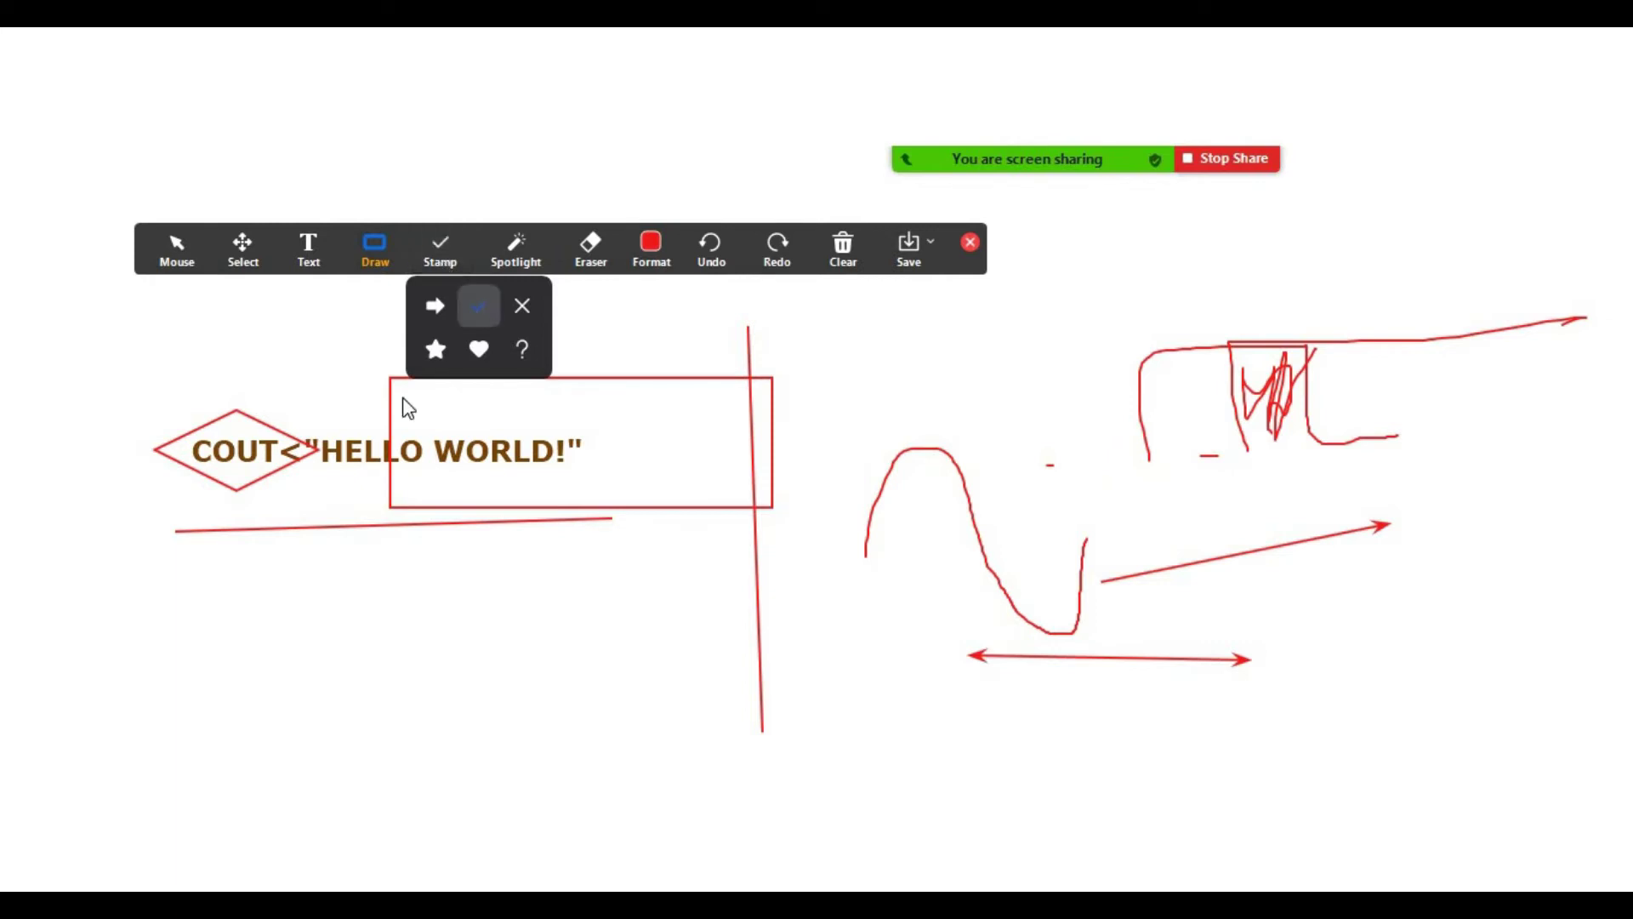
{"action": "left_click", "coordinate": [176, 569]}
{"action": "left_click", "coordinate": [220, 580]}
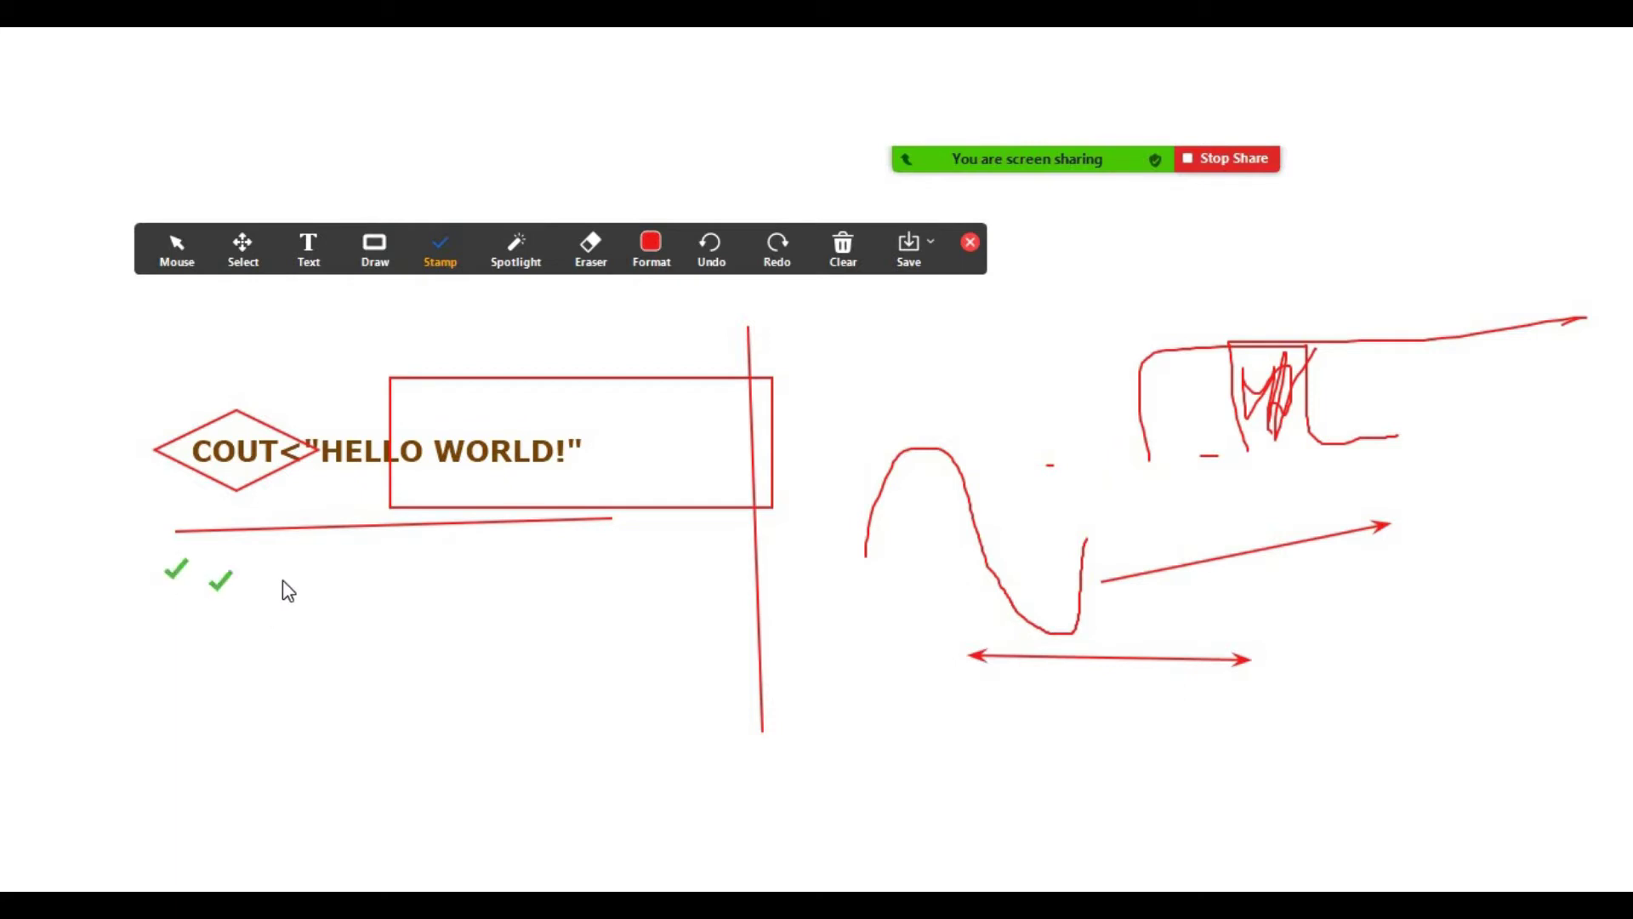
{"action": "left_click", "coordinate": [281, 578]}
Step: Stamp two crosses near the wave and two more beside the check marks
{"action": "left_click", "coordinate": [460, 243]}
{"action": "left_click", "coordinate": [520, 302]}
{"action": "left_click", "coordinate": [1024, 411]}
{"action": "left_click", "coordinate": [1109, 477]}
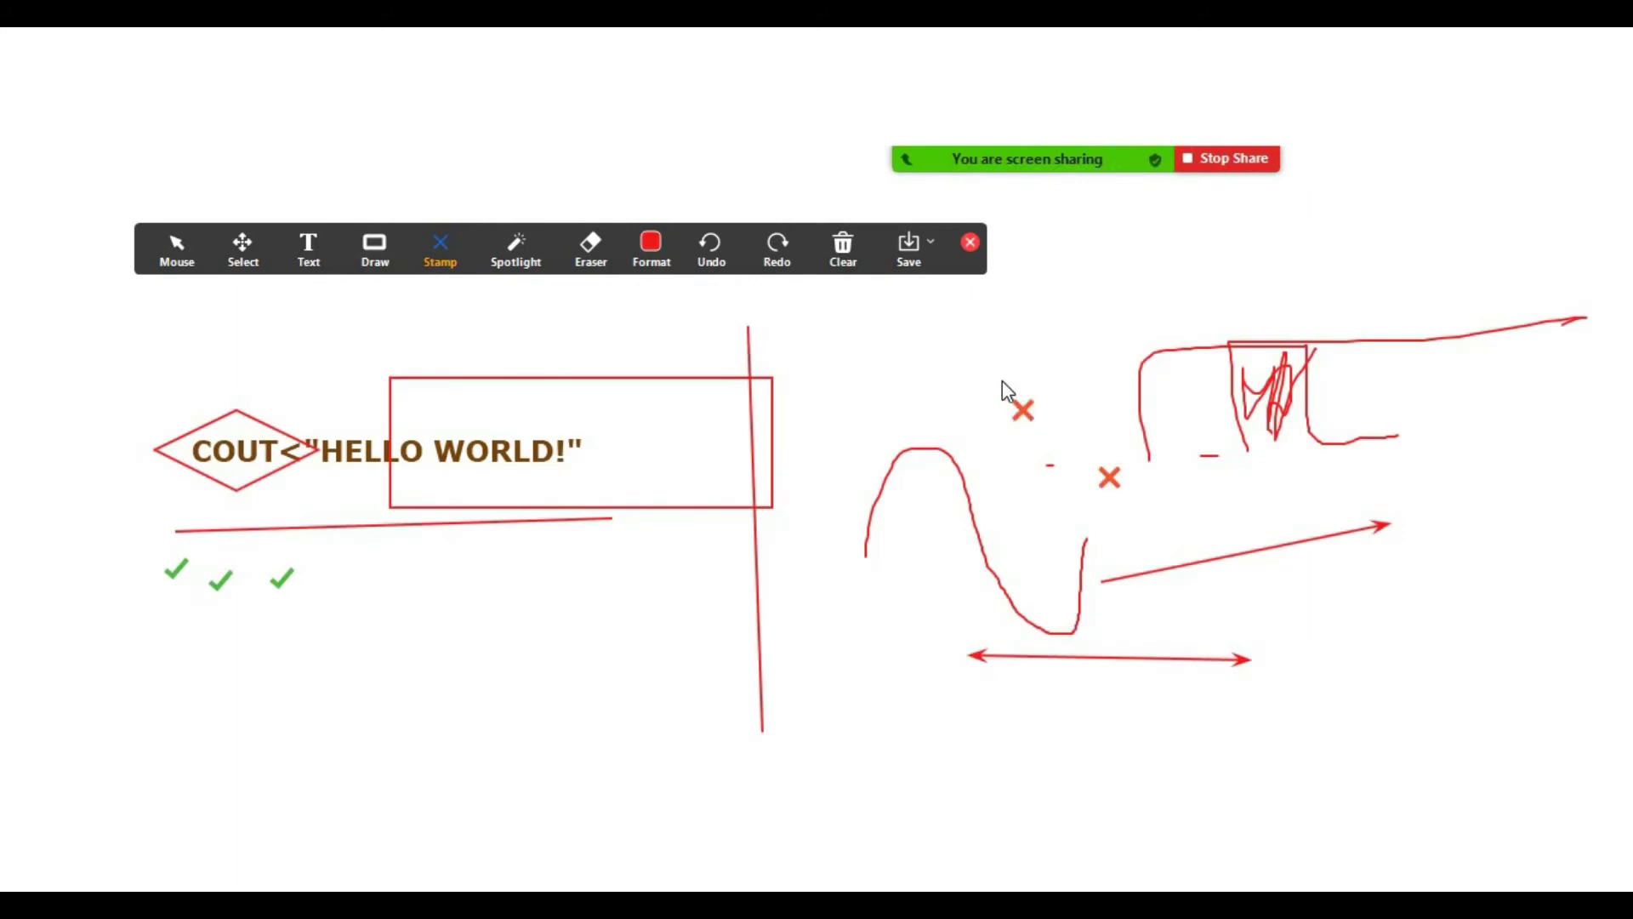
{"action": "left_click", "coordinate": [380, 621]}
Step: Point around the HELLO WORLD! text with the red Spotlight pointer
{"action": "left_click", "coordinate": [525, 258]}
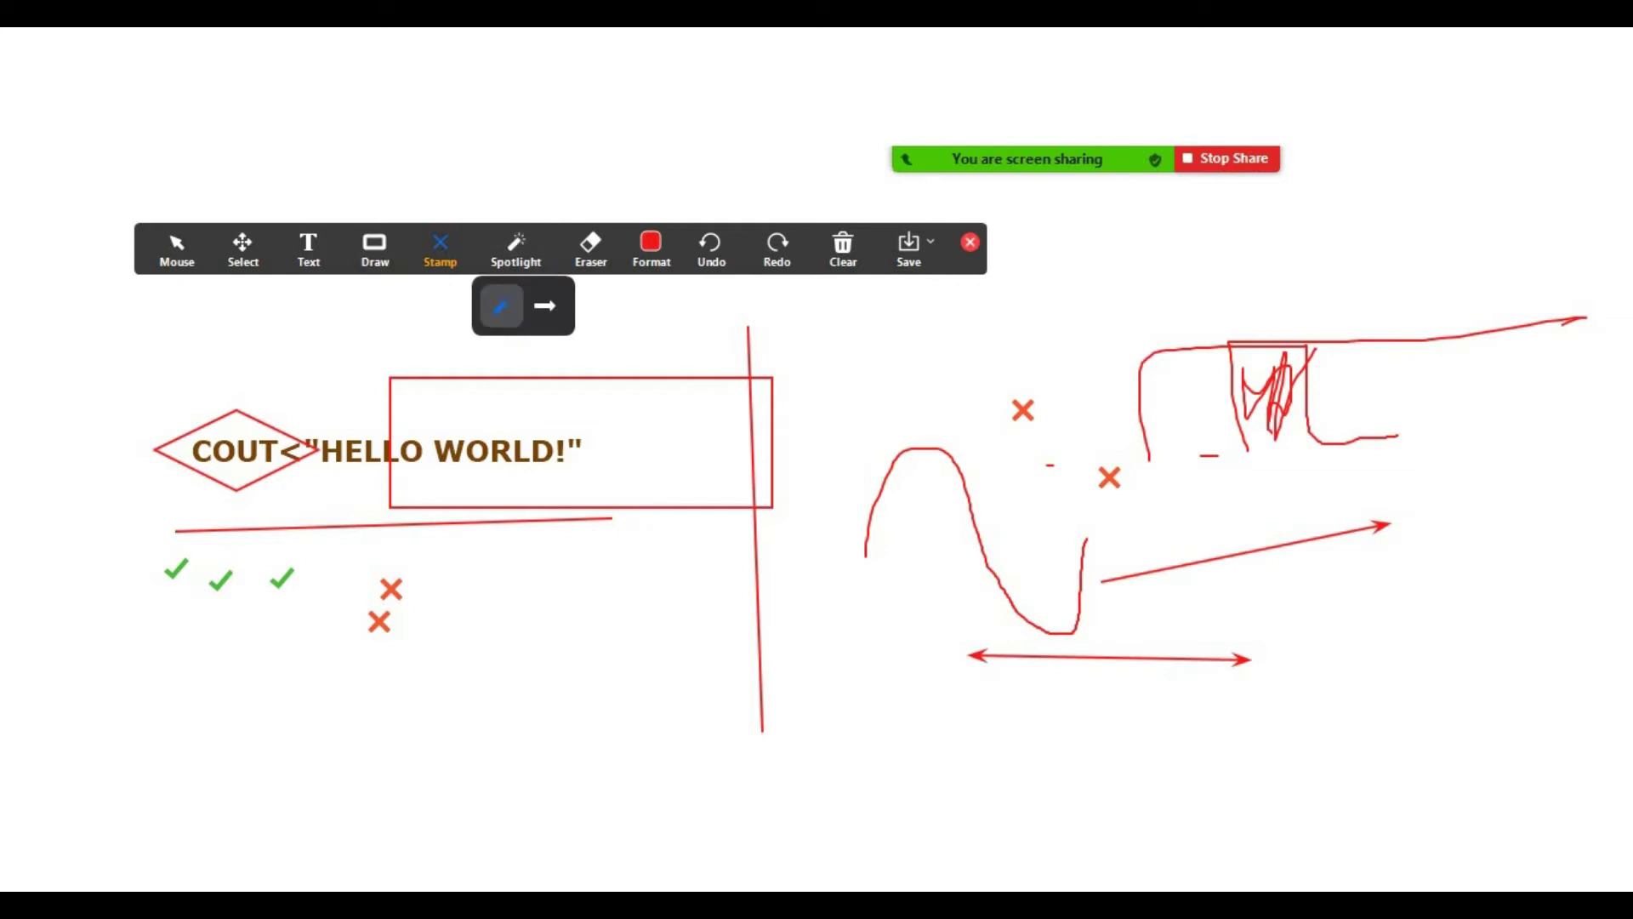
{"action": "left_click", "coordinate": [502, 306]}
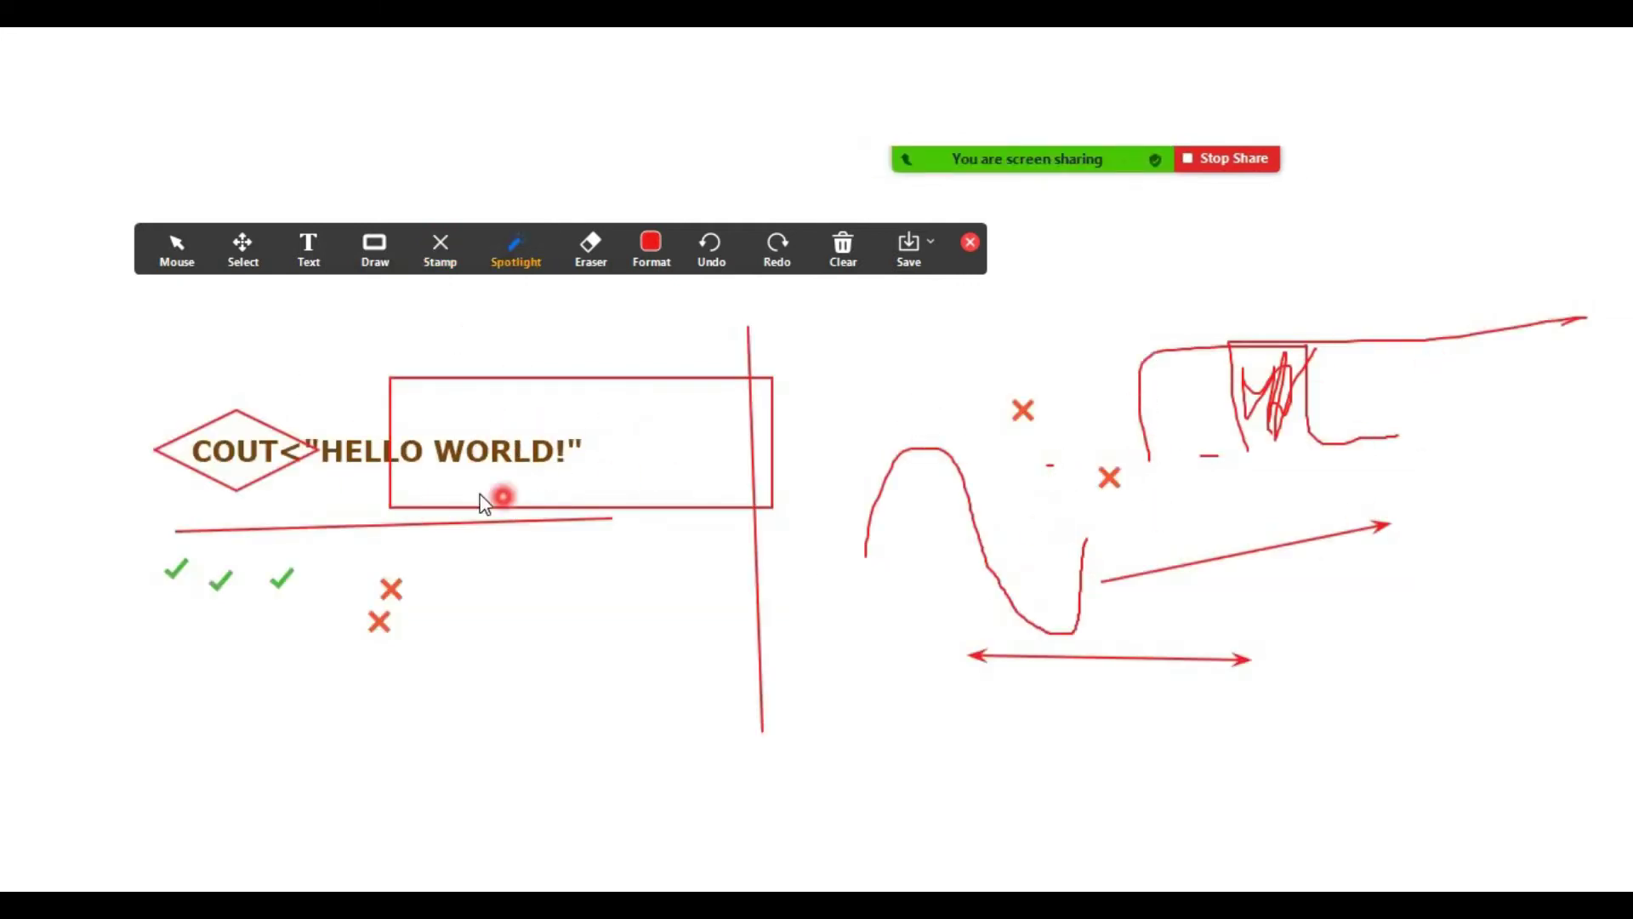
Step: Erase the two crosses beside the check marks and the near-vertical line
{"action": "left_click", "coordinate": [600, 255]}
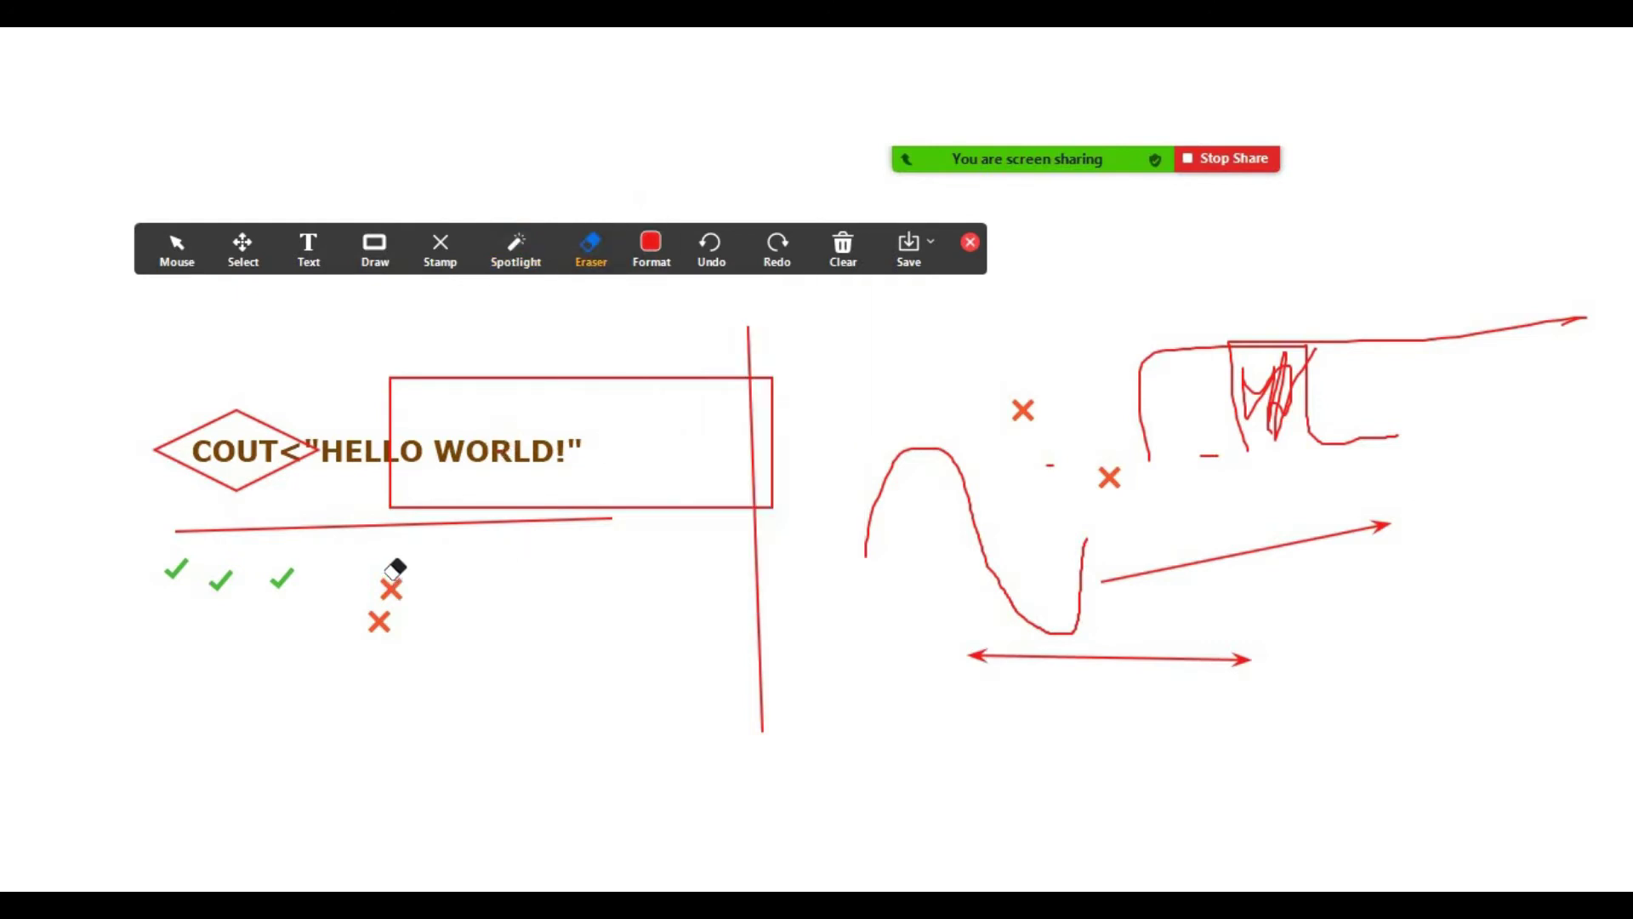
{"action": "left_click_drag", "start_coordinate": [390, 609], "coordinate": [459, 609]}
{"action": "left_click", "coordinate": [759, 591]}
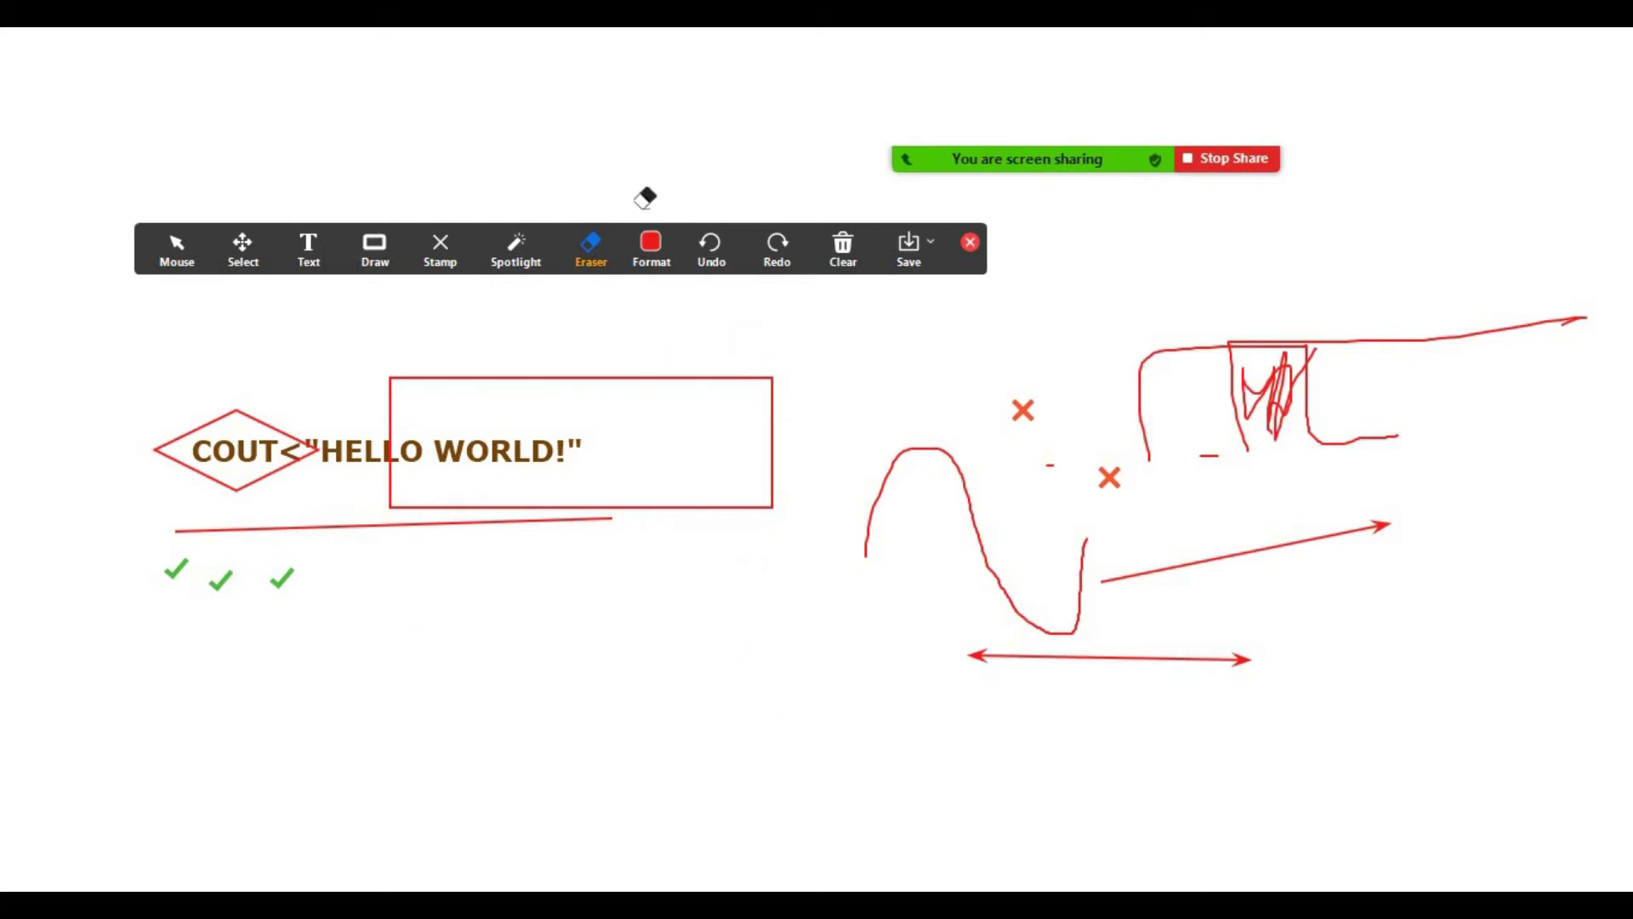
Step: Look over the color, line width and font options, and undo the erasing of the near-vertical line
{"action": "left_click", "coordinate": [652, 248]}
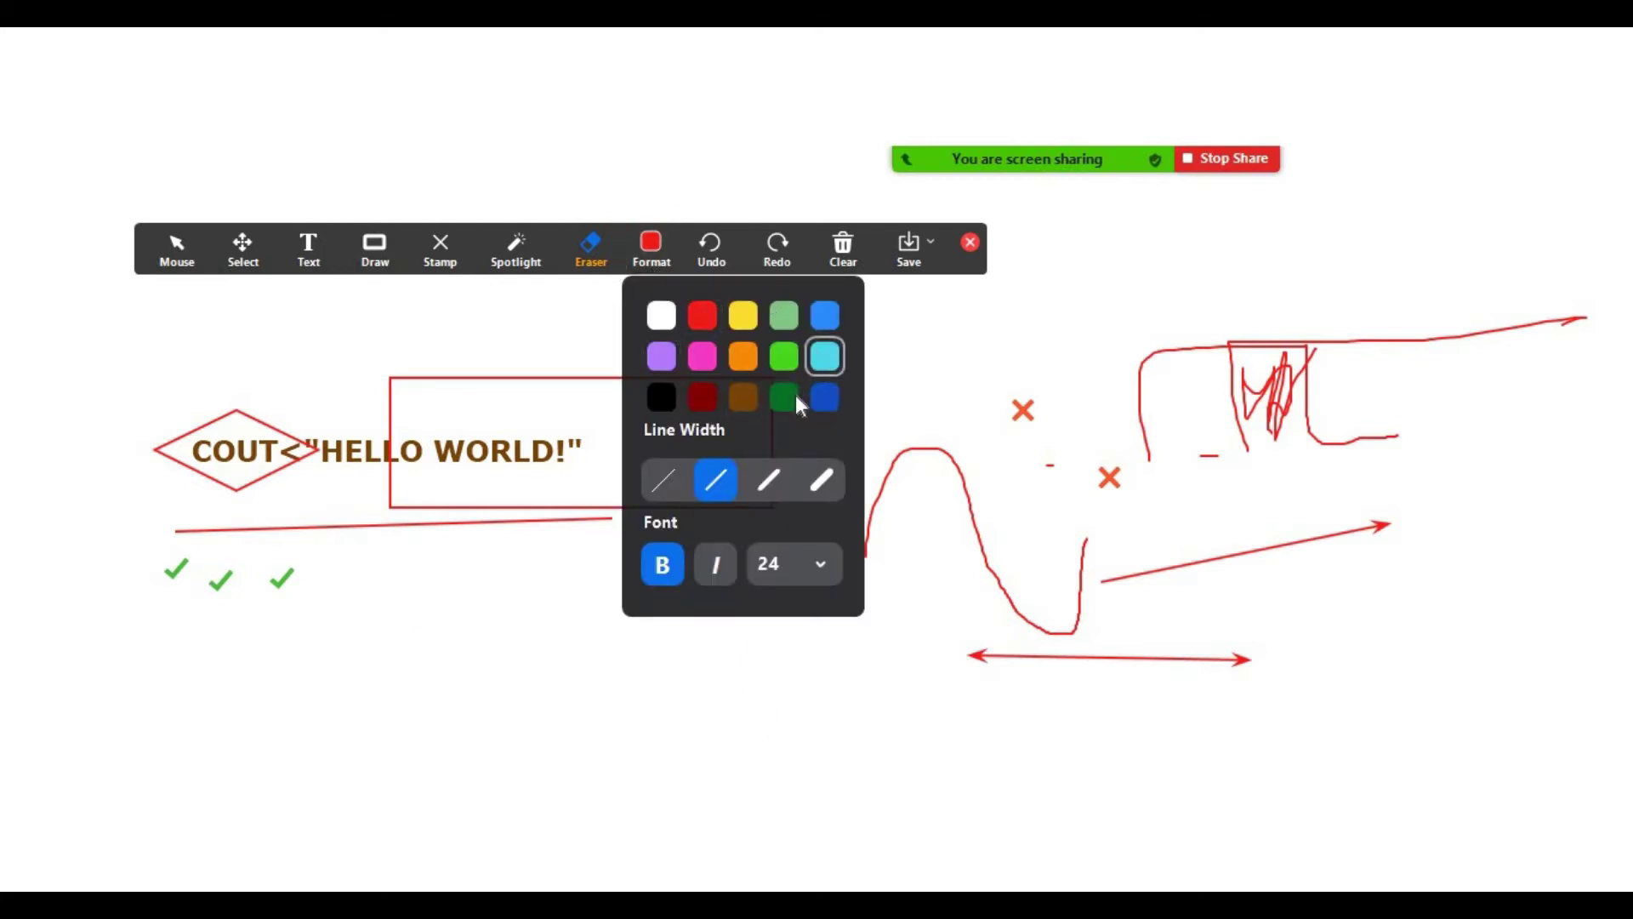
{"action": "left_click", "coordinate": [804, 564]}
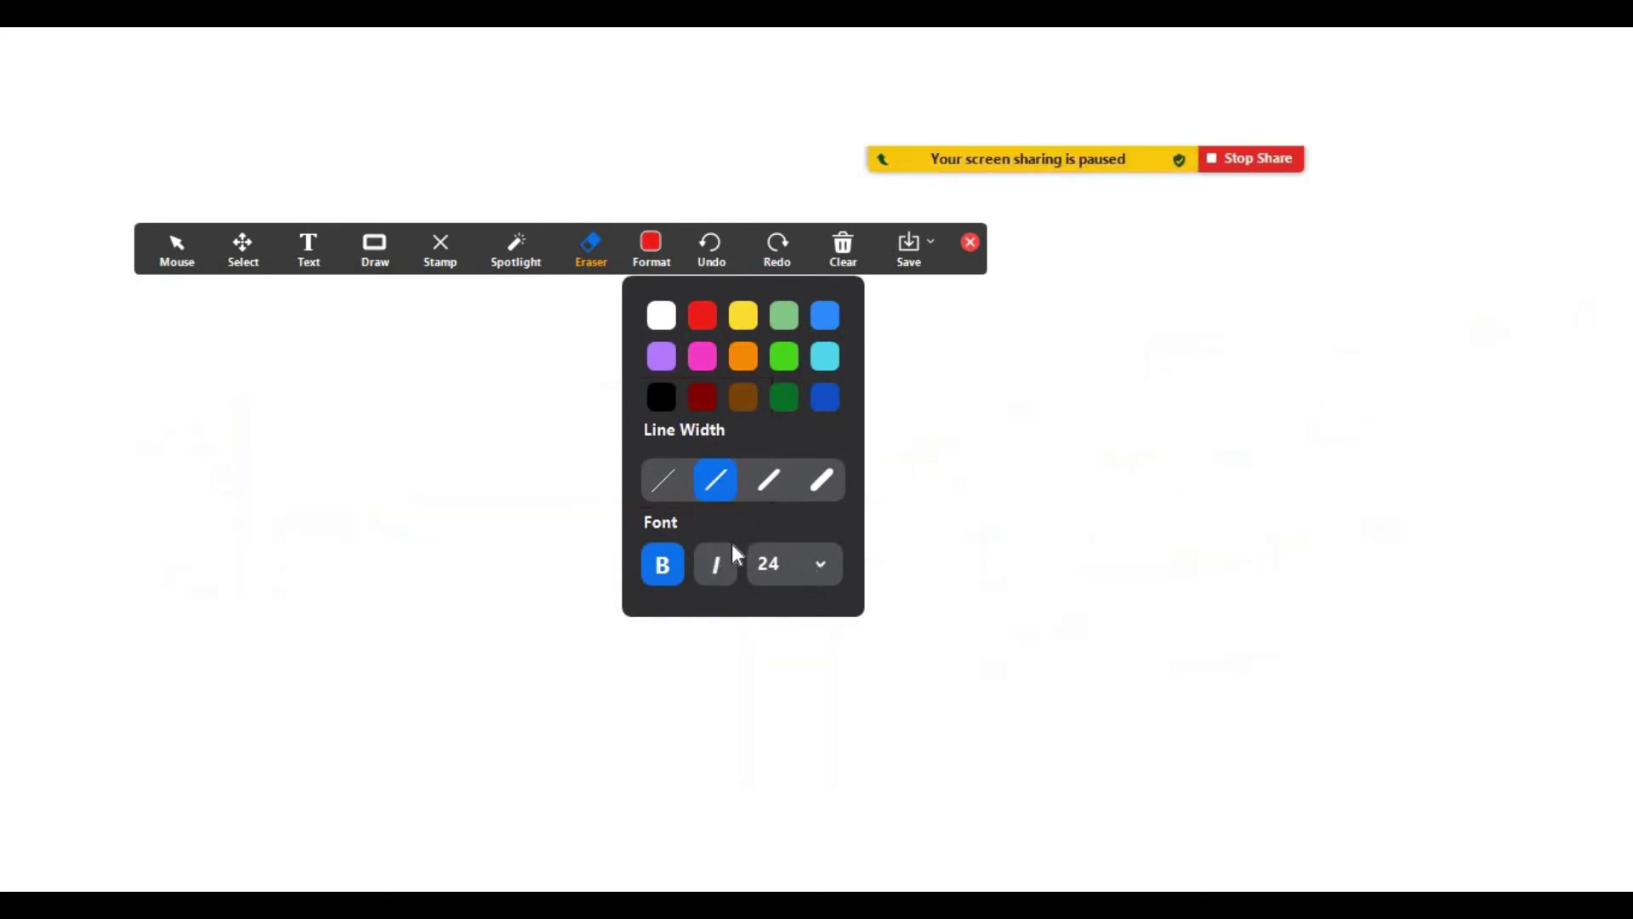
{"action": "left_click", "coordinate": [748, 248]}
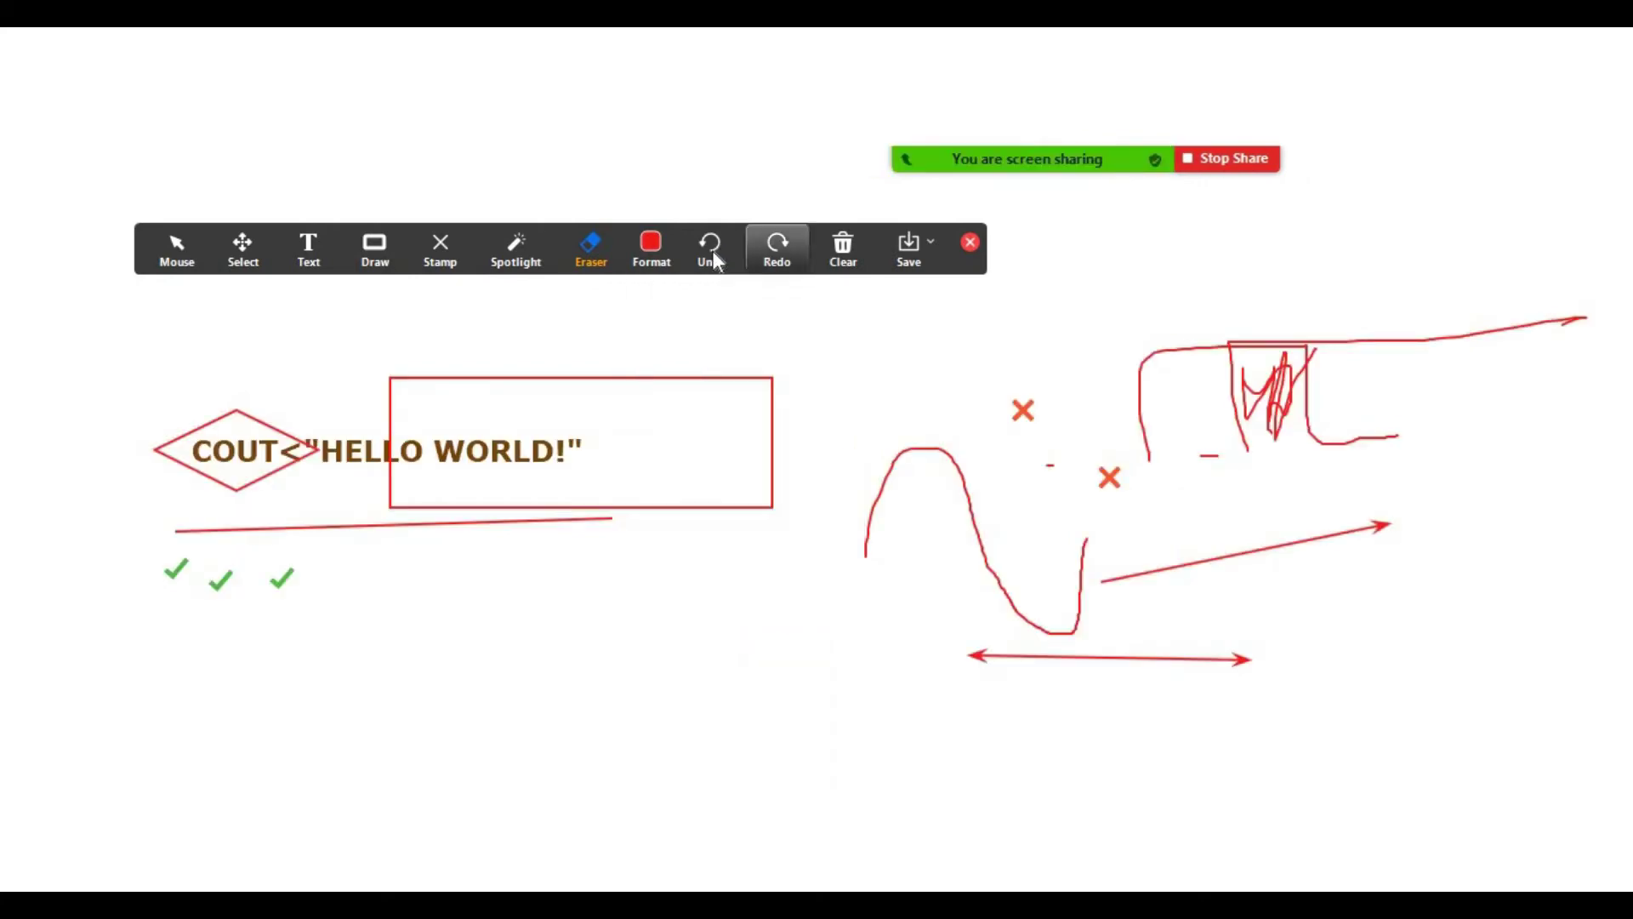
{"action": "left_click", "coordinate": [713, 254]}
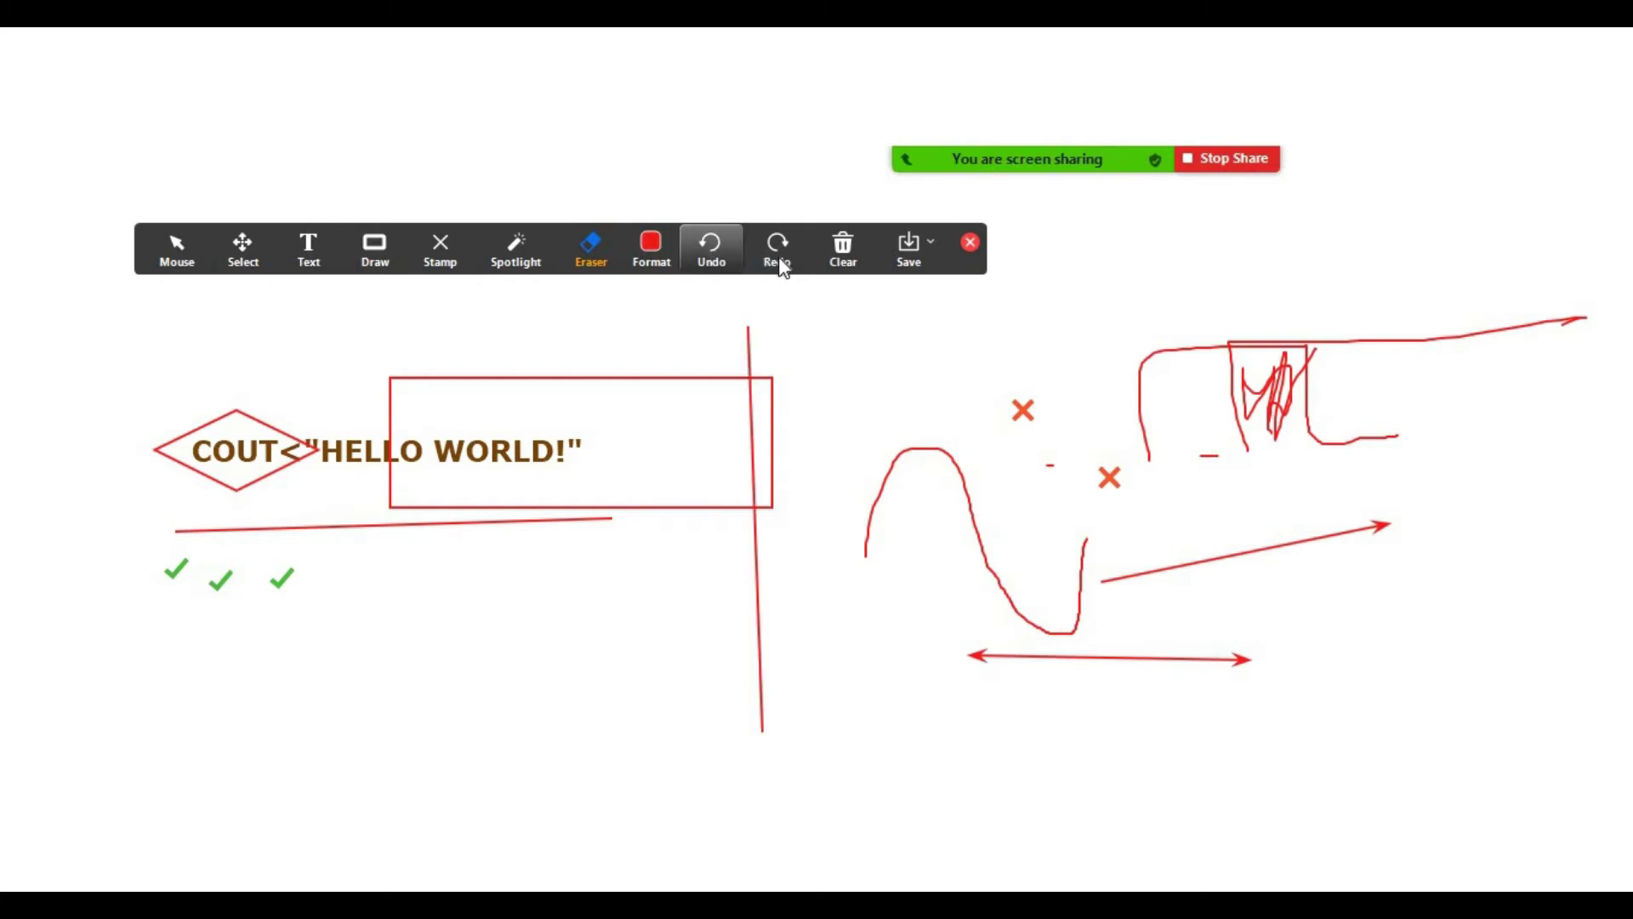
Step: Examine the choices for clearing drawings and the file formats for saving the annotation
{"action": "left_click", "coordinate": [848, 269]}
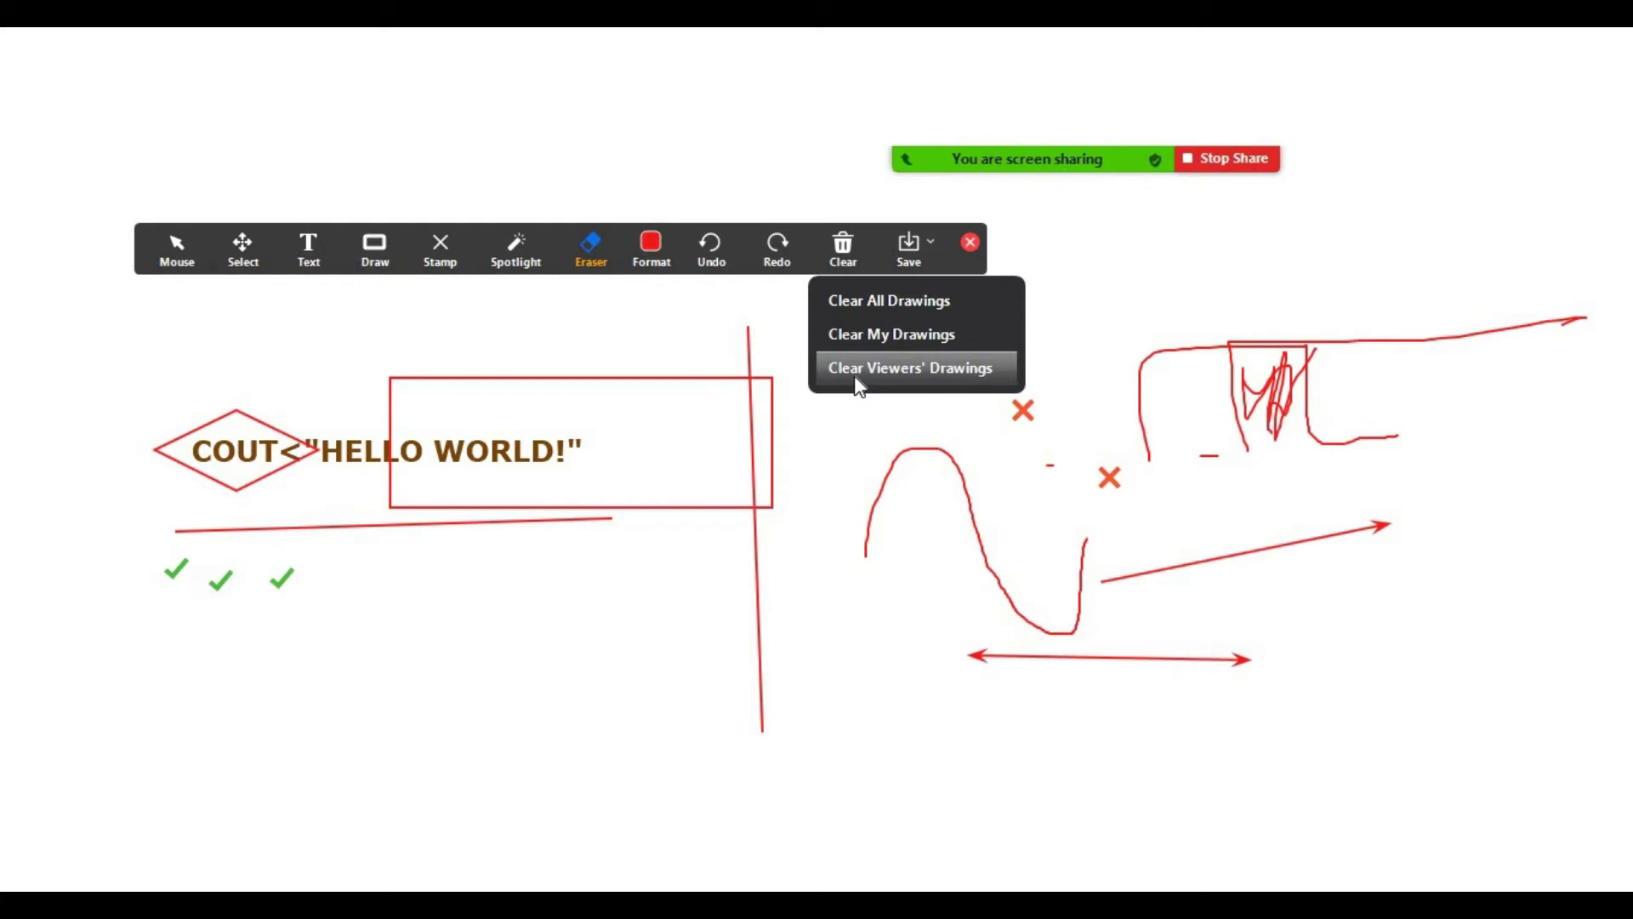
{"action": "left_click", "coordinate": [876, 237]}
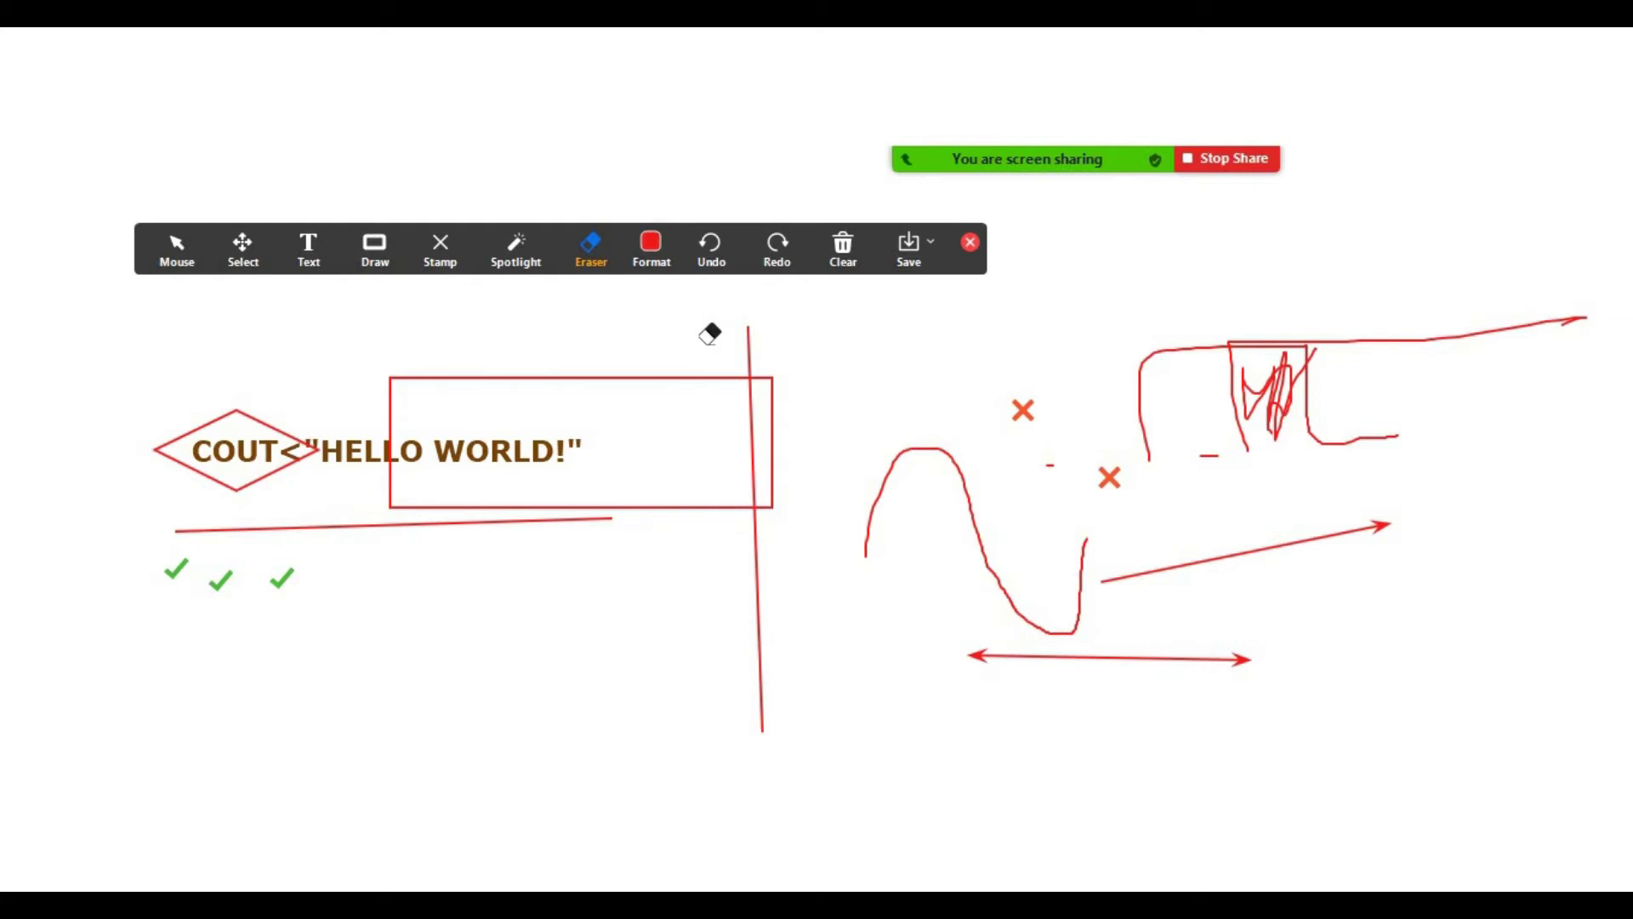
{"action": "left_click", "coordinate": [929, 252]}
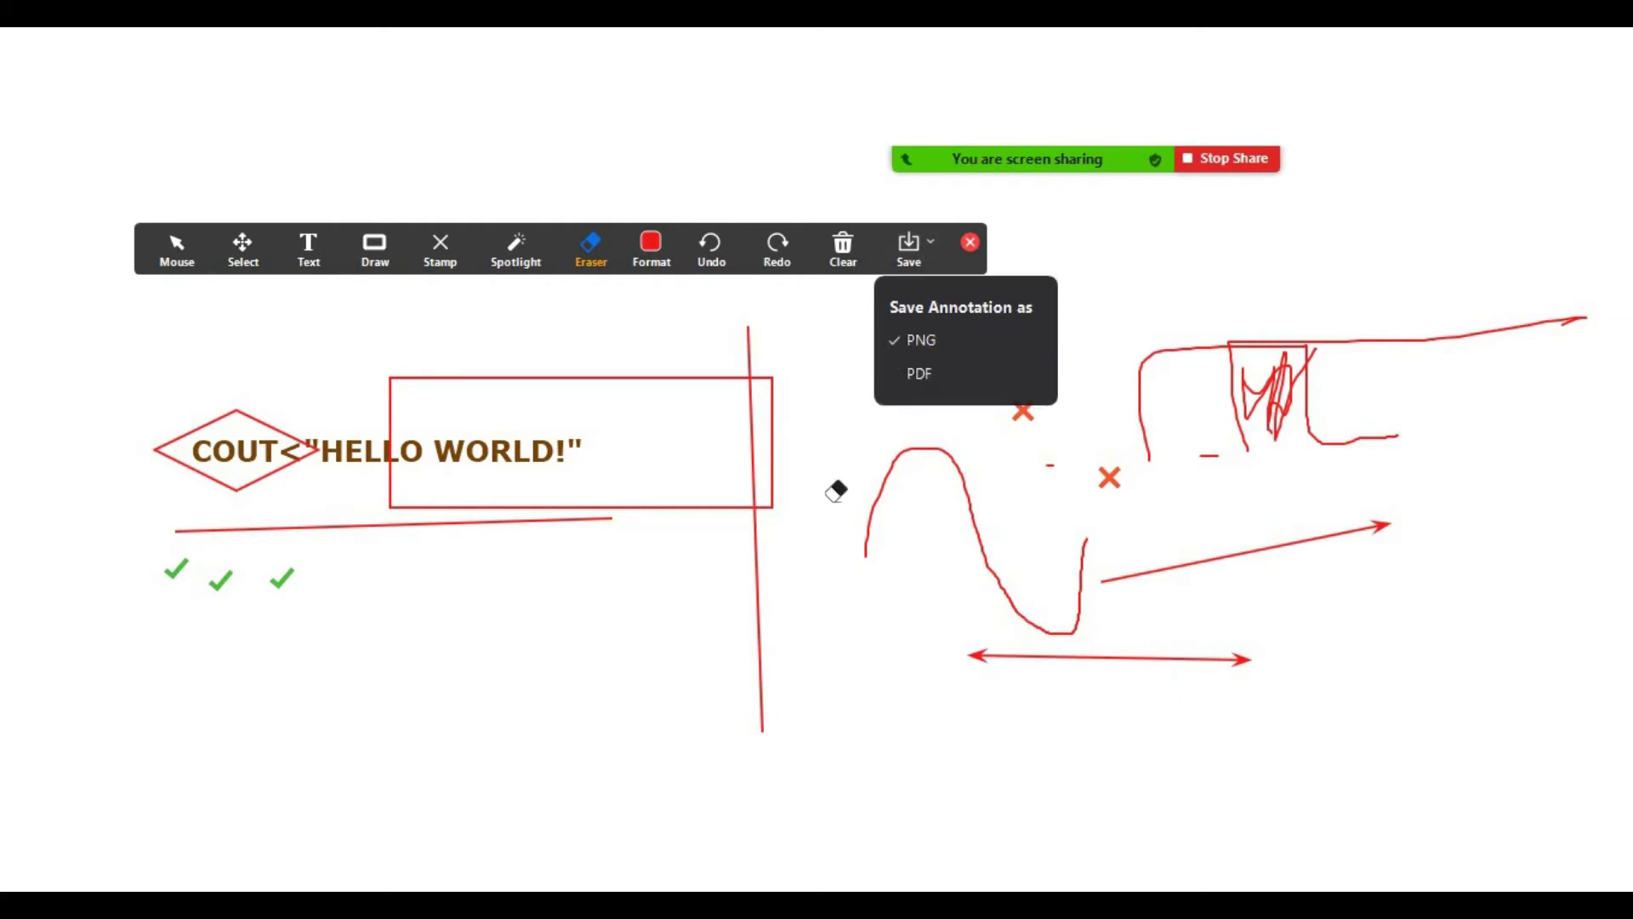
{"action": "left_click", "coordinate": [973, 243]}
Step: Start recording the meeting while the whiteboard is being shared
{"action": "mouse_move", "coordinate": [988, 152]}
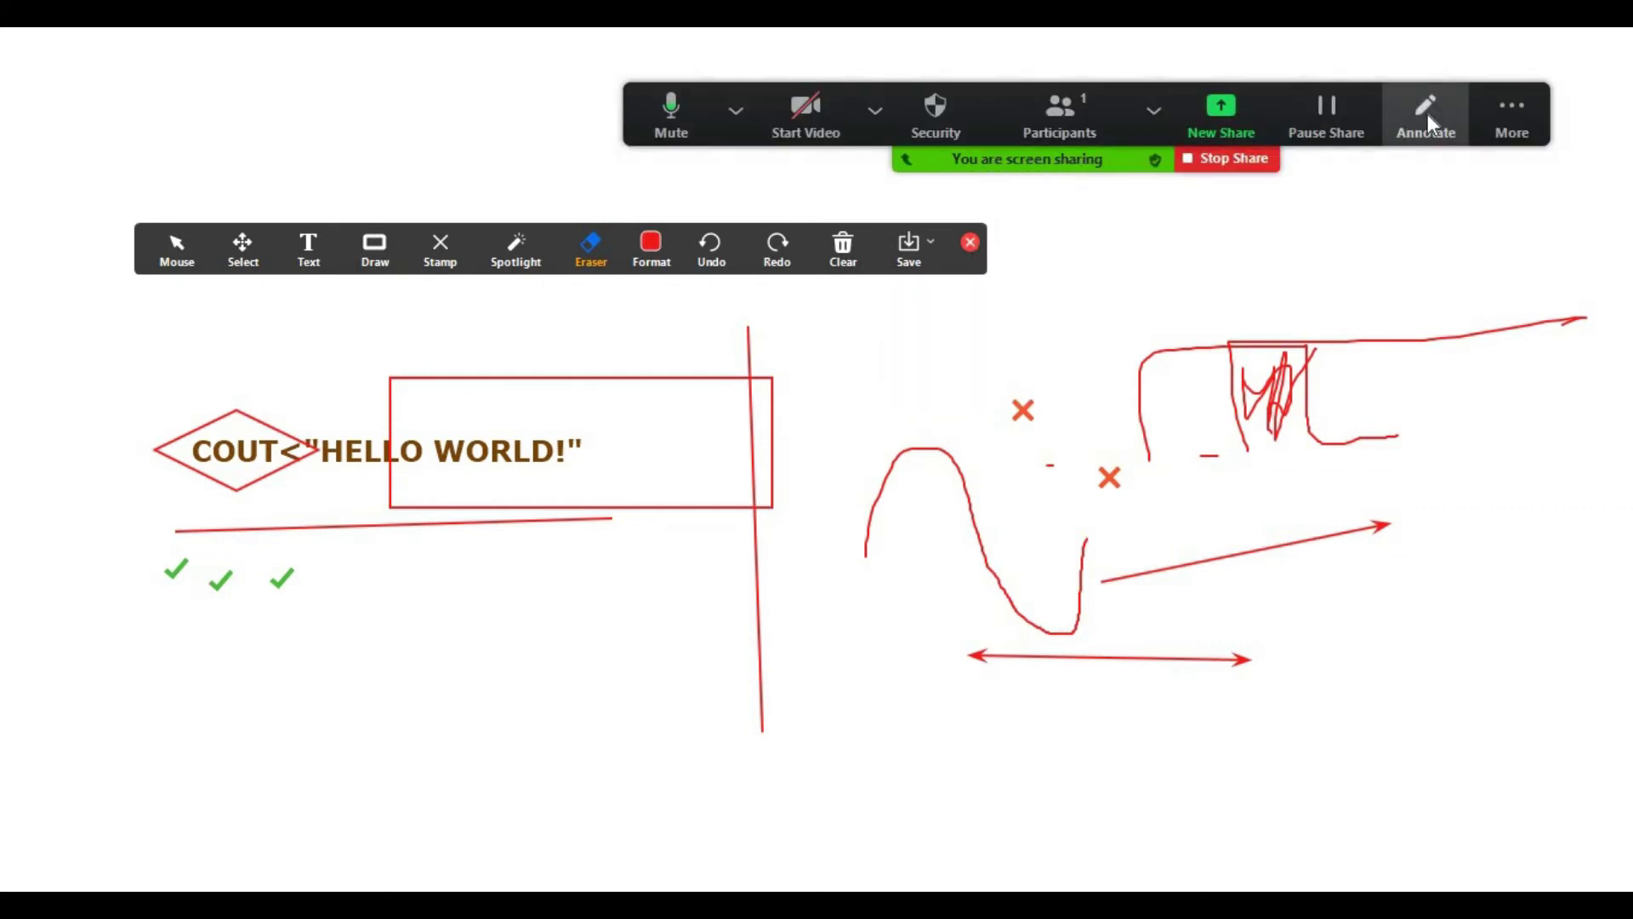
{"action": "left_click", "coordinate": [1498, 135]}
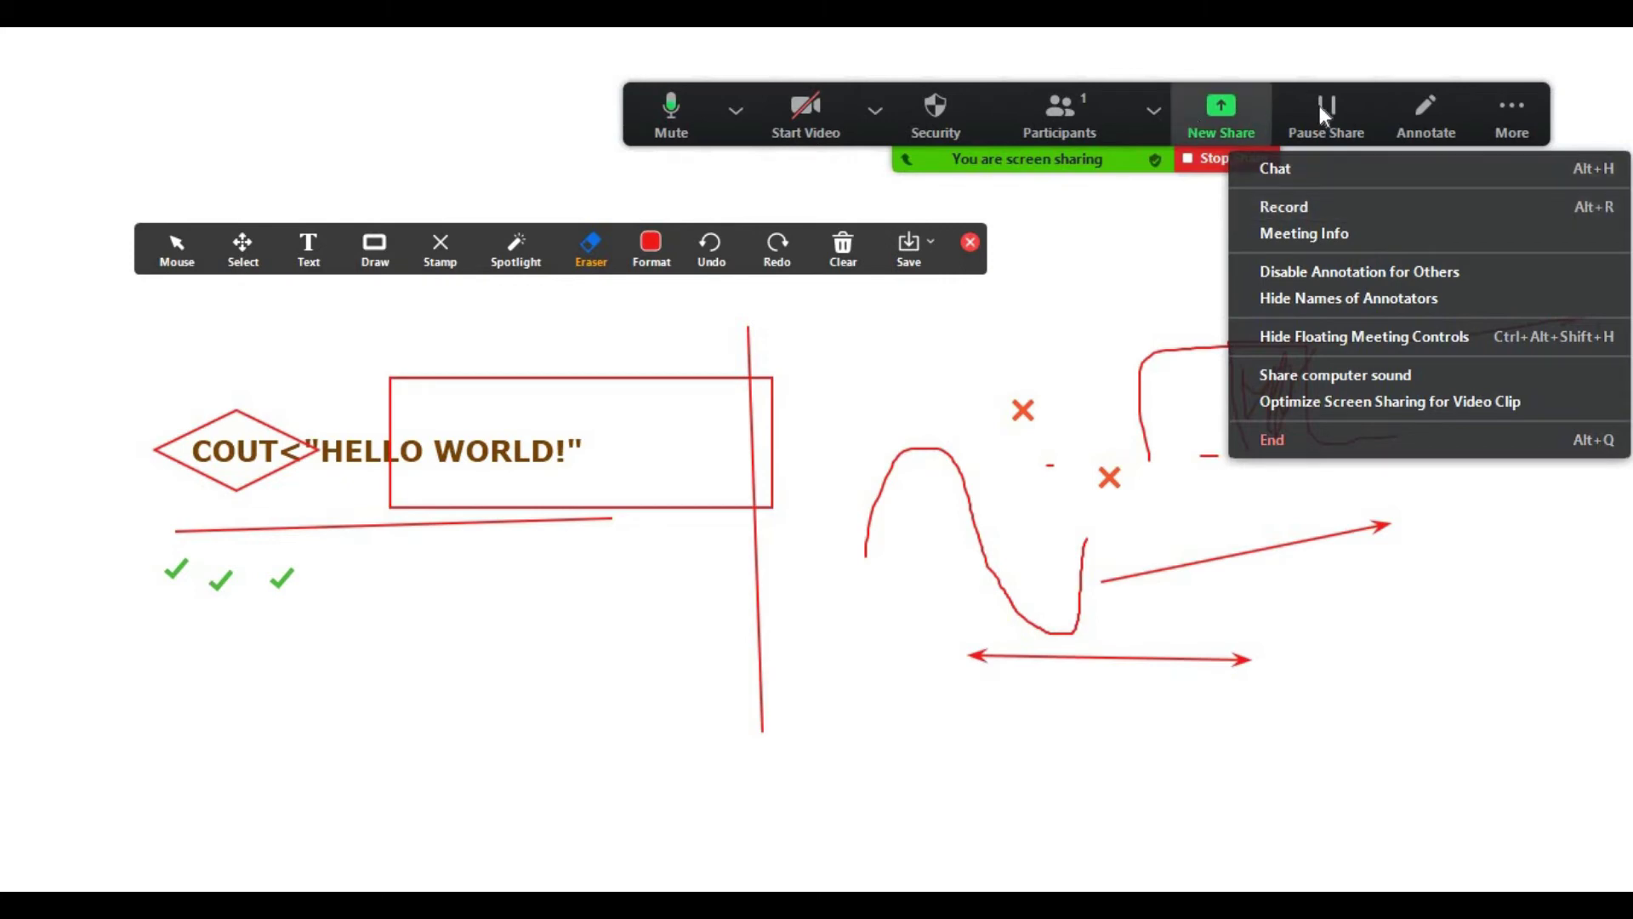
{"action": "left_click", "coordinate": [1512, 104]}
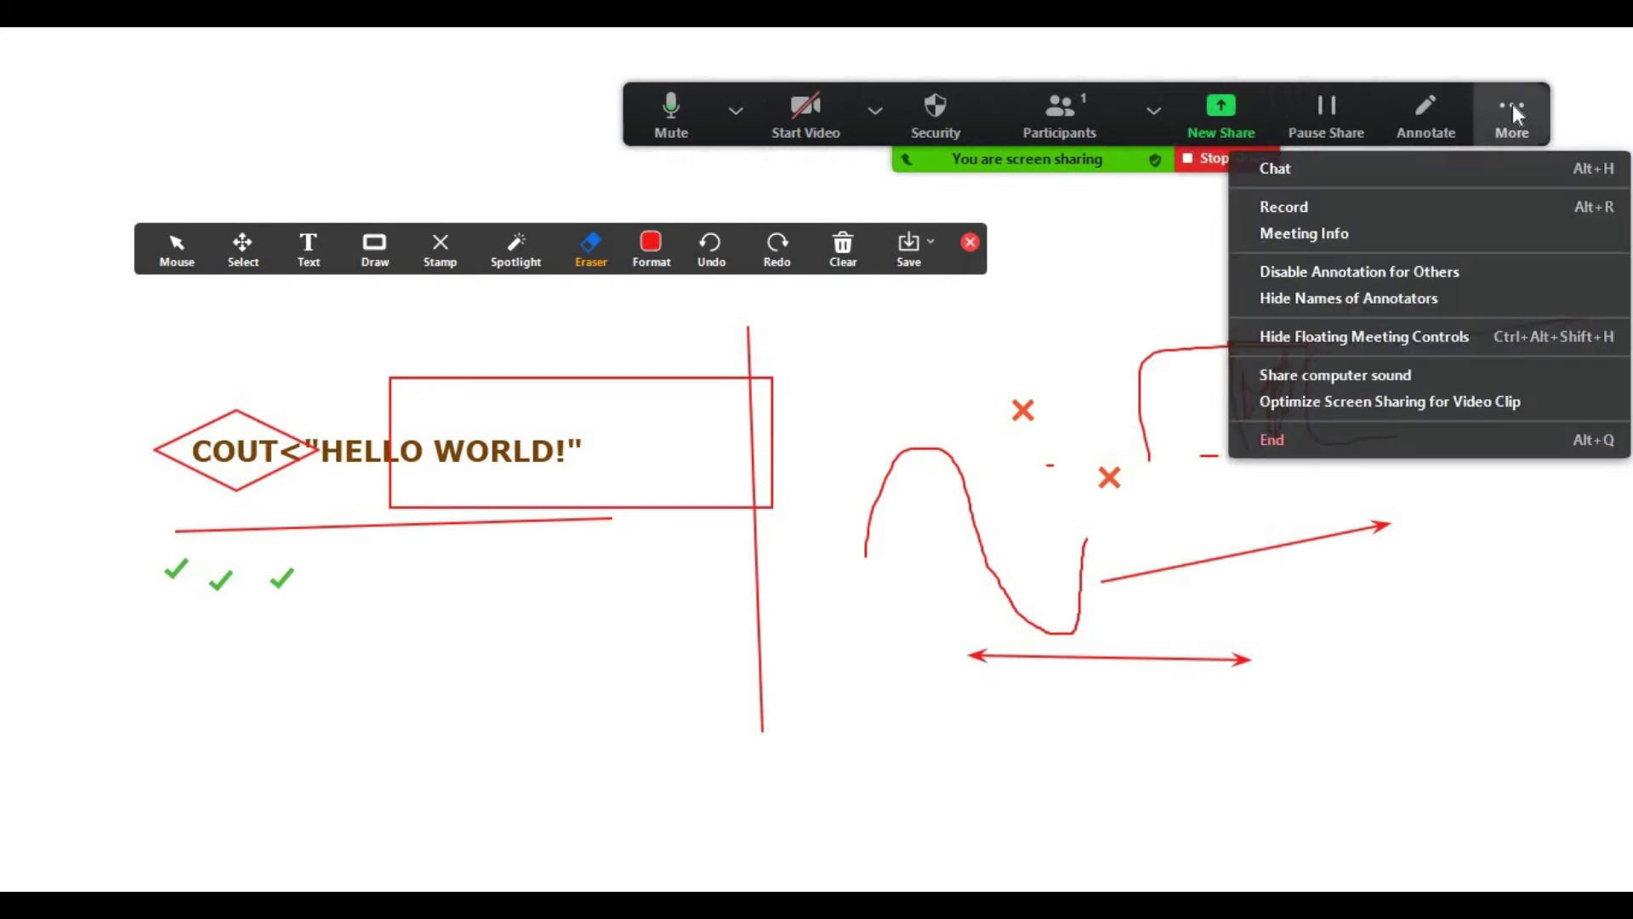
{"action": "left_click", "coordinate": [1512, 205]}
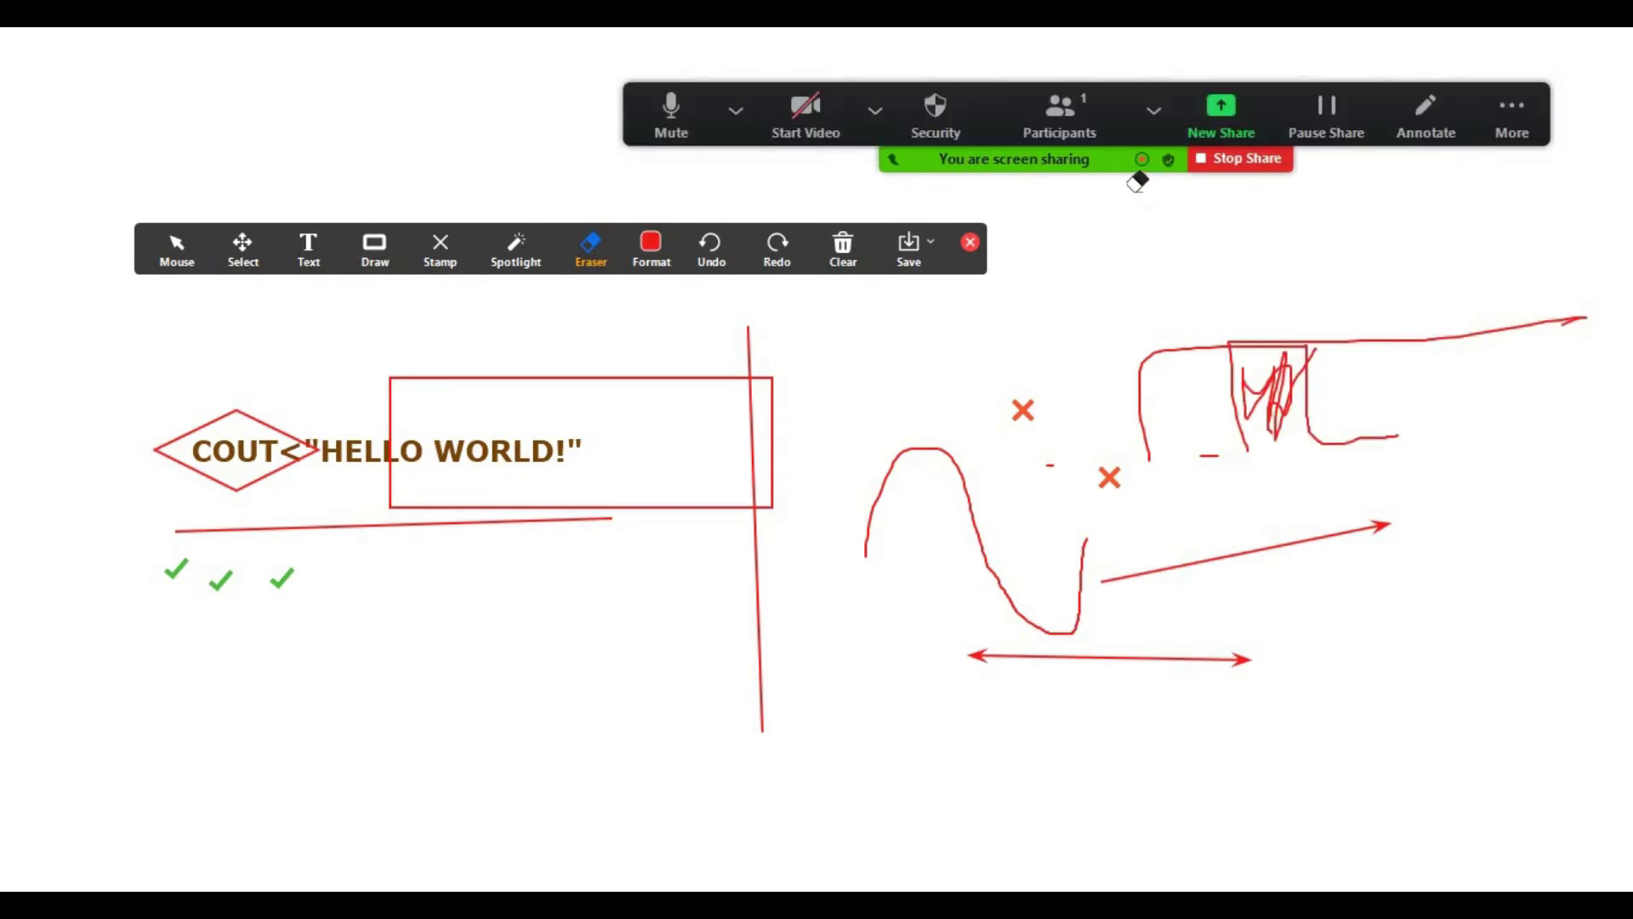
{"action": "mouse_move", "coordinate": [1129, 170]}
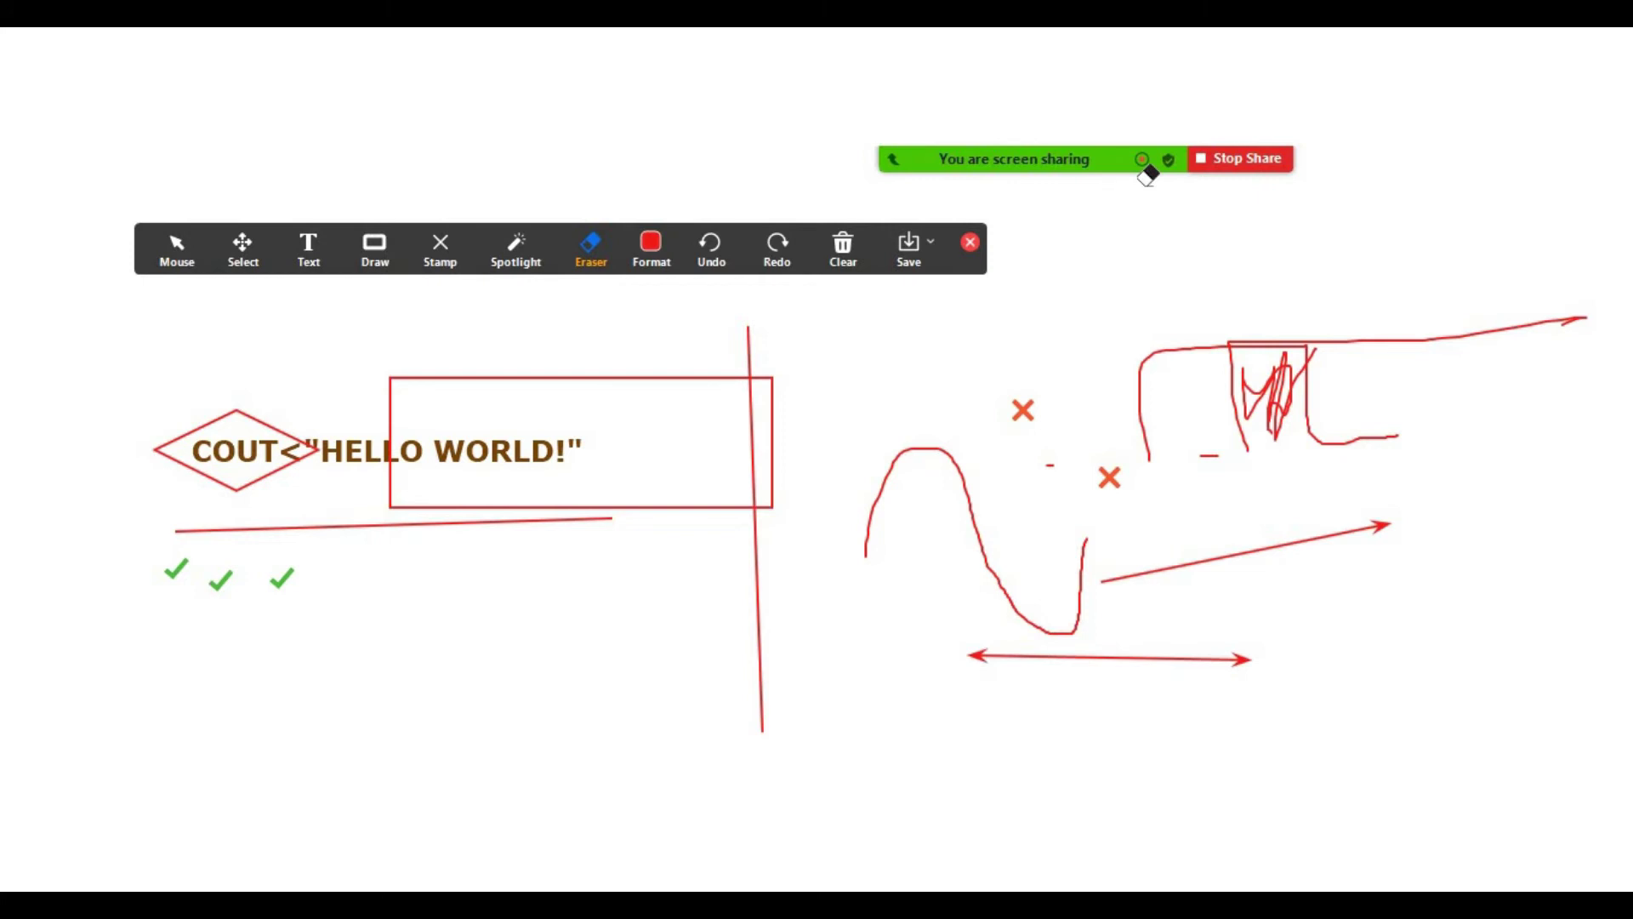
Step: Point at the wave with the Spotlight pointer and draw a long freehand wavy line below the text, reaching the wave and back
{"action": "left_click", "coordinate": [504, 250]}
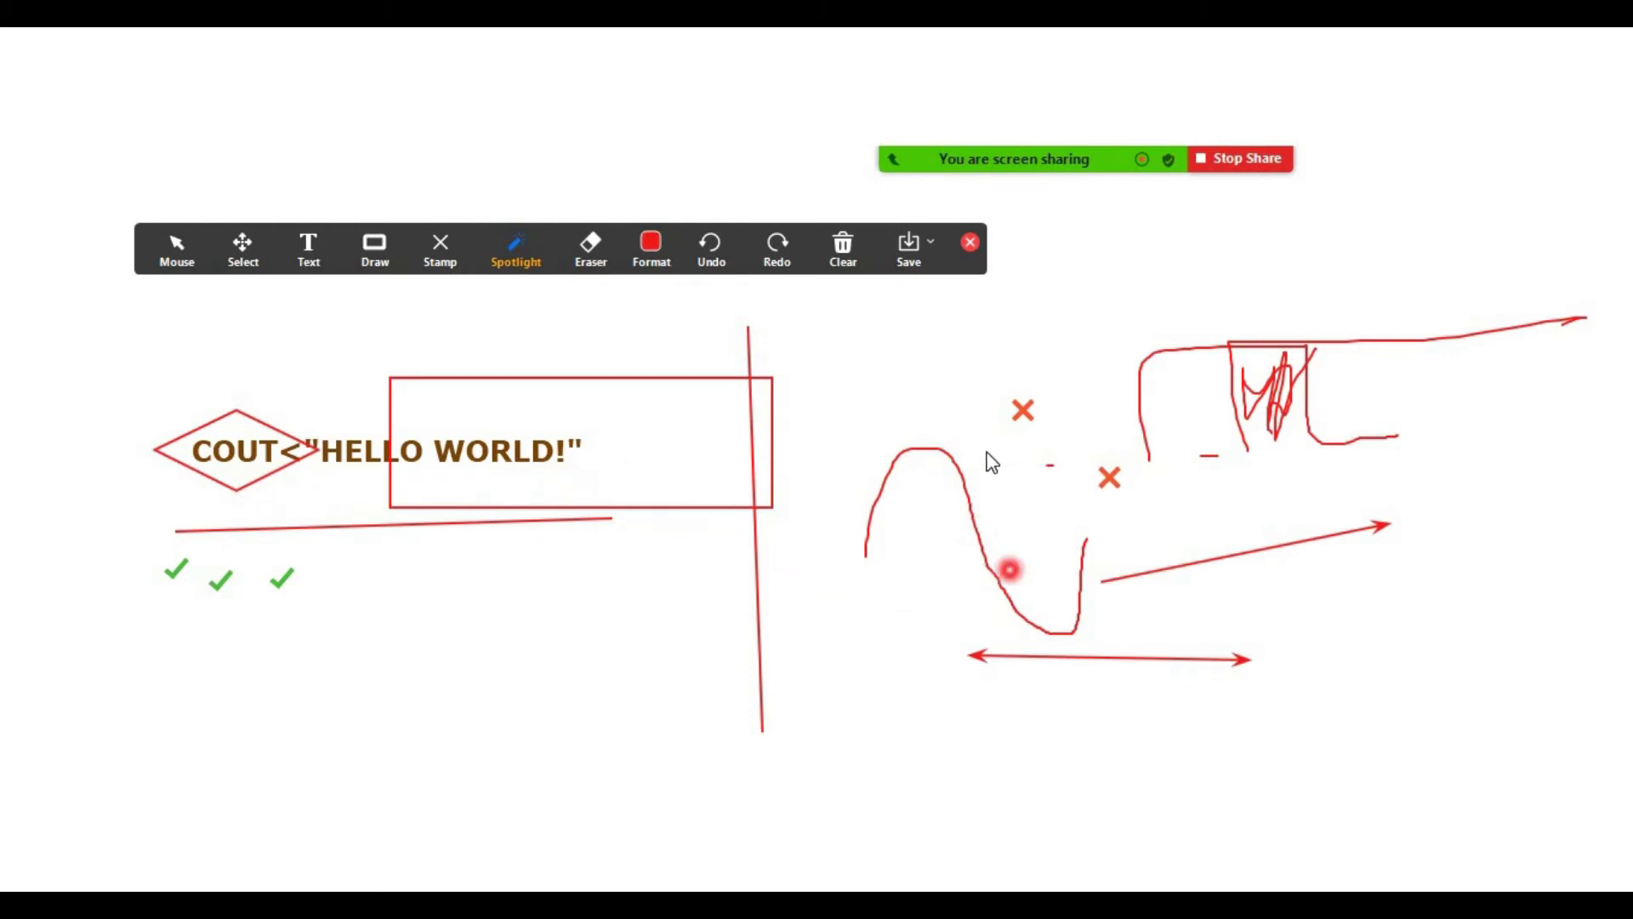
{"action": "left_click", "coordinate": [374, 248]}
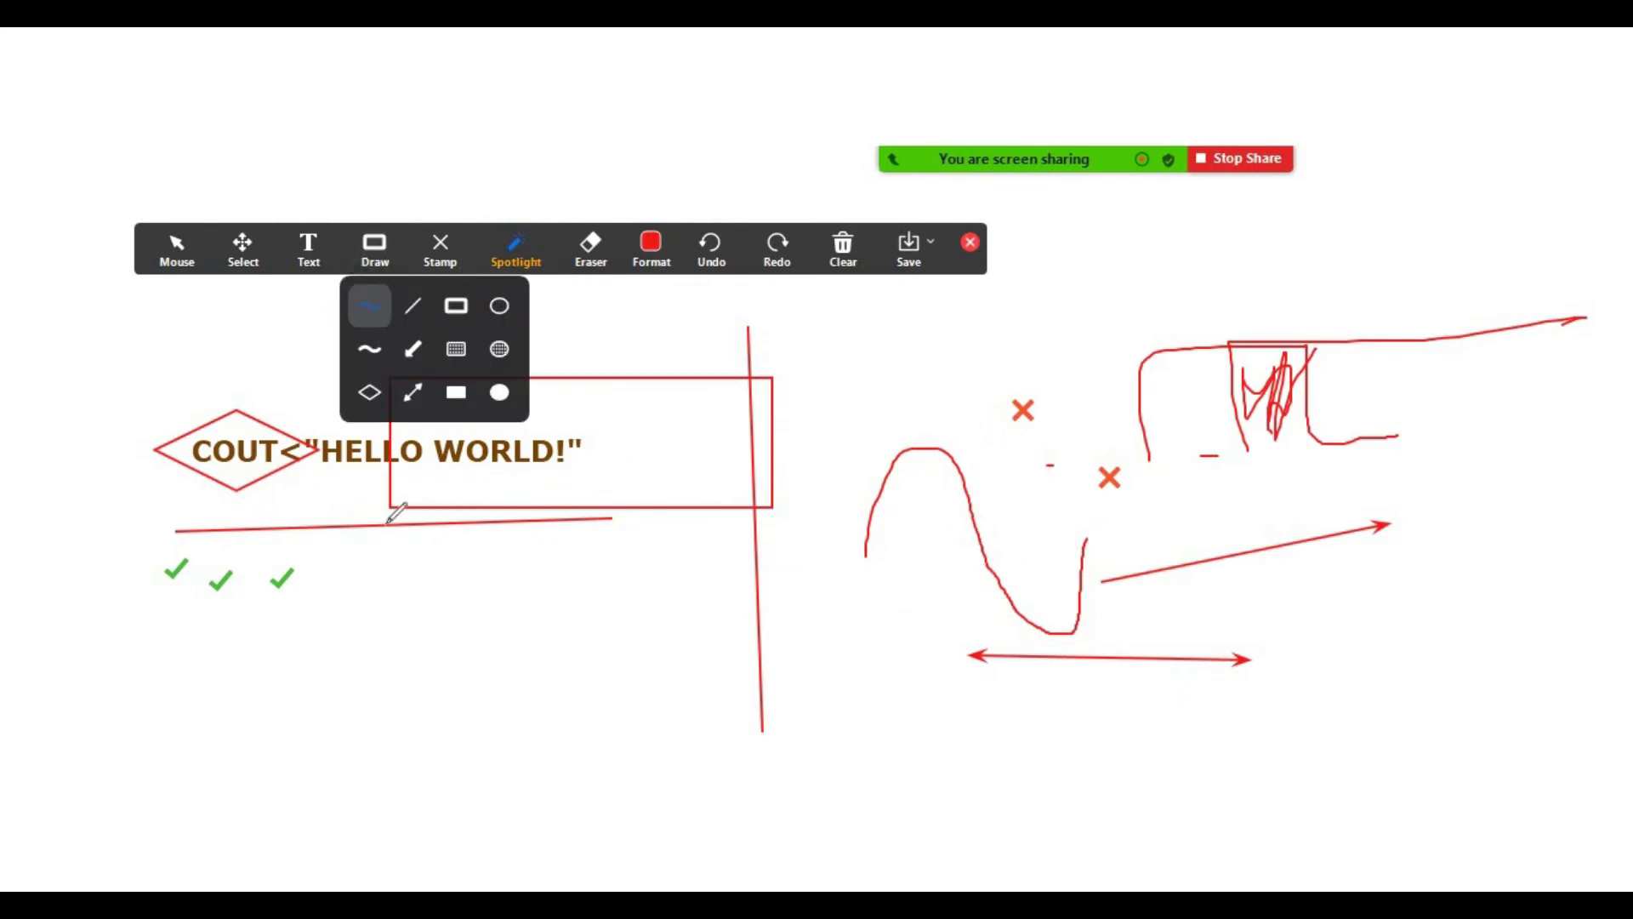
{"action": "mouse_move", "coordinate": [366, 647]}
{"action": "left_mouse_down"}
{"action": "mouse_move", "coordinate": [546, 633]}
{"action": "mouse_move", "coordinate": [984, 536]}
{"action": "mouse_move", "coordinate": [864, 606]}
{"action": "left_mouse_up"}
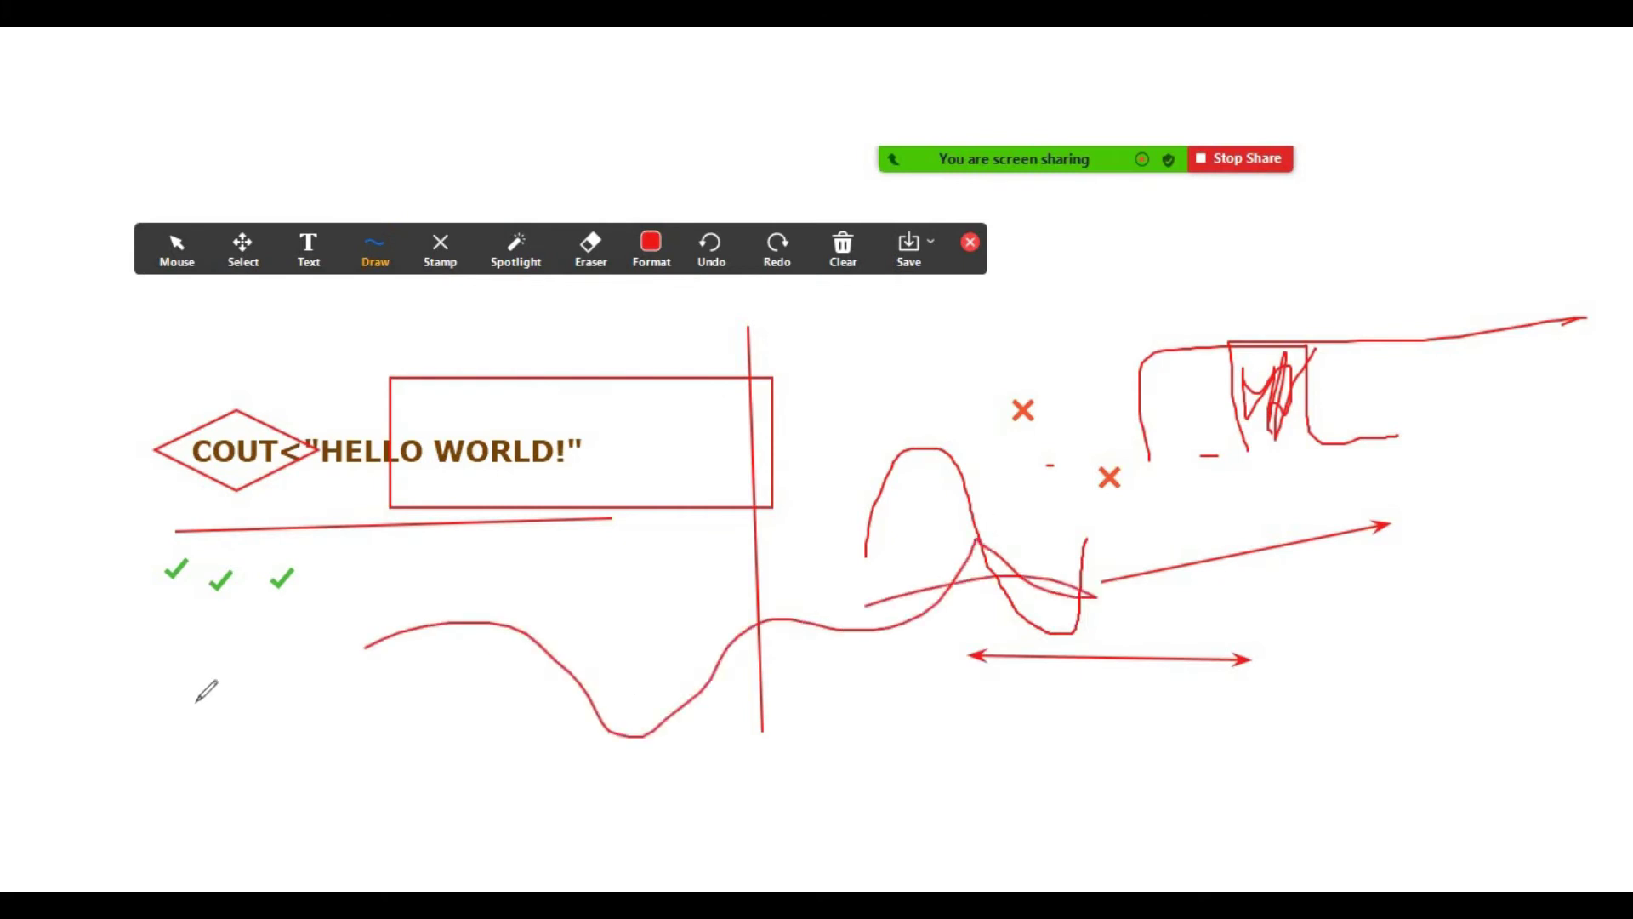
{"action": "left_click_drag", "start_coordinate": [197, 699], "coordinate": [180, 677]}
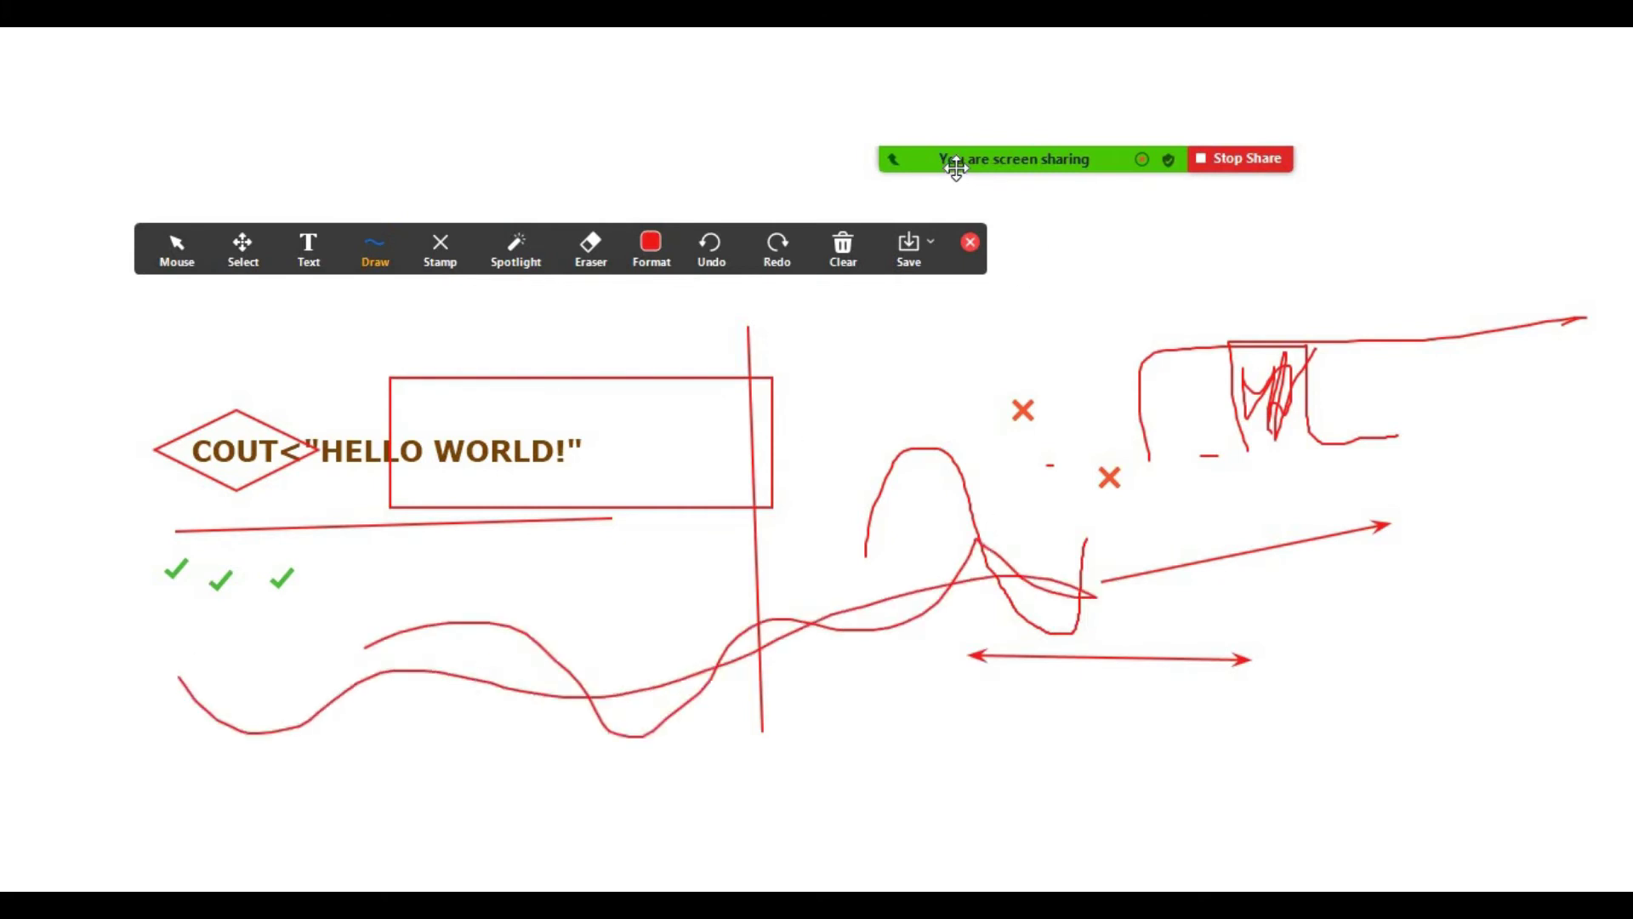
Step: Pause the meeting recording and check which recording options are offered while it is paused
{"action": "mouse_move", "coordinate": [956, 168]}
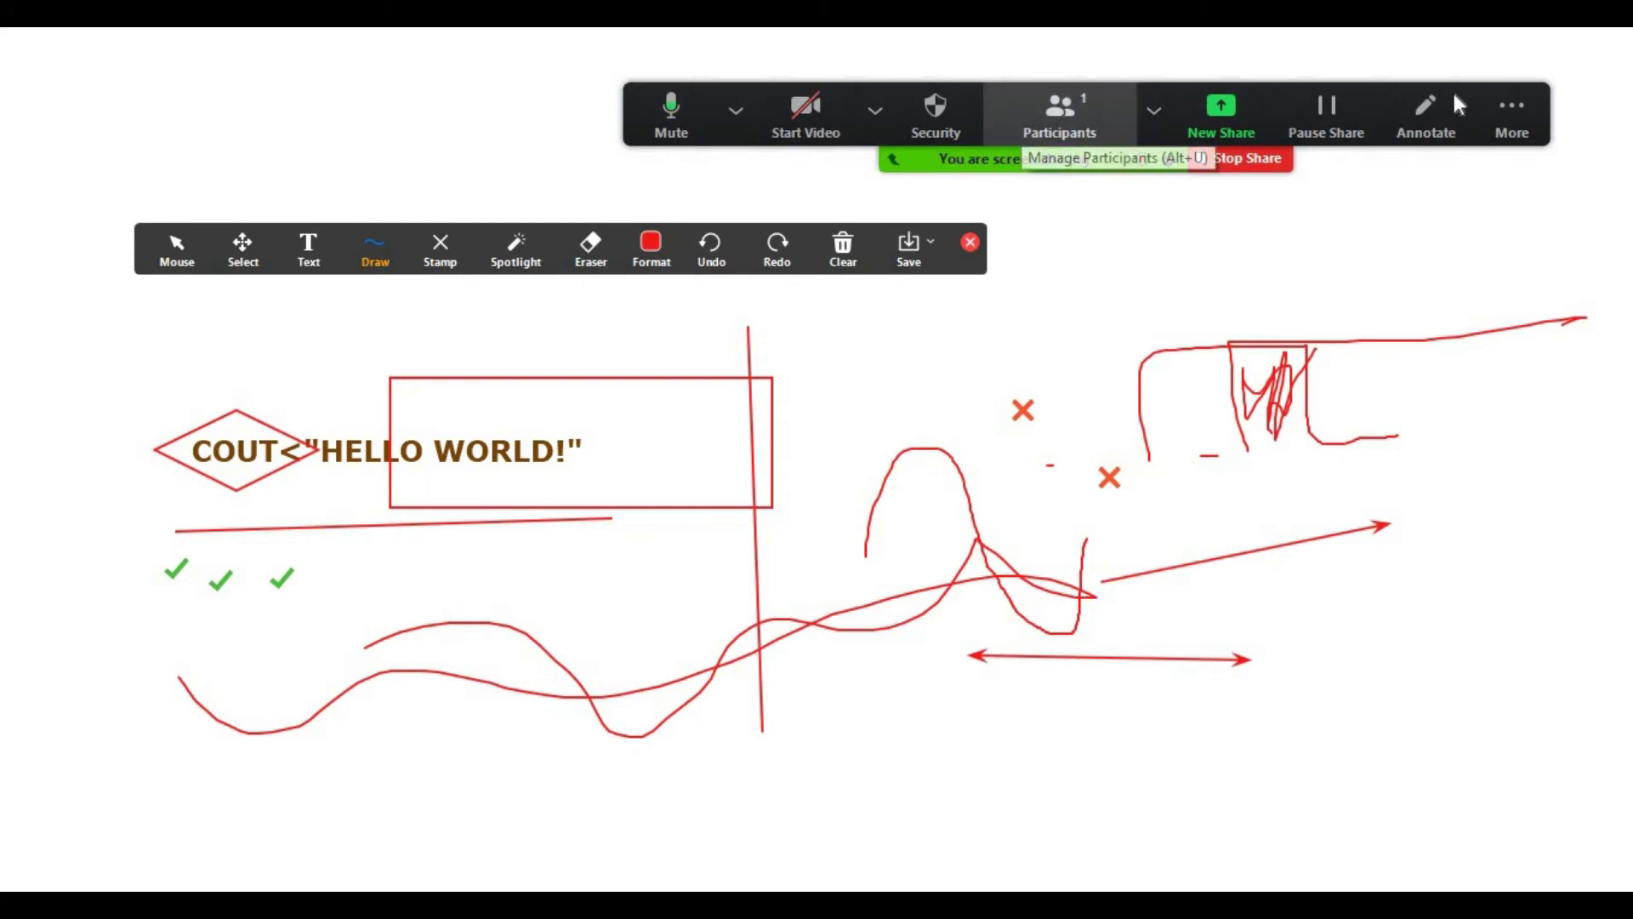
{"action": "left_click", "coordinate": [1516, 108]}
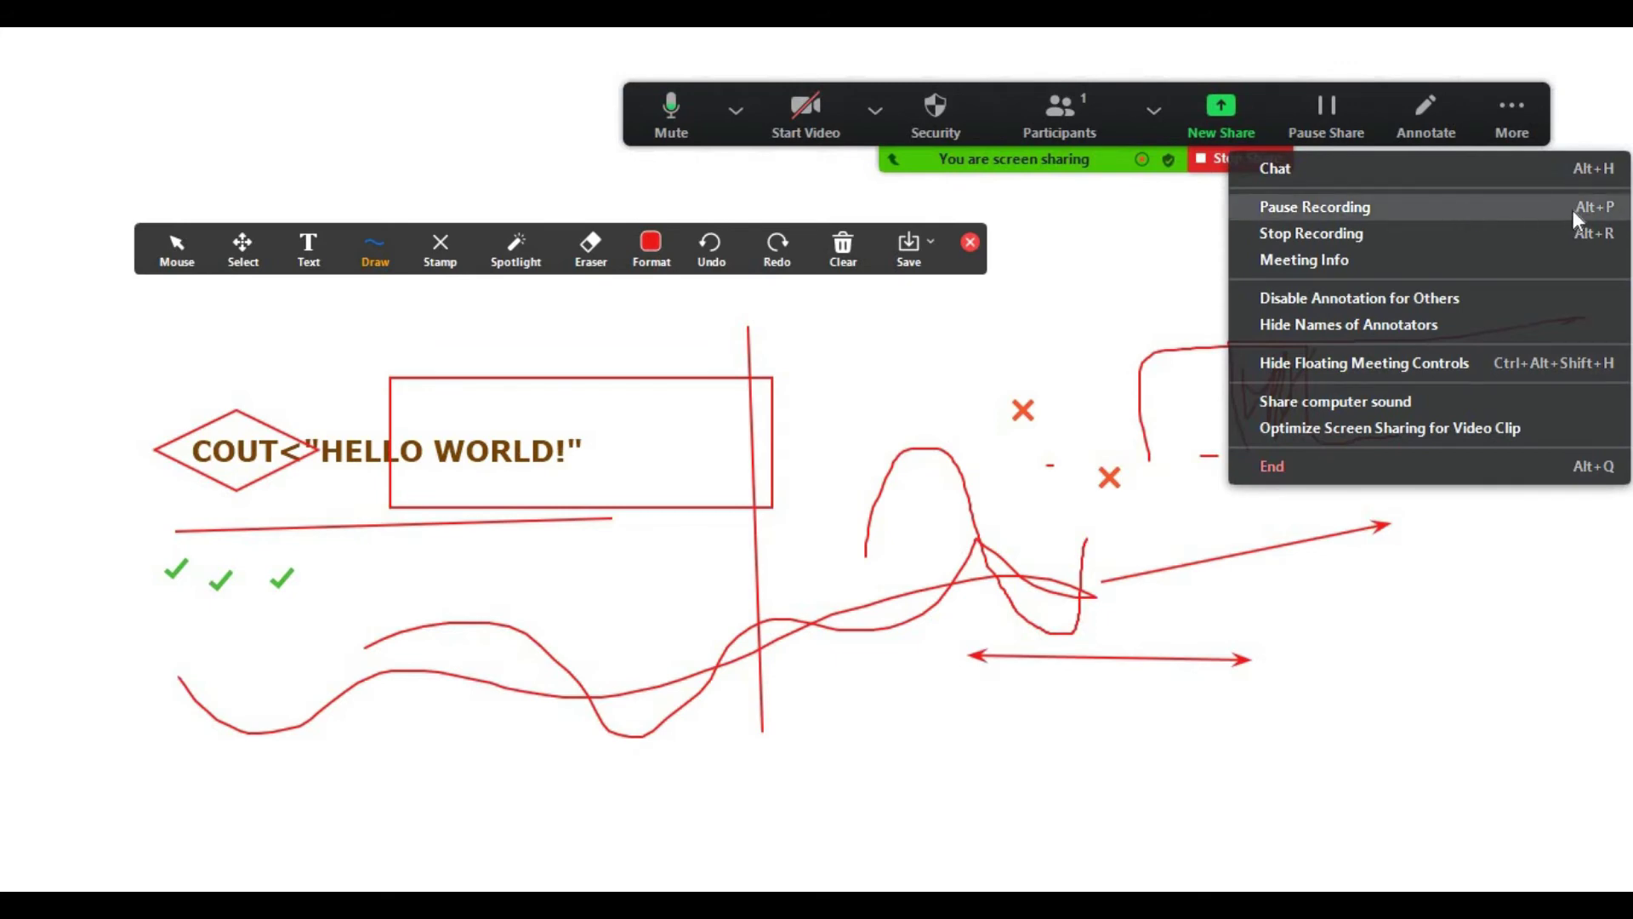
{"action": "left_click", "coordinate": [1550, 213]}
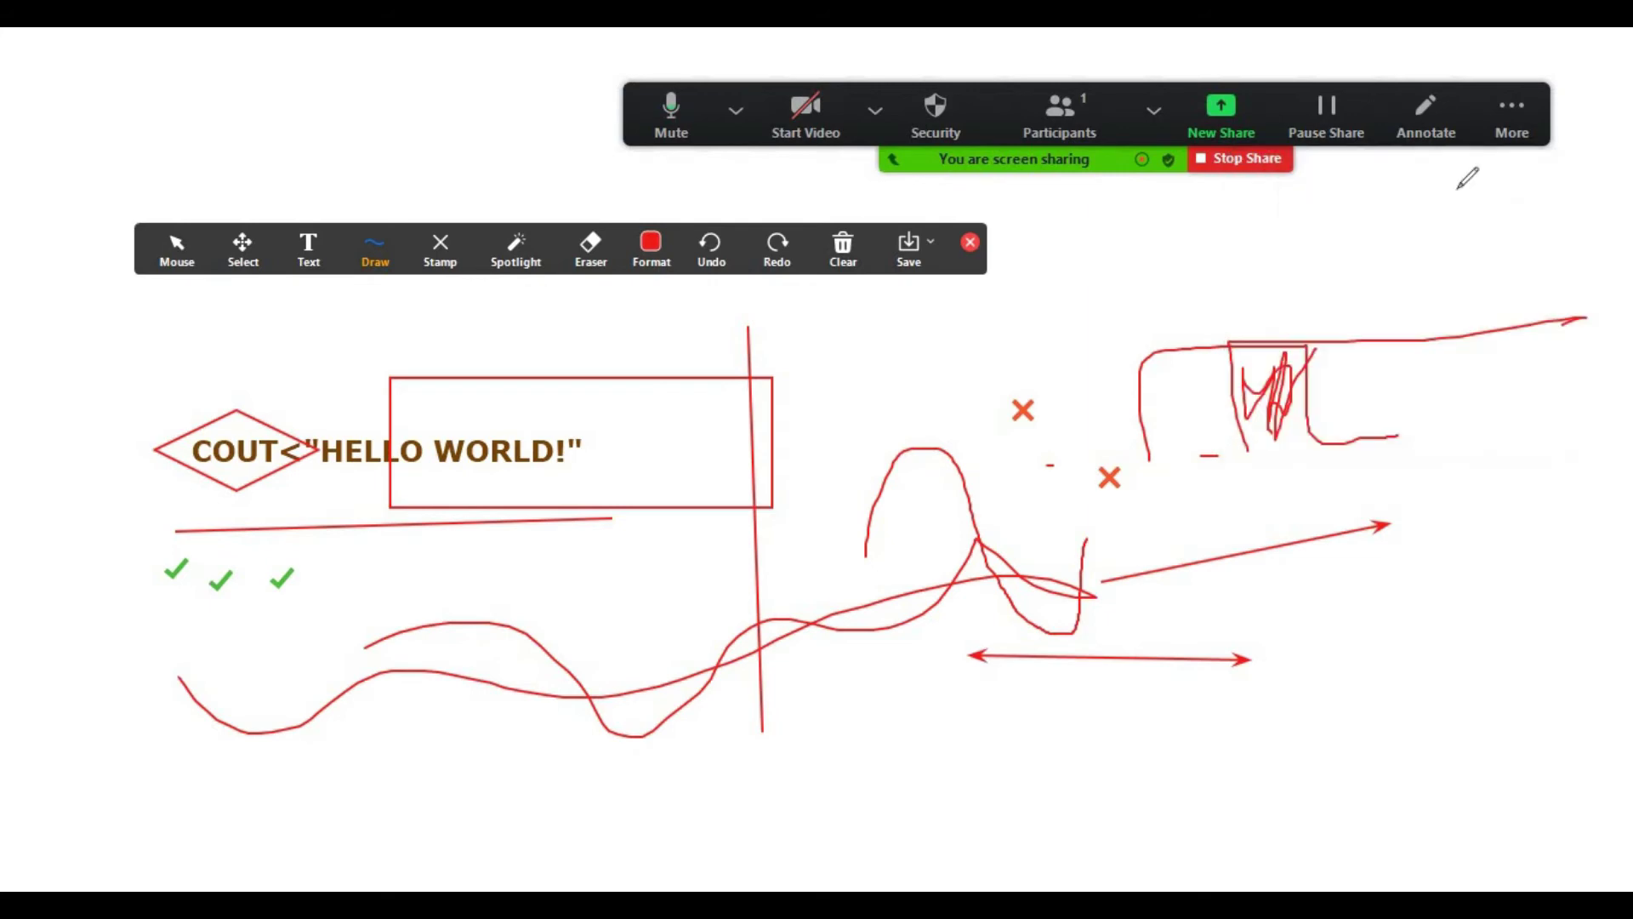
{"action": "left_click", "coordinate": [1482, 106]}
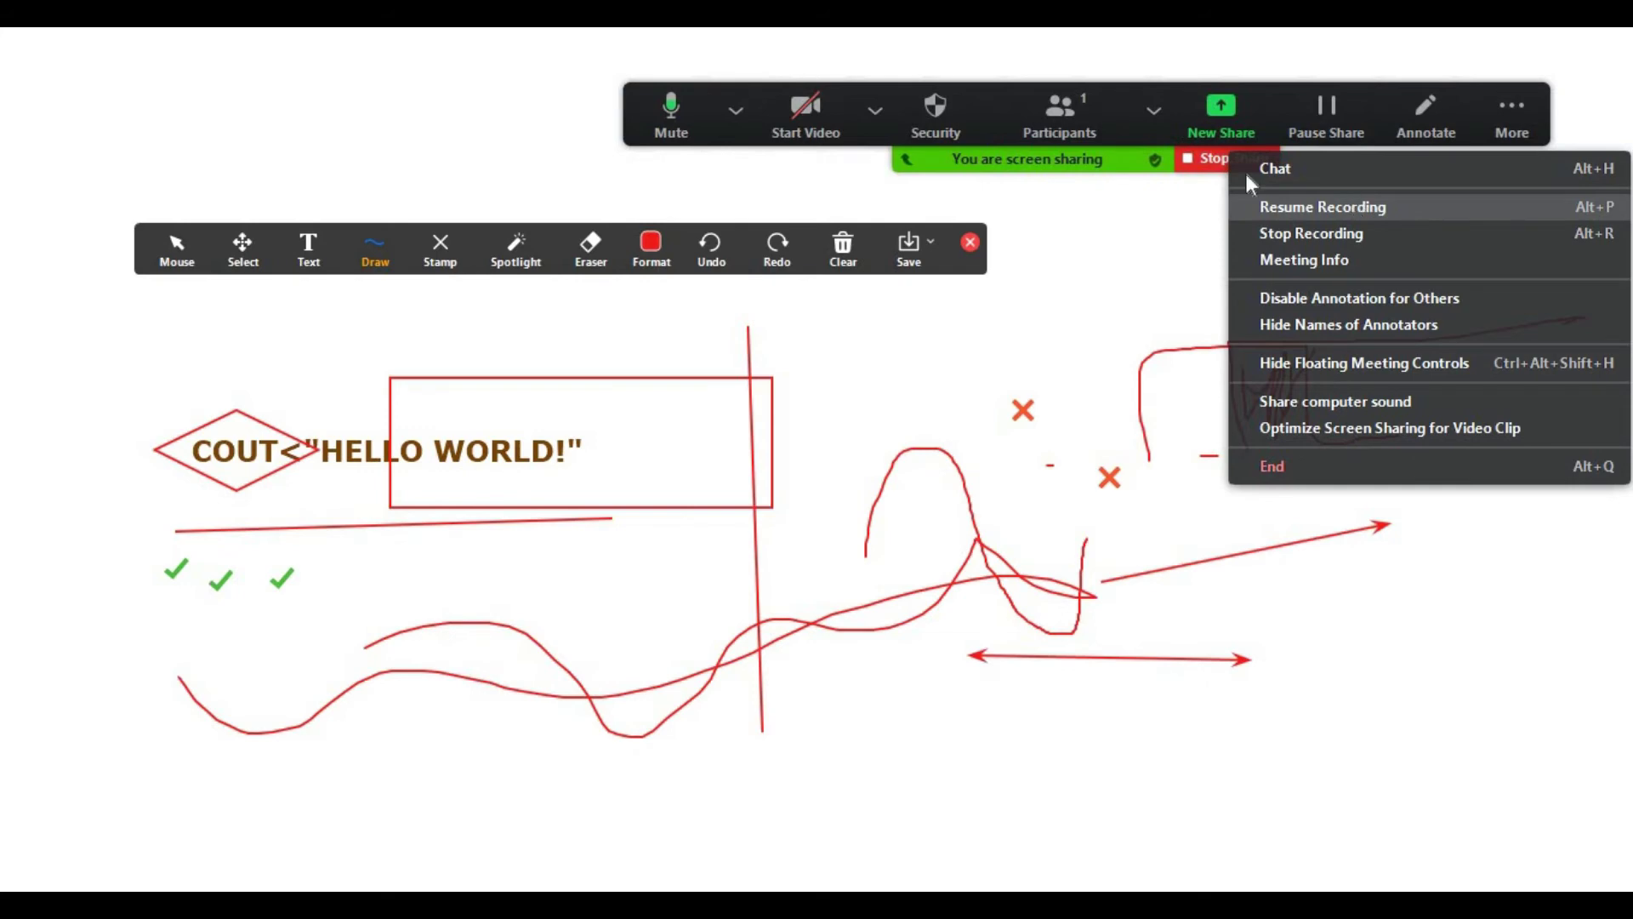
{"action": "left_click", "coordinate": [1140, 148]}
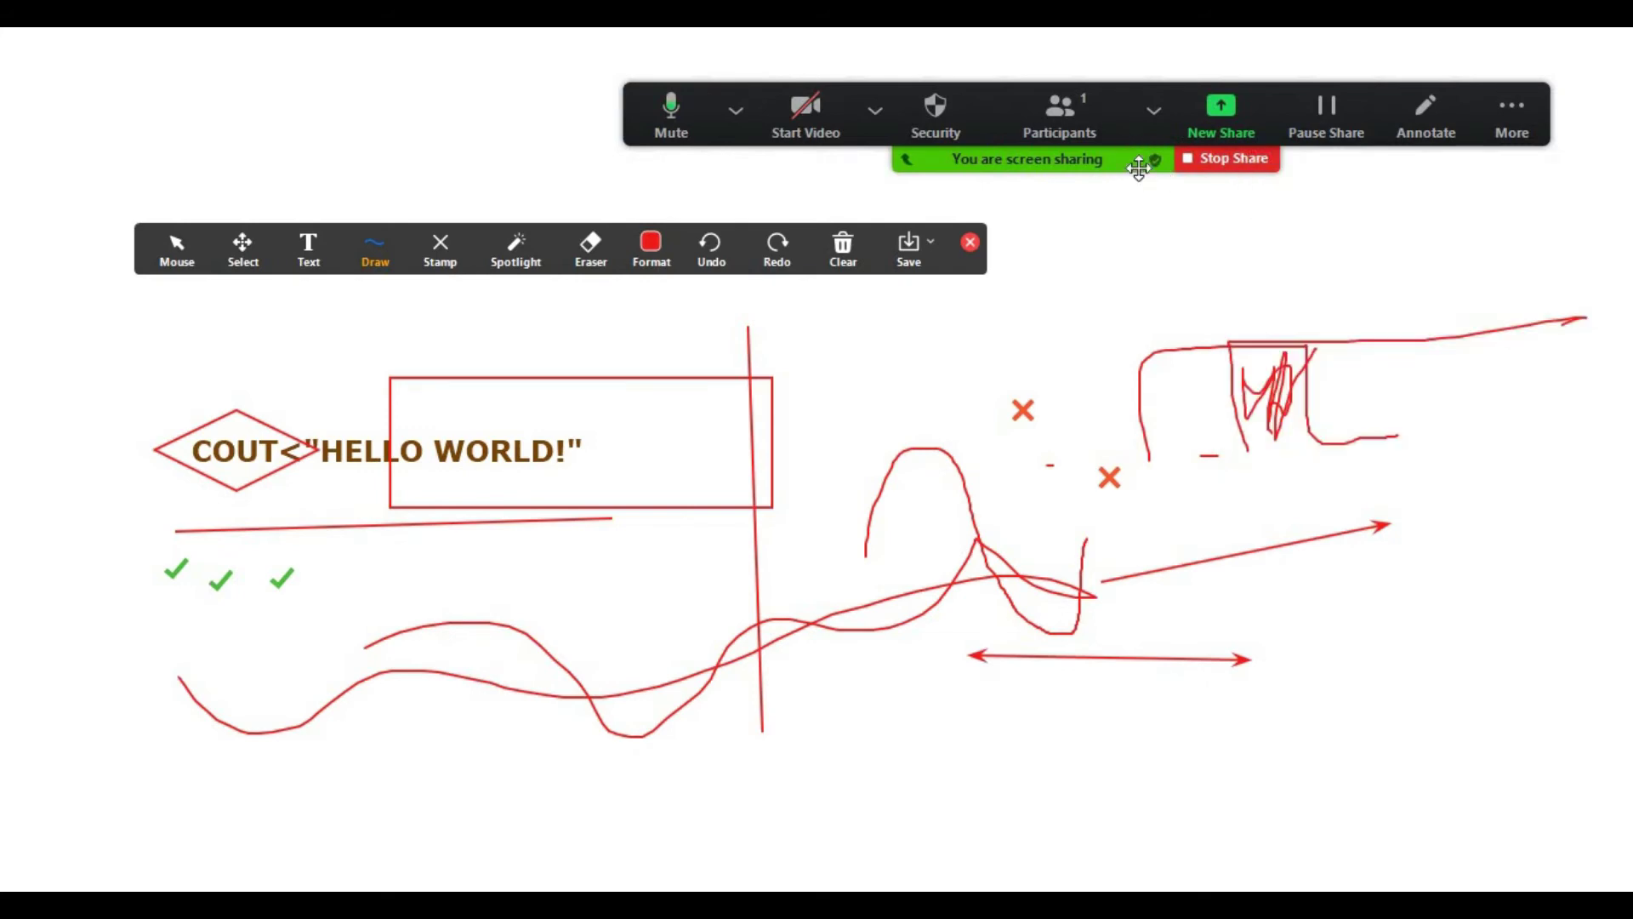
Step: Draw a long arrow sloping down from above the text rectangle to the slanted arrow beside the wave, while the recording is paused
{"action": "left_click", "coordinate": [1512, 110]}
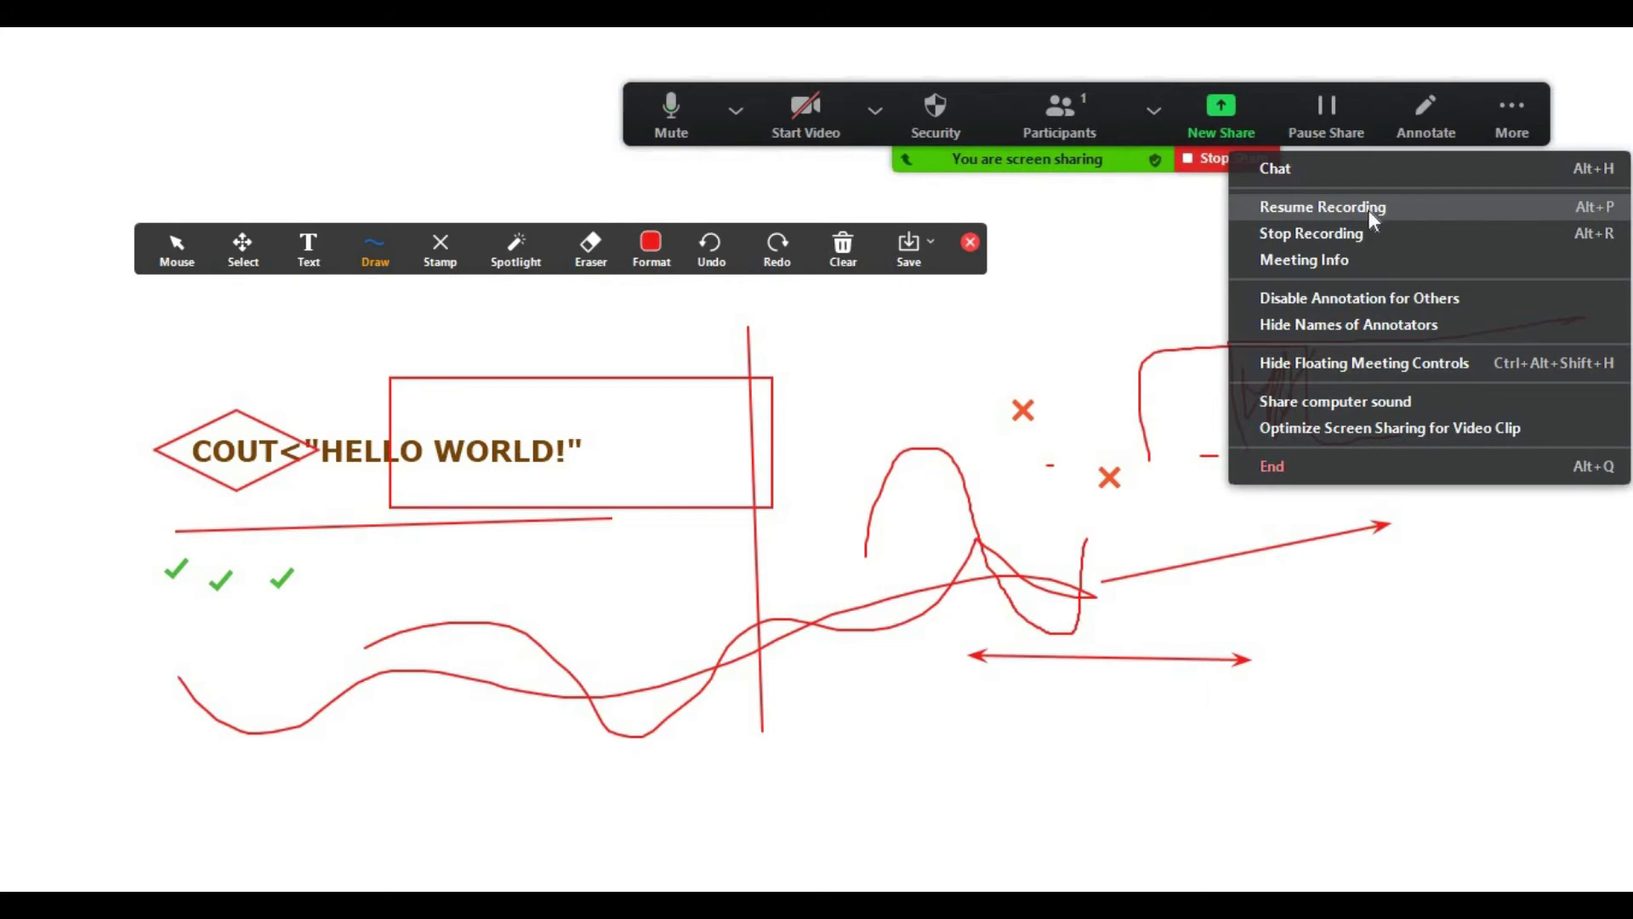
{"action": "left_click", "coordinate": [515, 257]}
{"action": "left_click", "coordinate": [443, 263]}
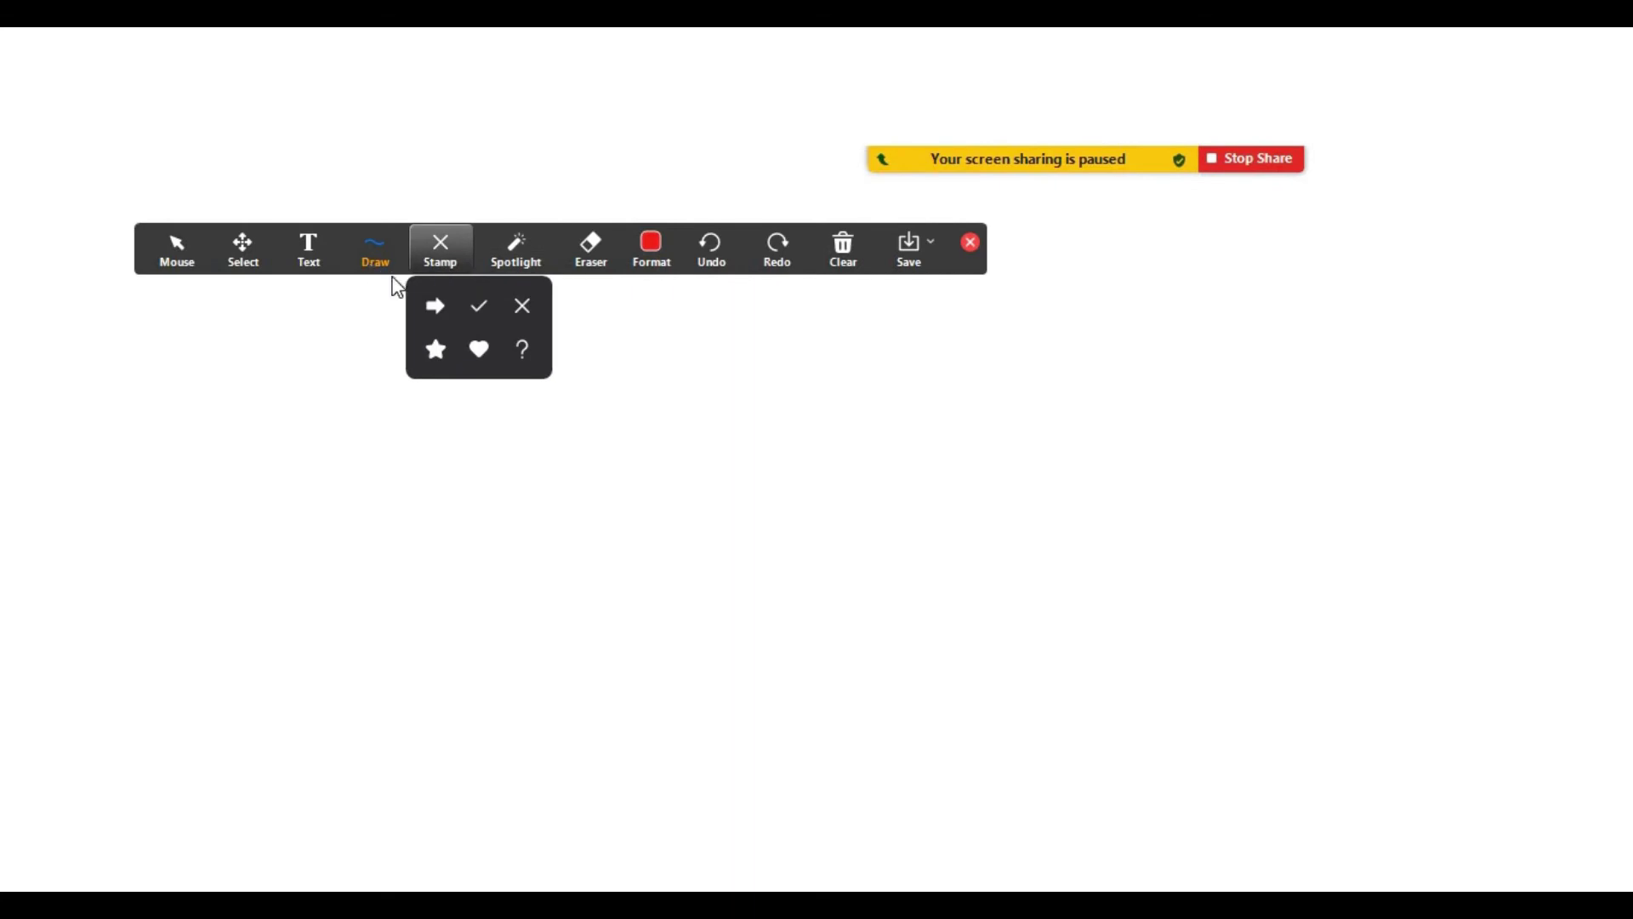
{"action": "left_click", "coordinate": [366, 260]}
{"action": "left_click", "coordinate": [413, 347]}
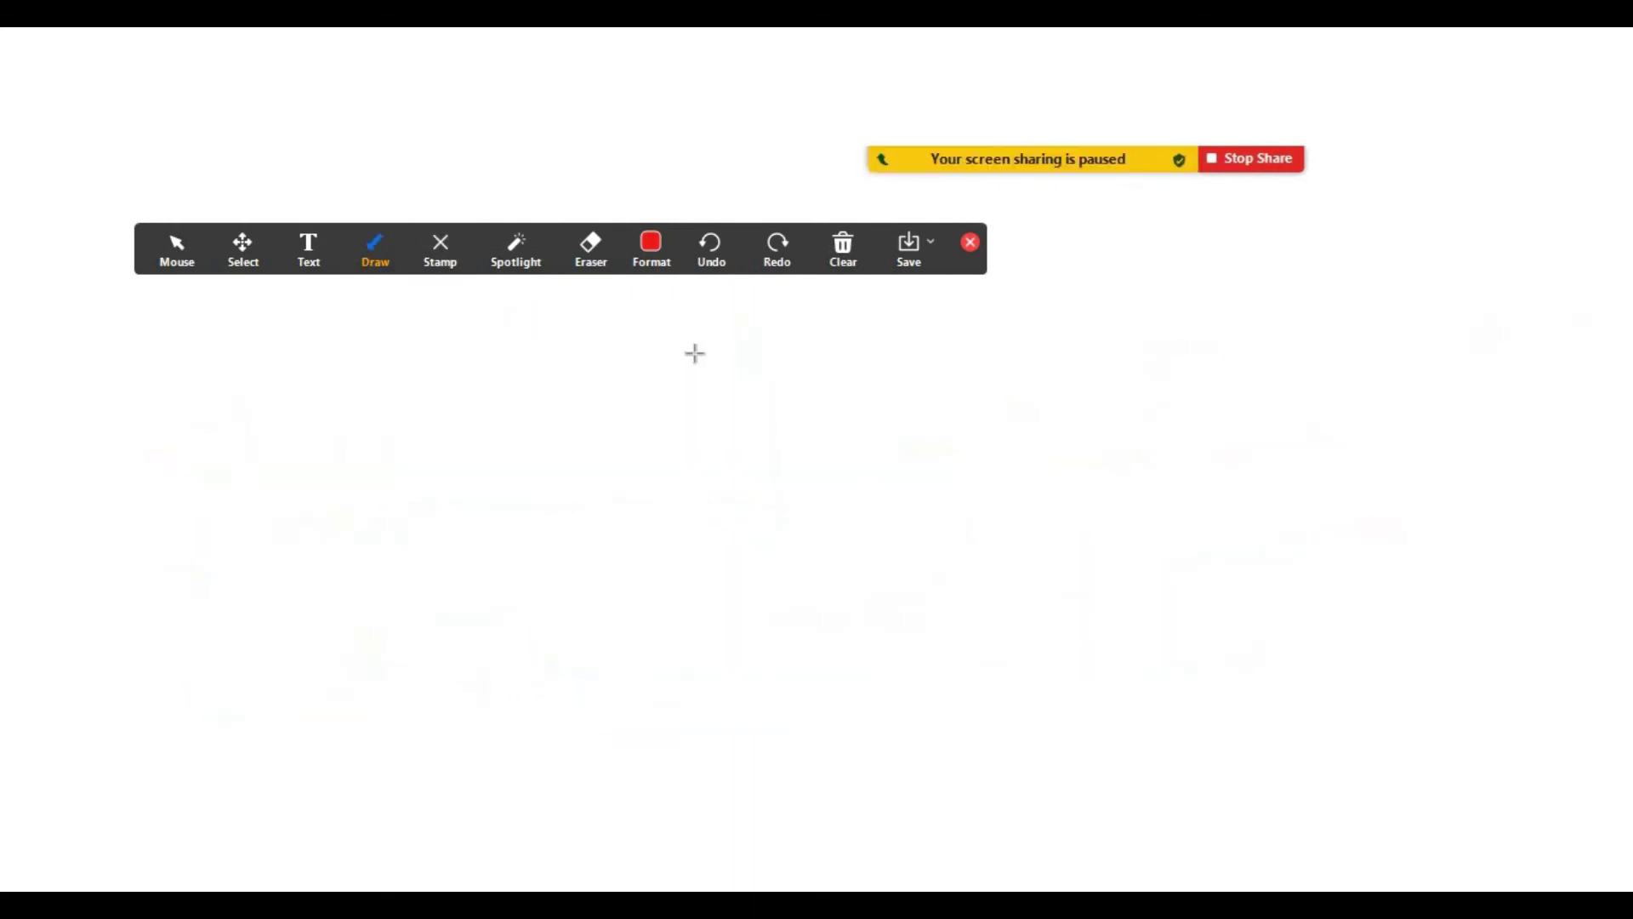
{"action": "left_click_drag", "start_coordinate": [694, 352], "coordinate": [1276, 551]}
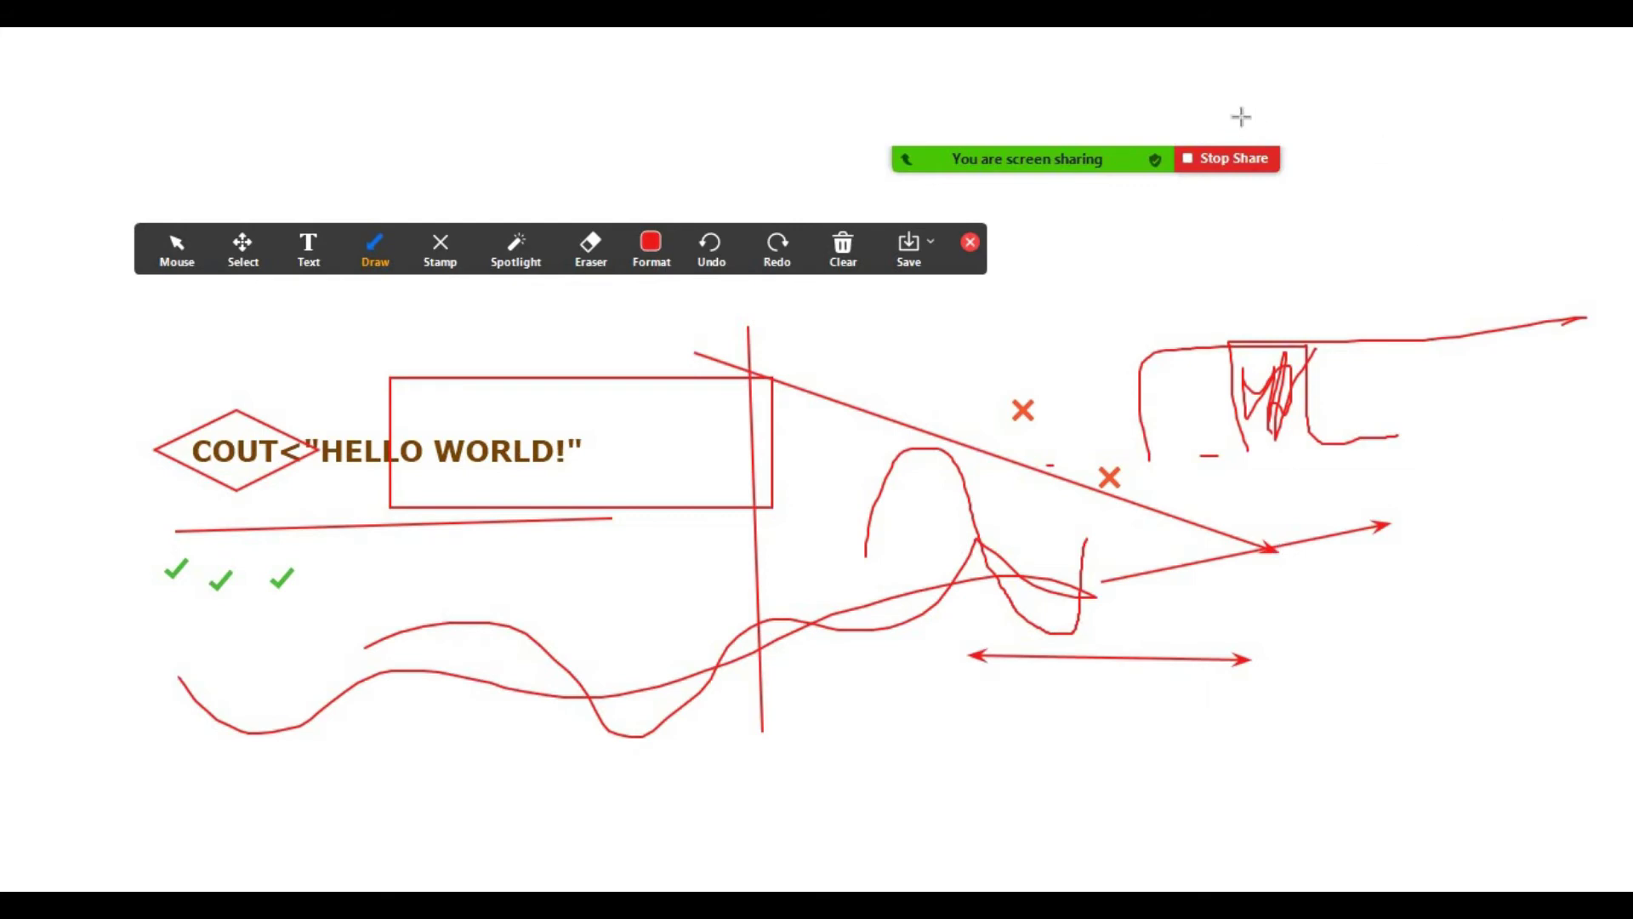
Step: Resume the recording and place three green check-mark stamps above the wavy lines, below the rectangle
{"action": "left_click", "coordinate": [1503, 109]}
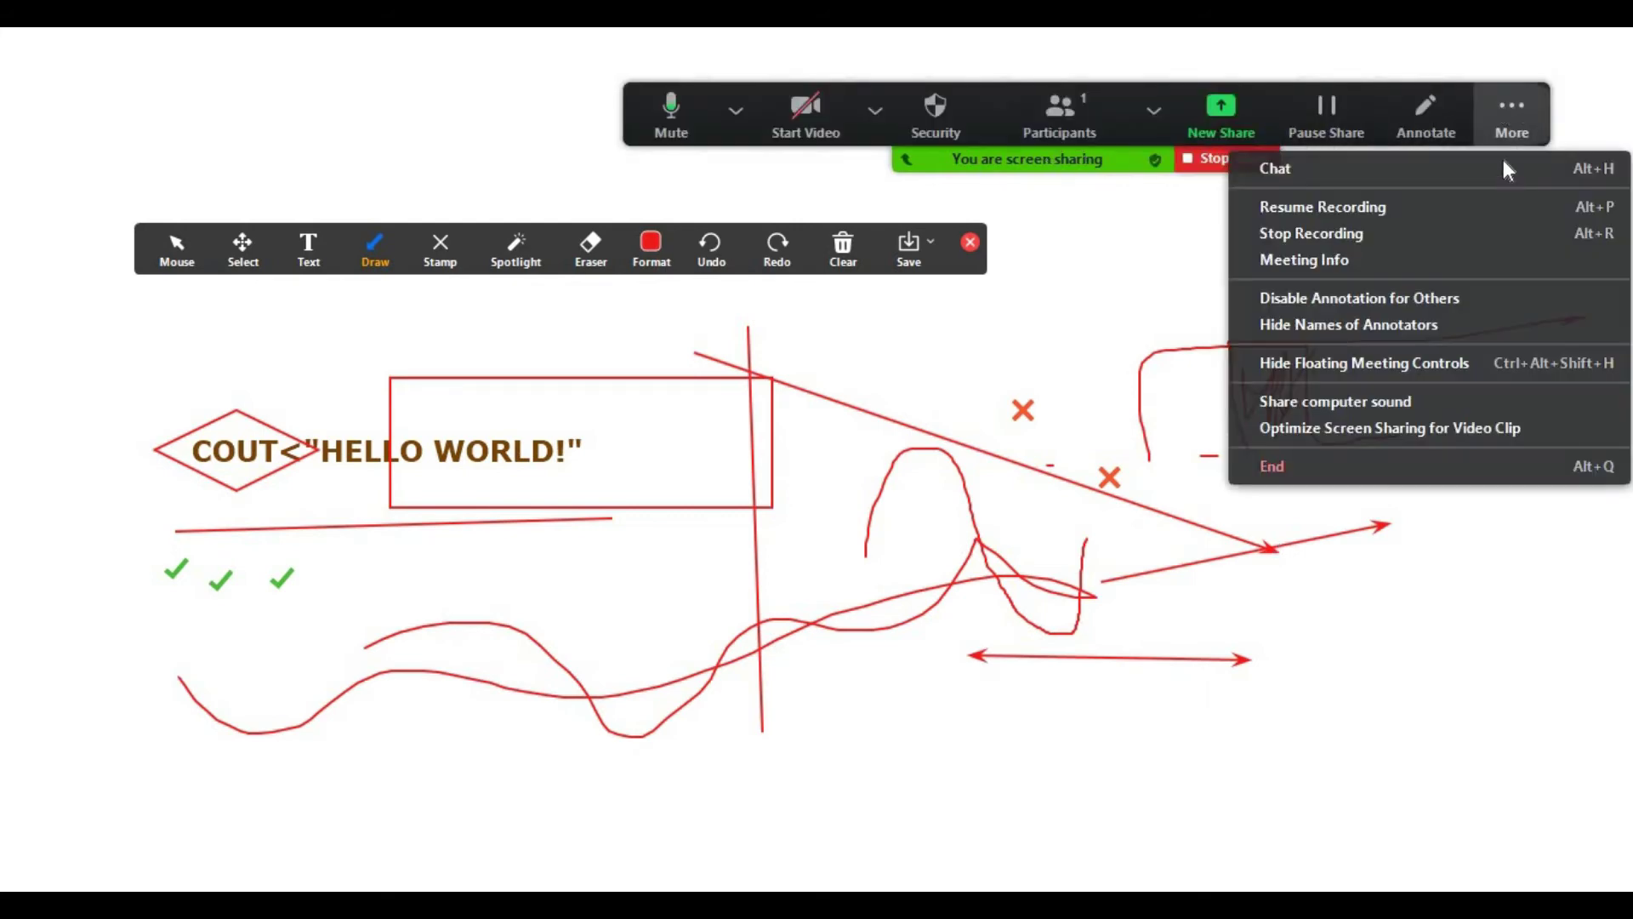
{"action": "left_click", "coordinate": [1488, 208]}
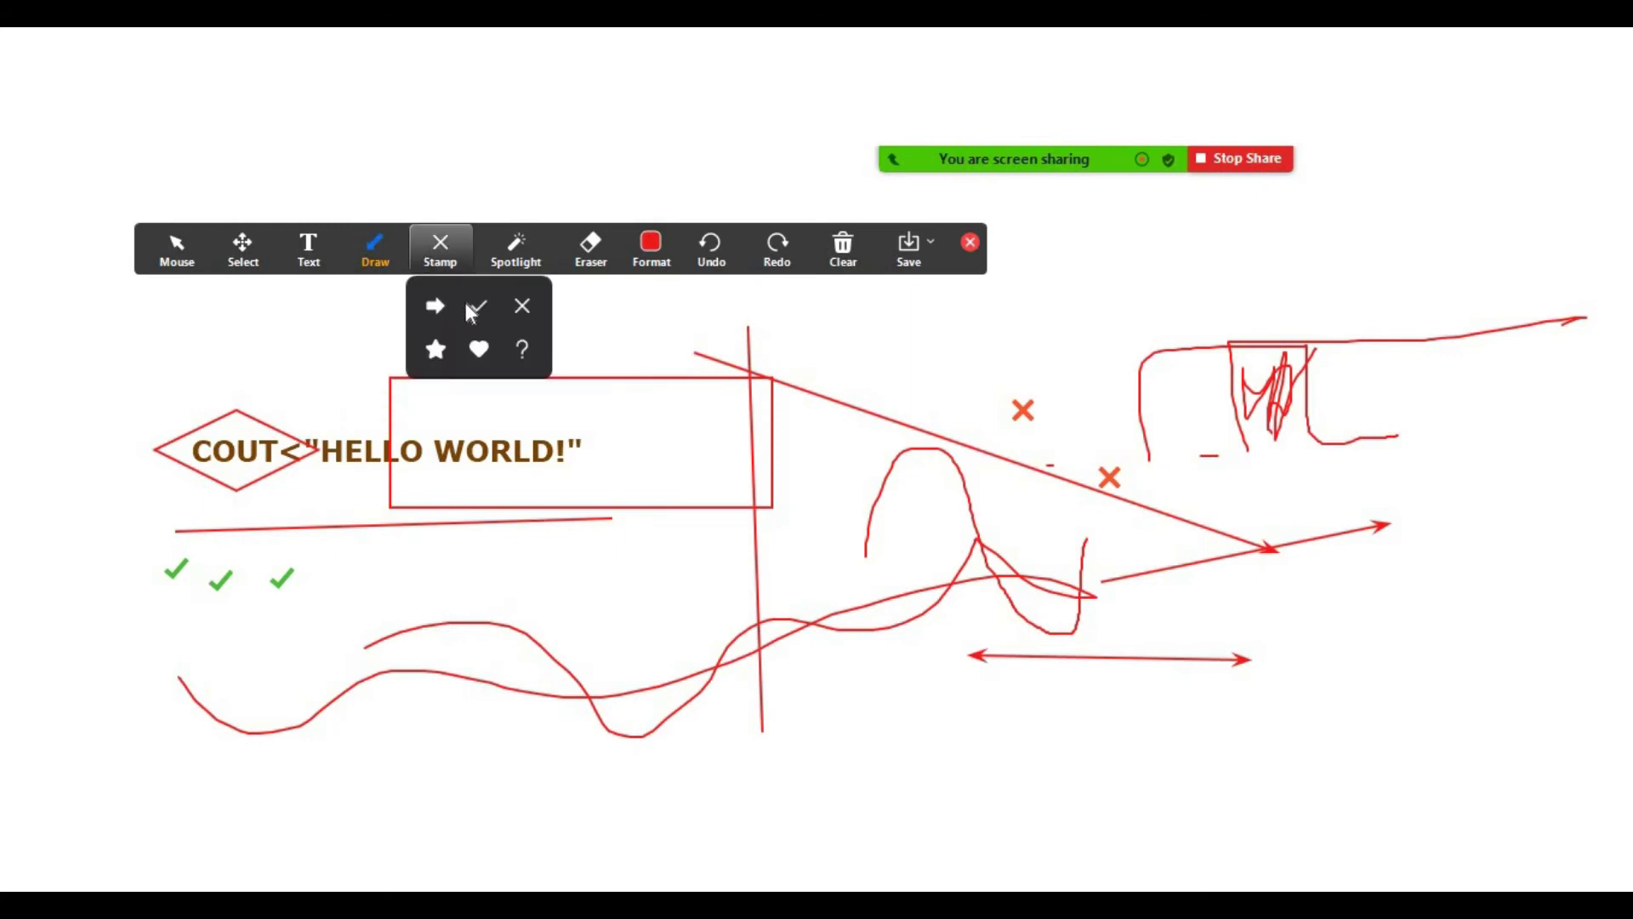
{"action": "left_click", "coordinate": [568, 616]}
{"action": "left_click", "coordinate": [667, 604]}
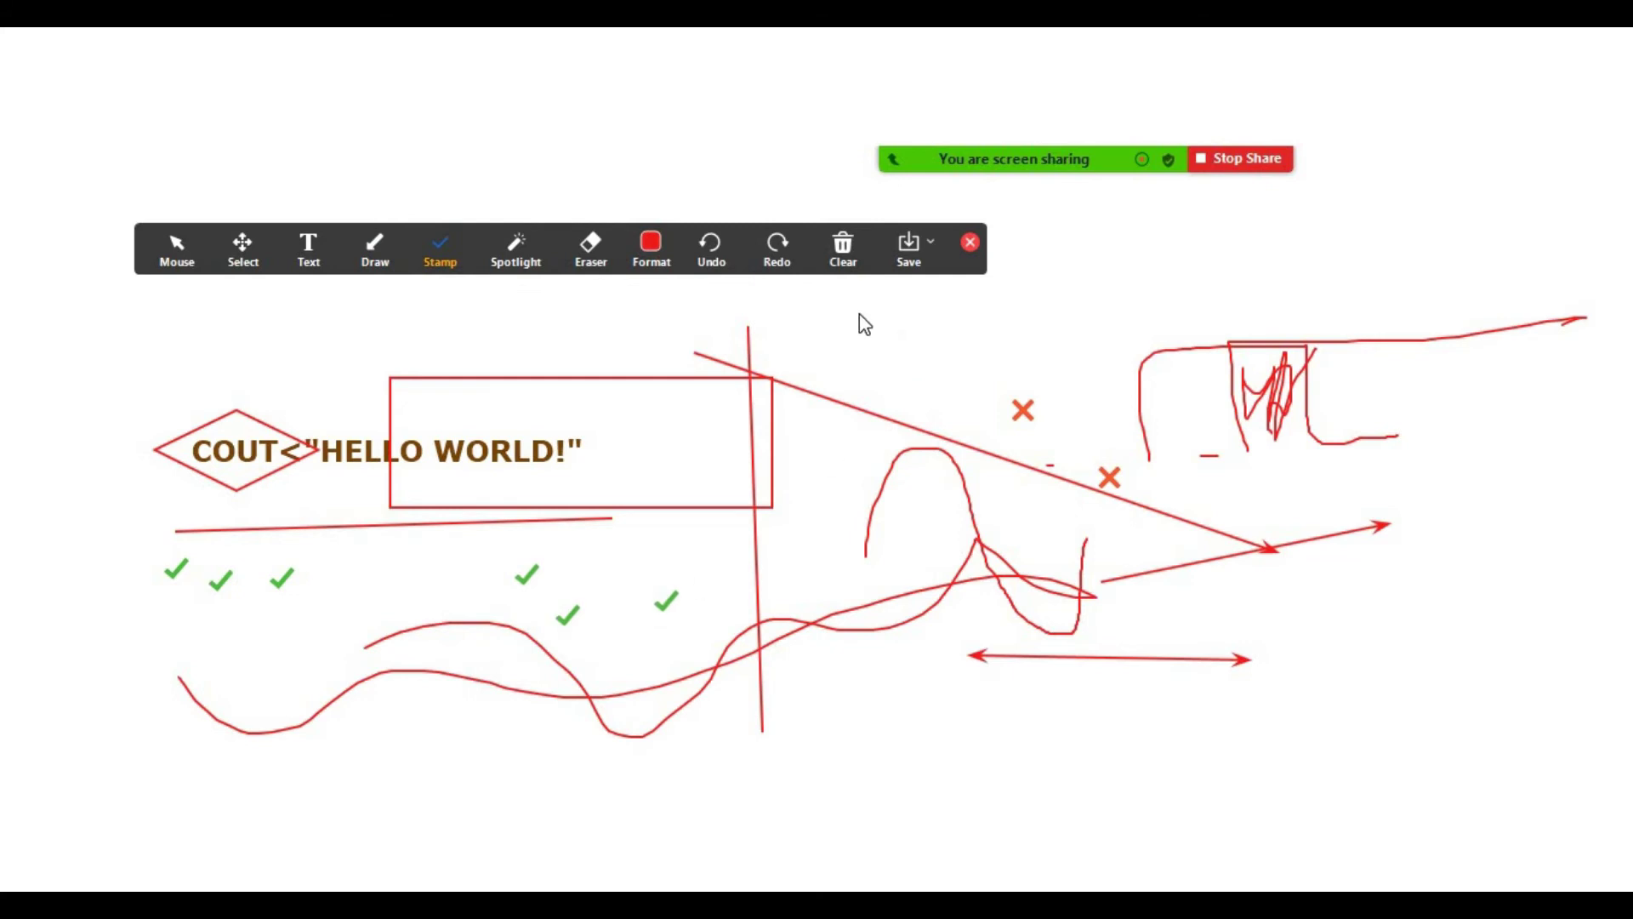
Step: Add the text "HELLO" above the COUT line on the whiteboard
{"action": "left_click", "coordinate": [309, 248]}
{"action": "left_click", "coordinate": [264, 320]}
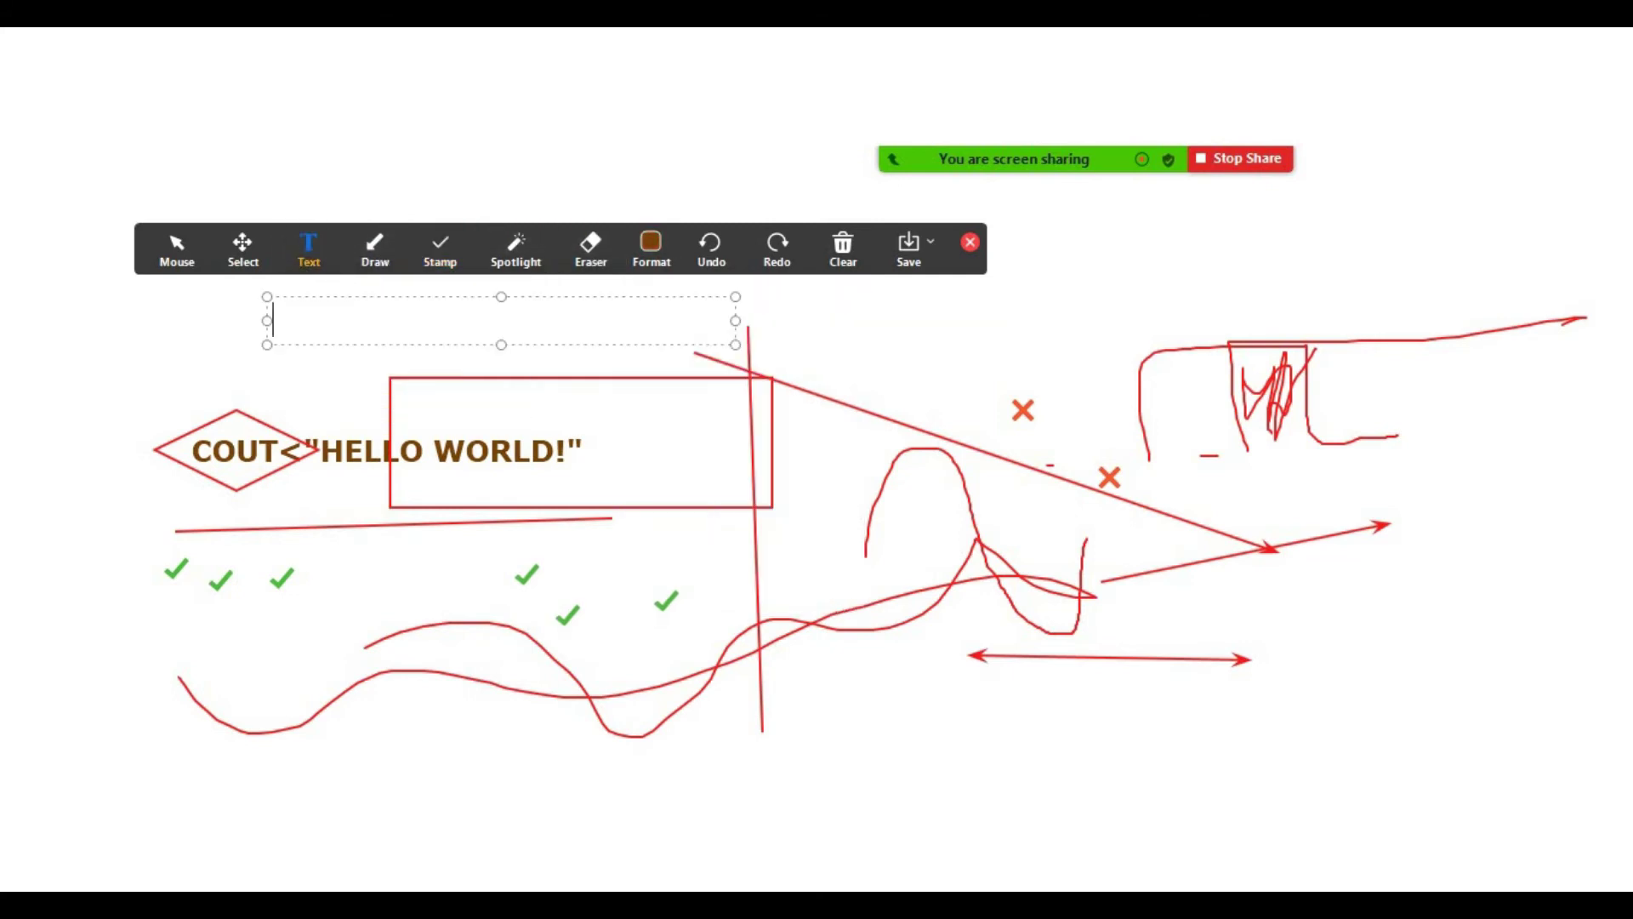
{"action": "type", "text": "HELLO"}
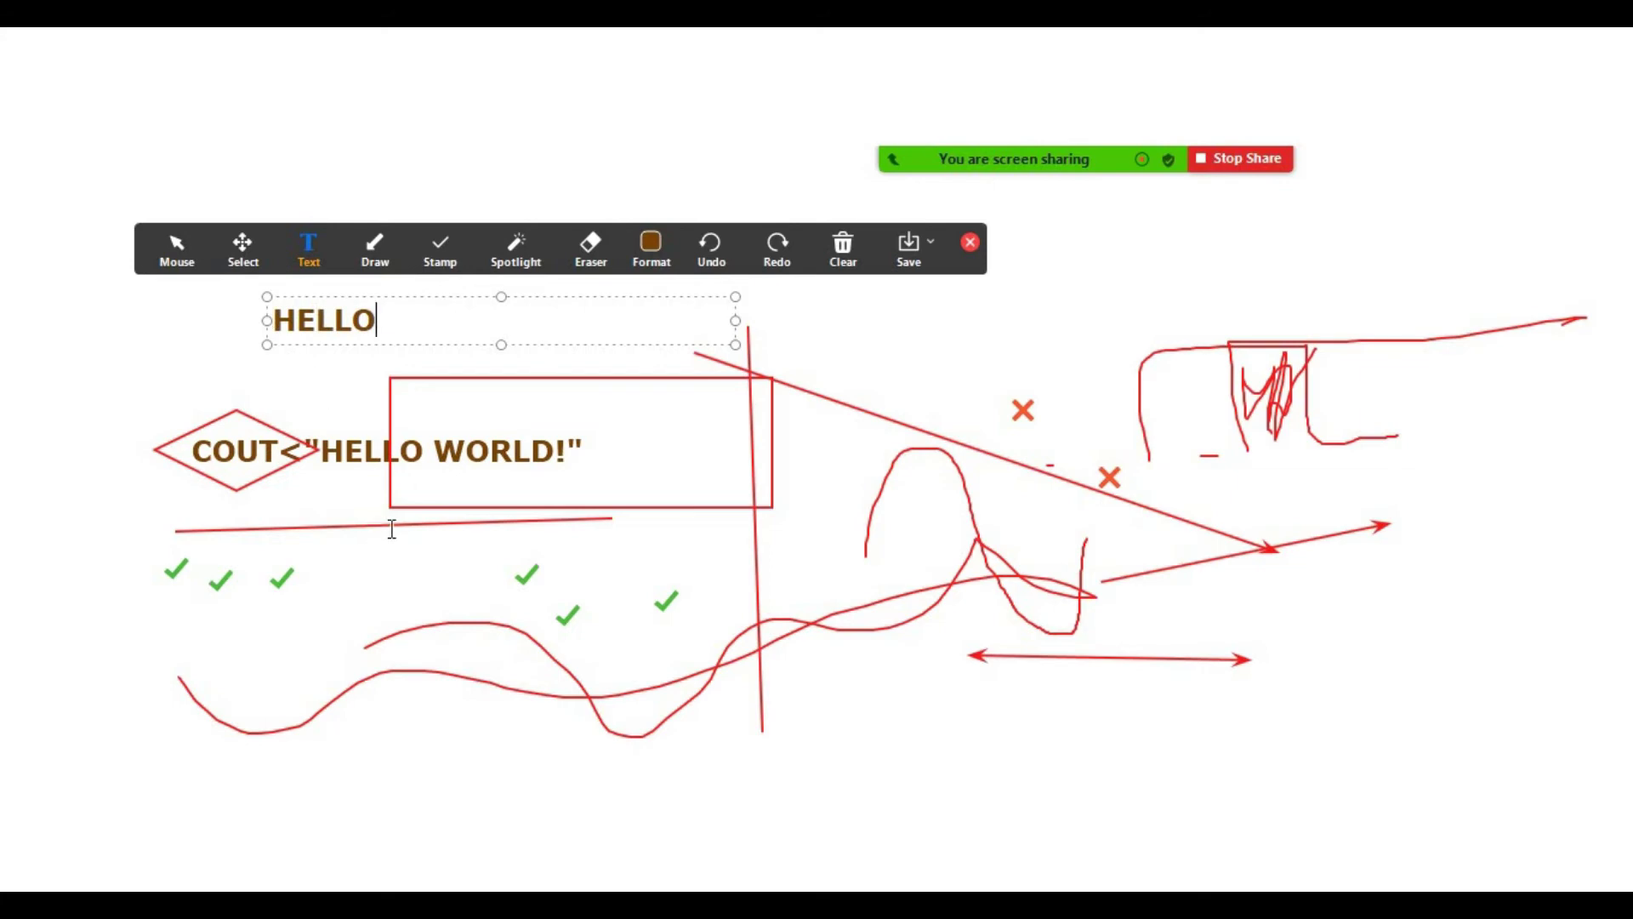
Step: Stop the current recording and start a new one while still sharing the whiteboard
{"action": "mouse_move", "coordinate": [1105, 153]}
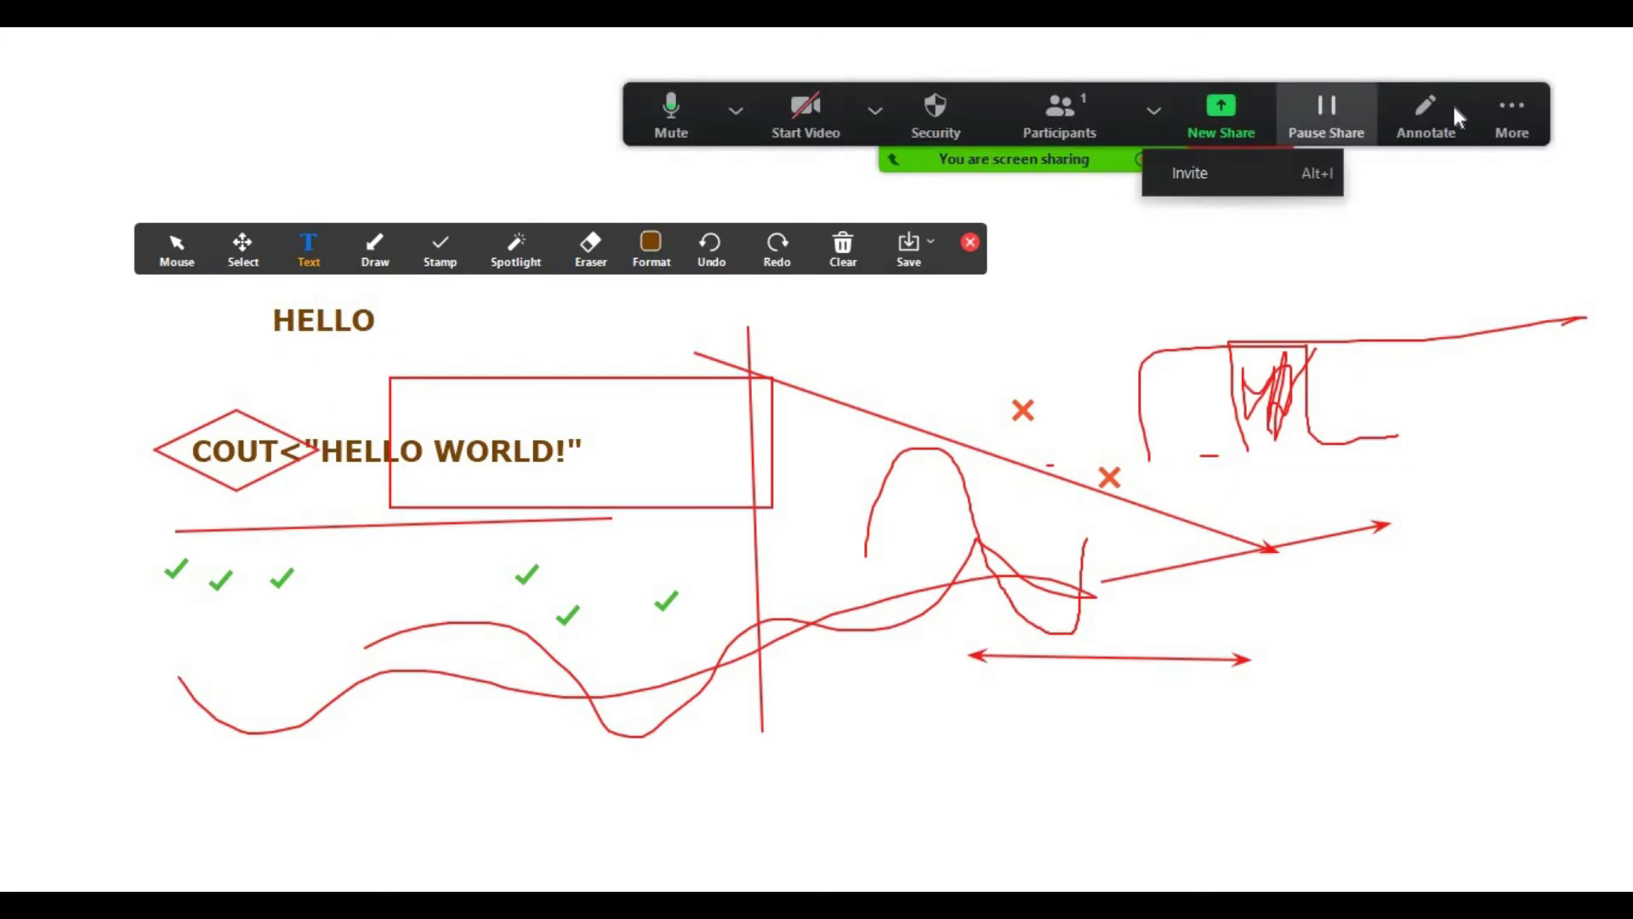
{"action": "left_click", "coordinate": [1510, 116]}
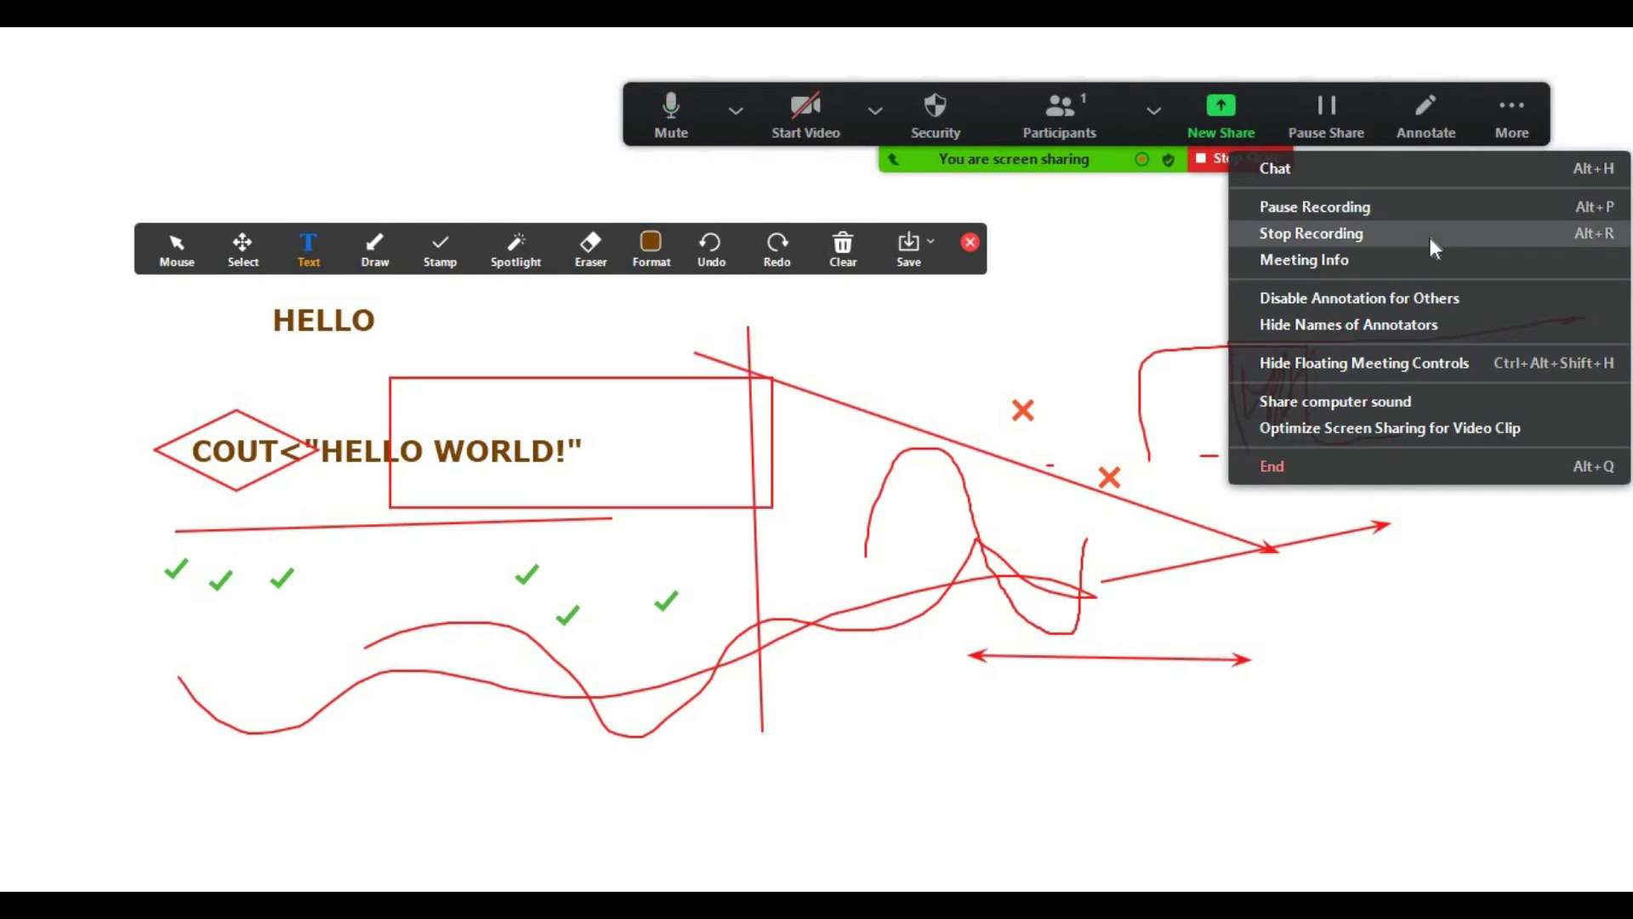
{"action": "left_click", "coordinate": [1432, 244]}
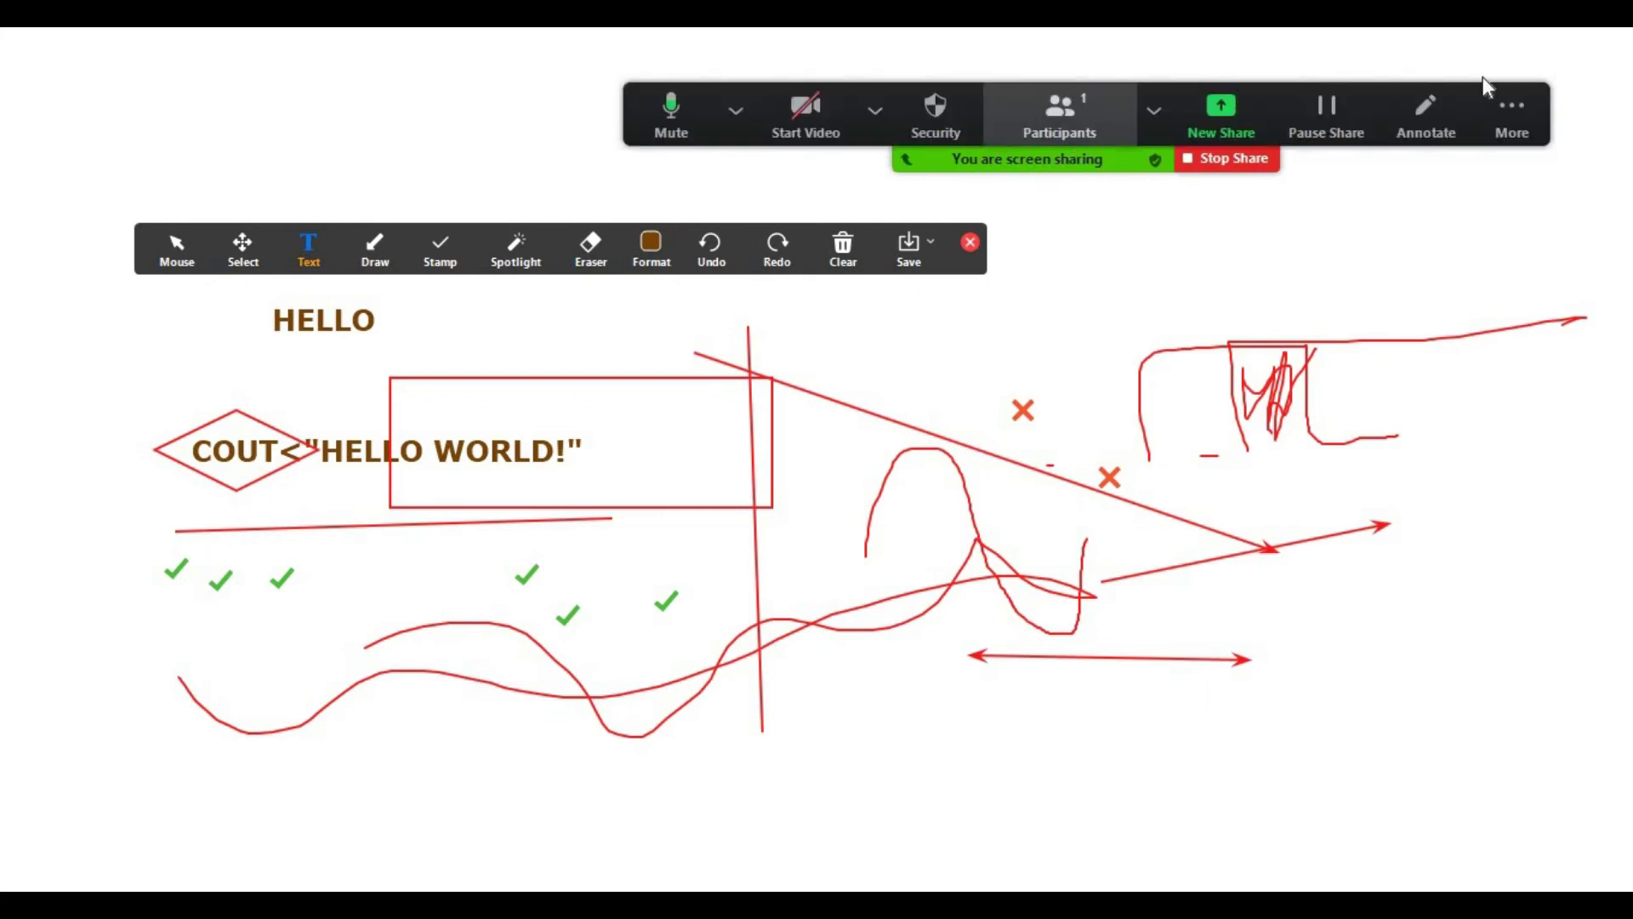
{"action": "left_click", "coordinate": [1490, 98]}
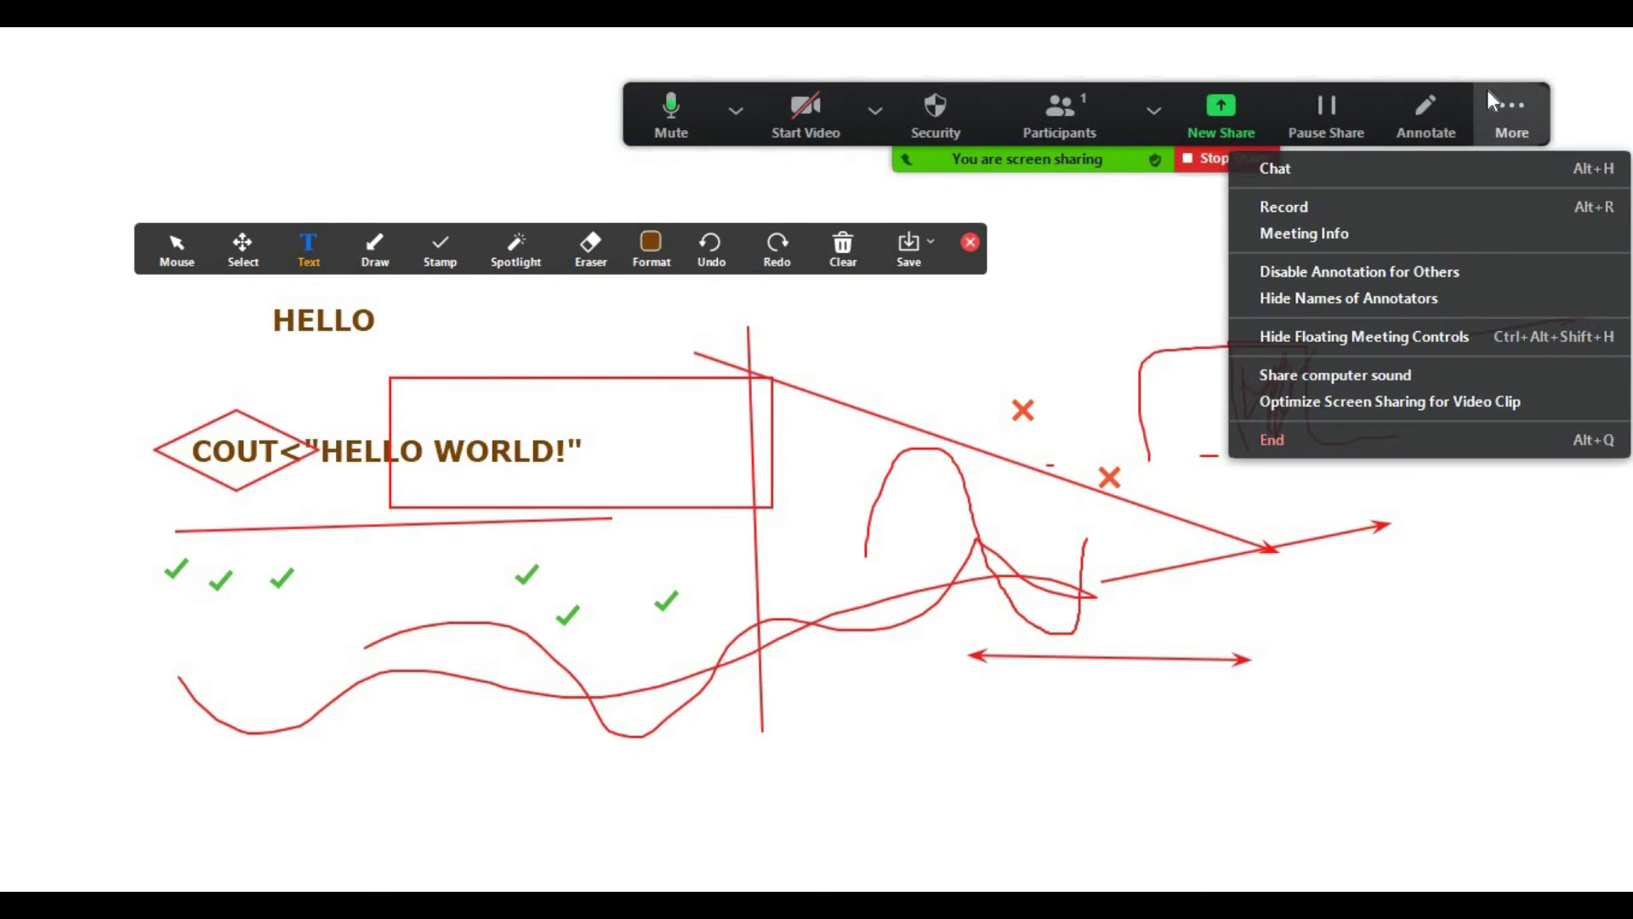
{"action": "left_click", "coordinate": [1416, 201]}
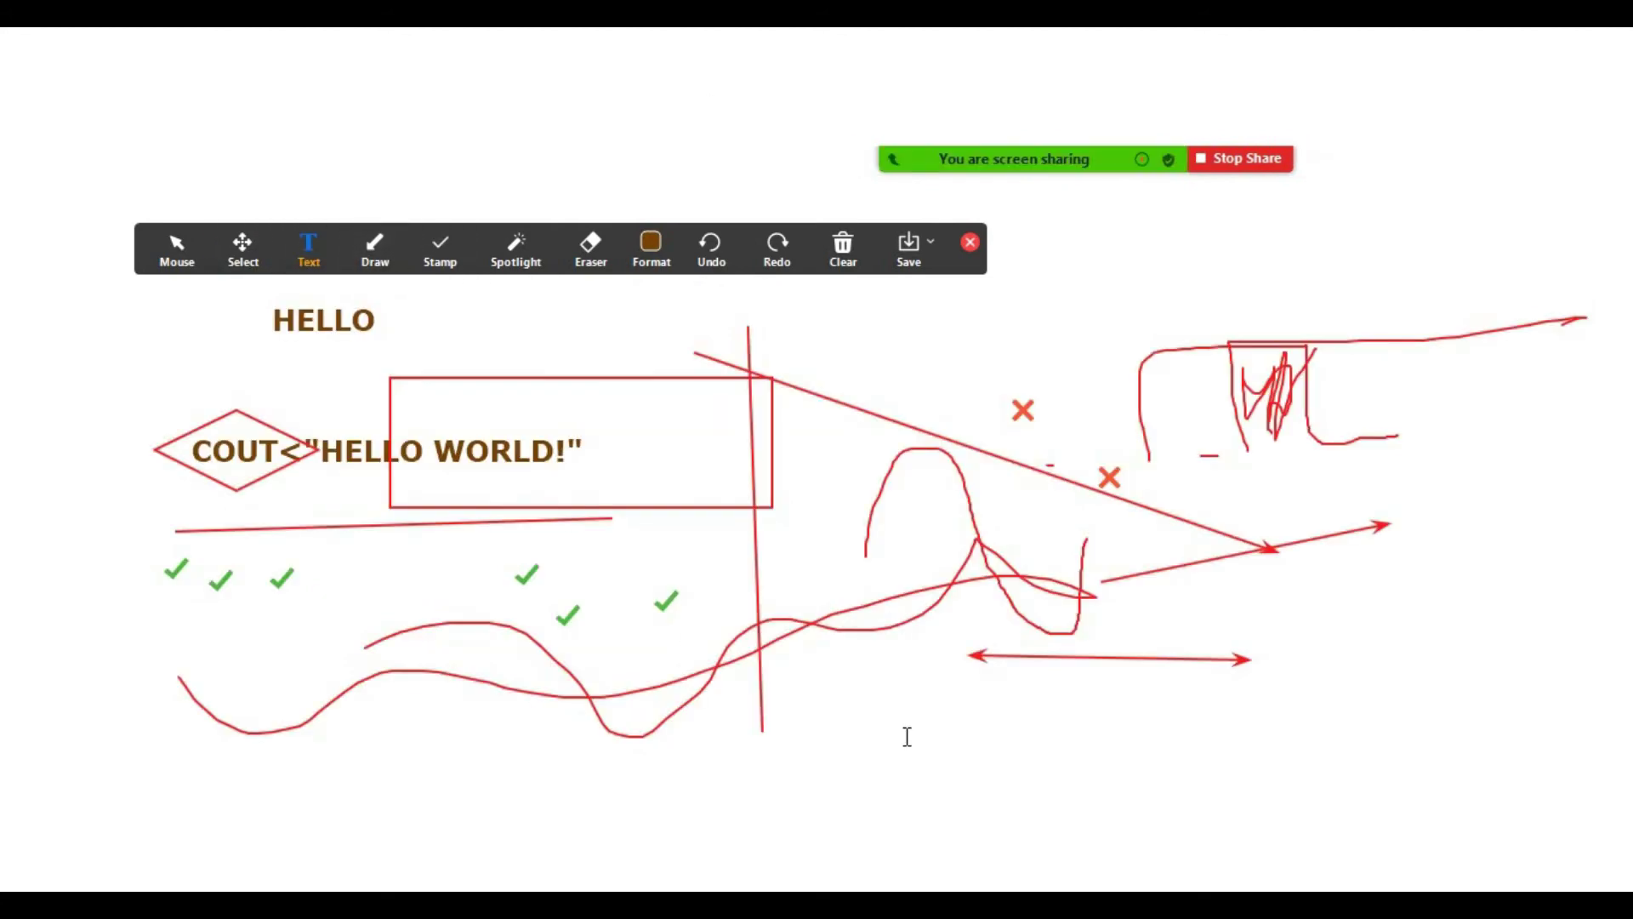
Step: Add the text "HI HOW ARE YOU ?" and move it into the empty area below the double-headed arrow
{"action": "left_click", "coordinate": [433, 477]}
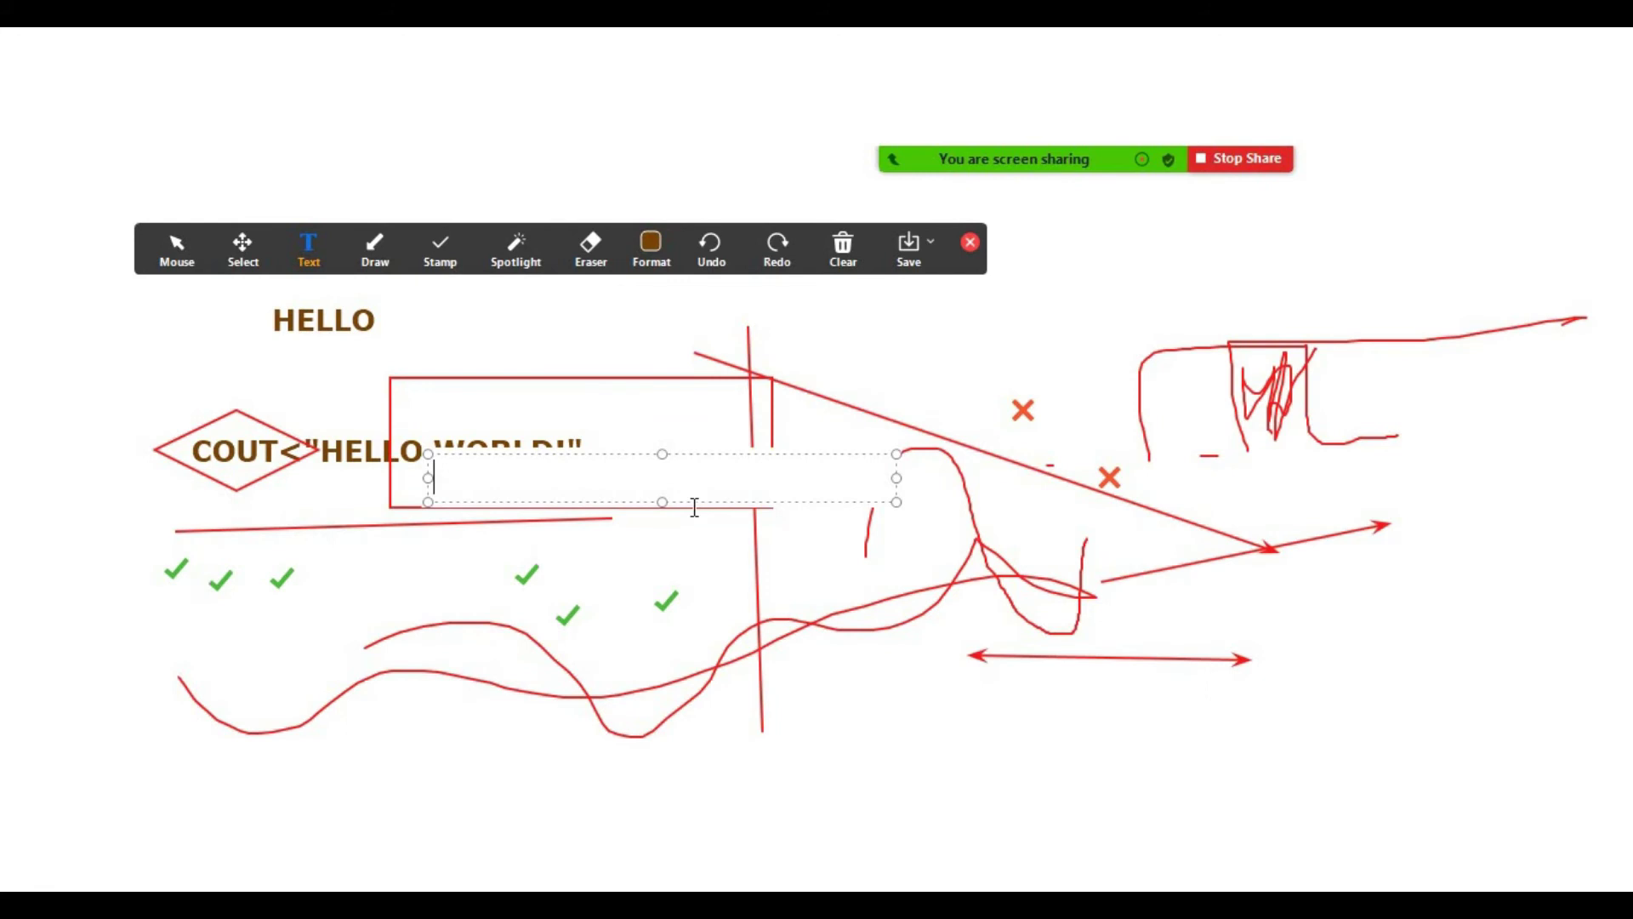
{"action": "type", "text": "HI HOW ARE YOU "}
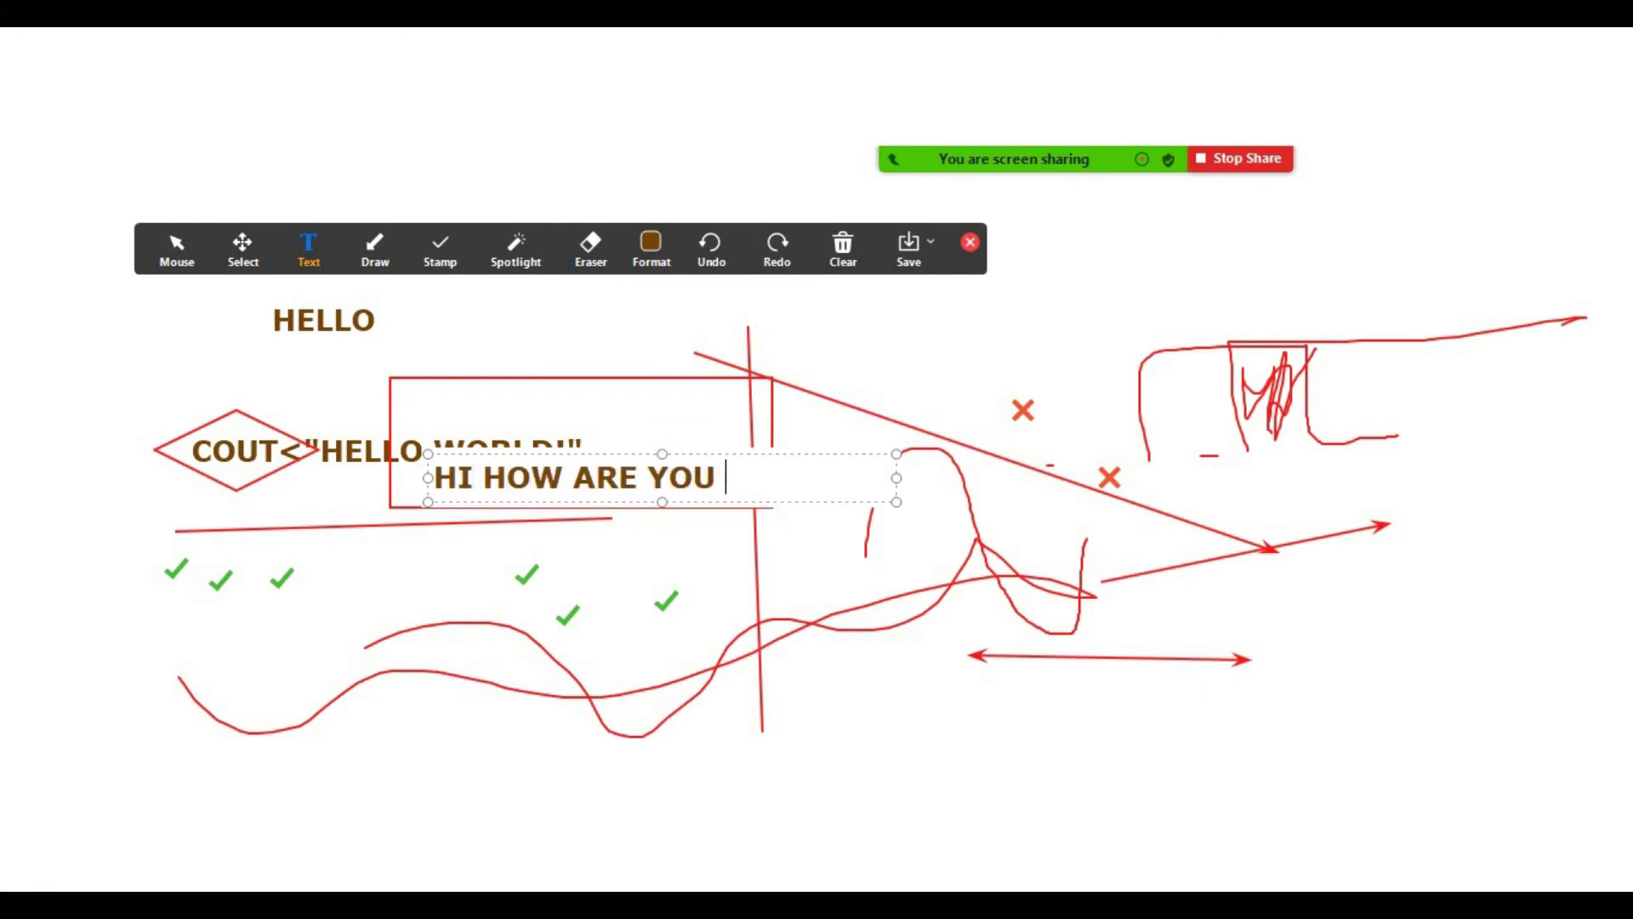
{"action": "type", "text": "?"}
{"action": "left_click_drag", "start_coordinate": [921, 647], "coordinate": [1130, 740]}
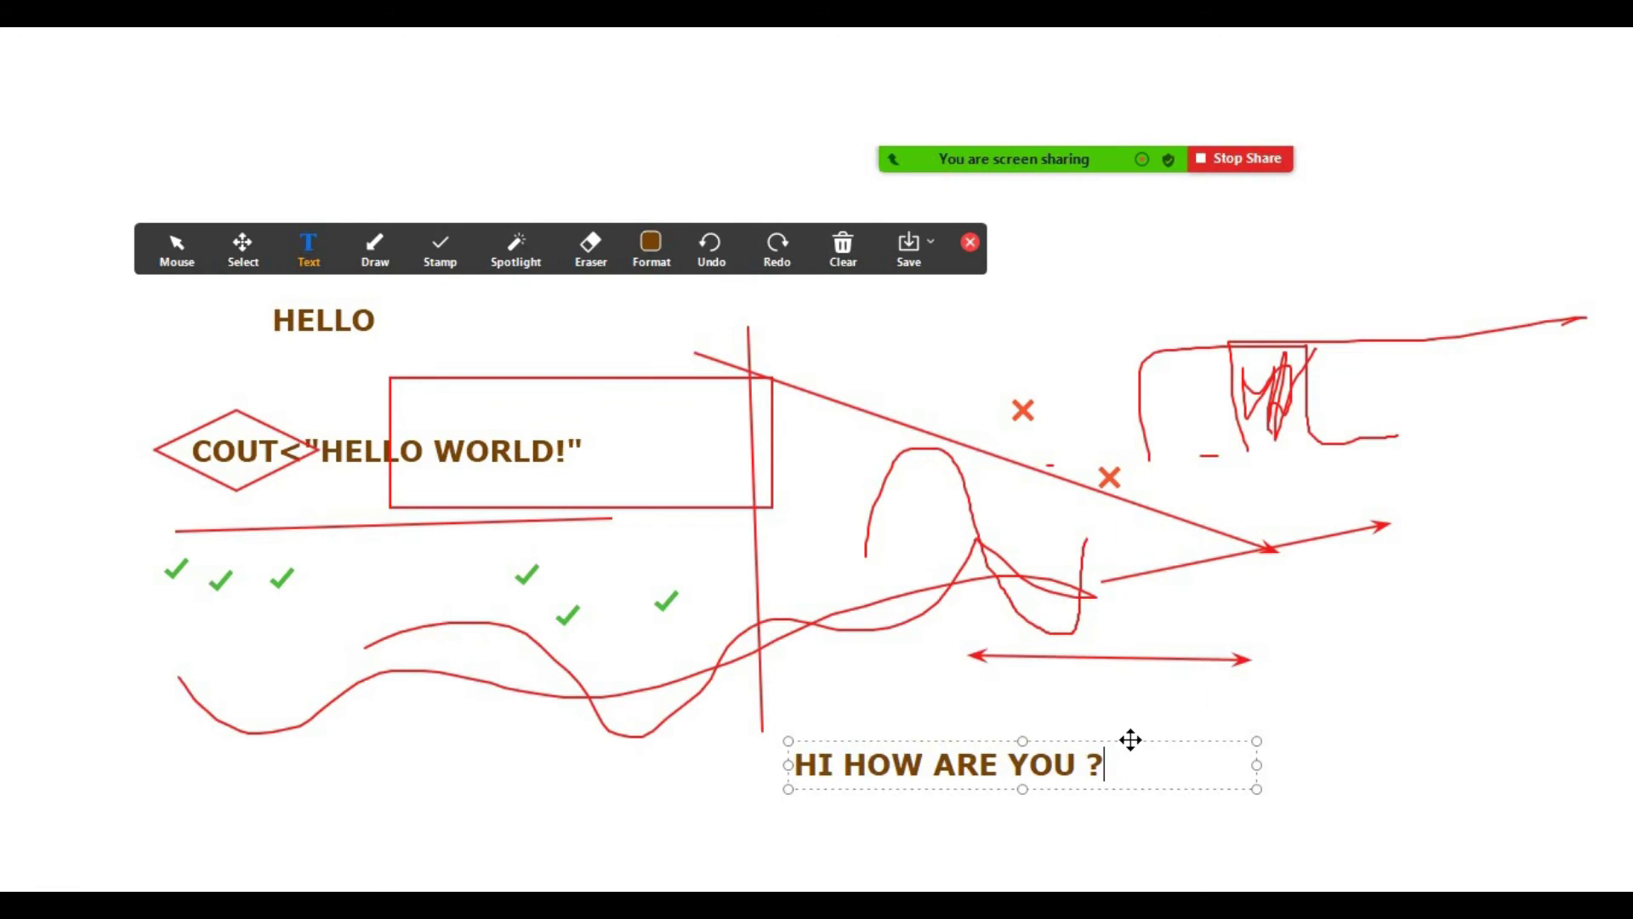
Step: Stop the second recording of the meeting
{"action": "mouse_move", "coordinate": [1034, 160]}
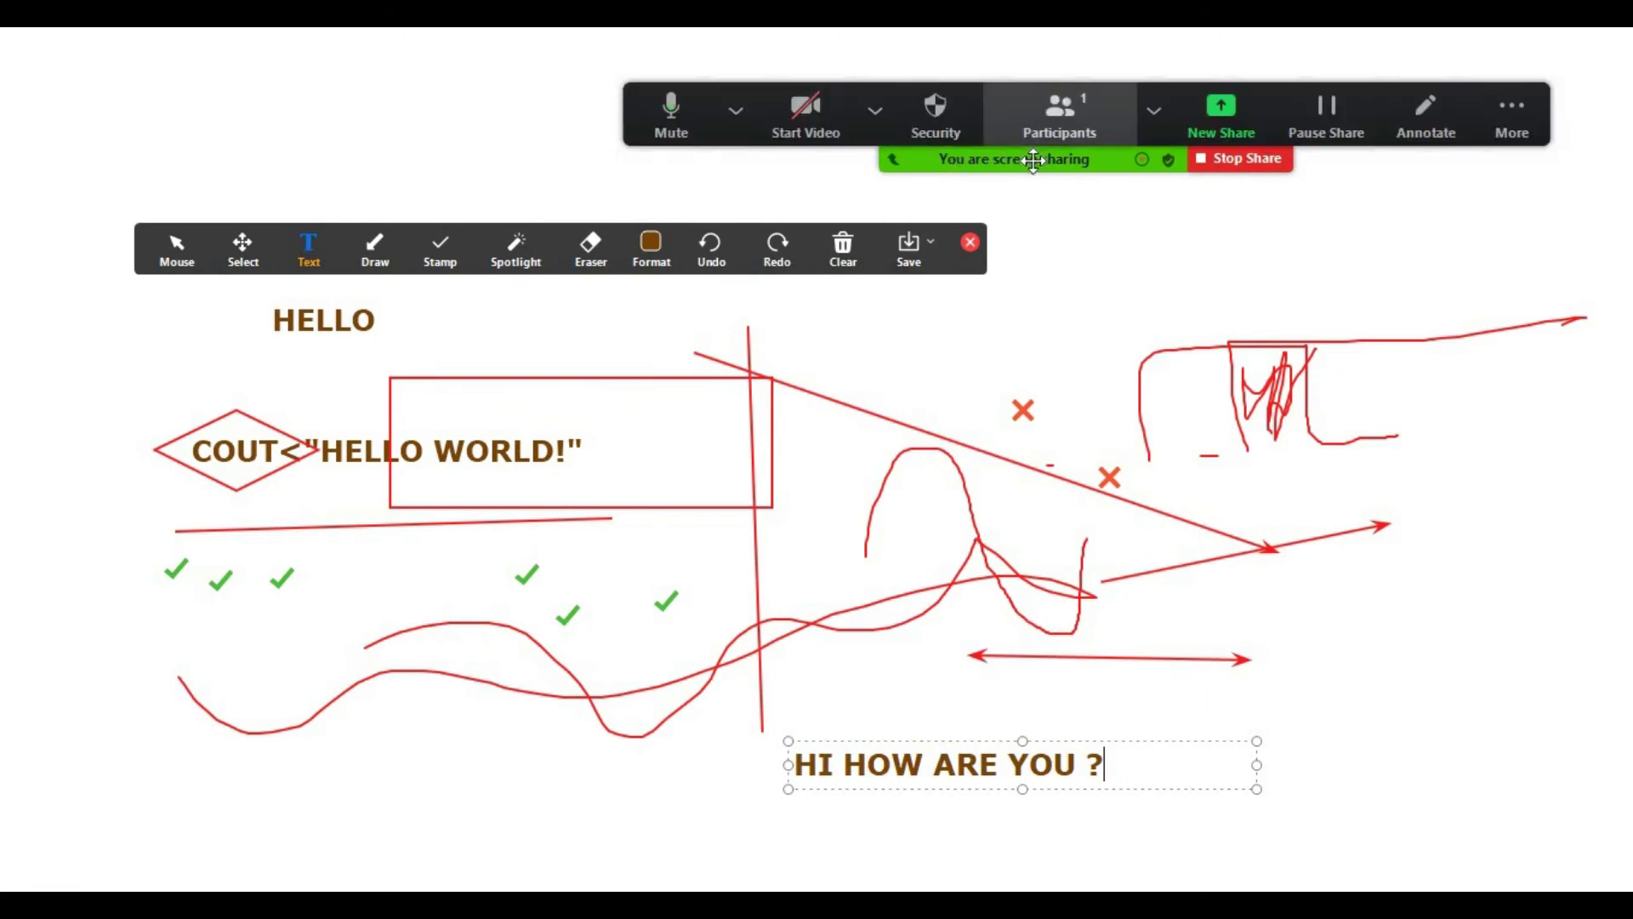
{"action": "left_click", "coordinate": [1512, 110]}
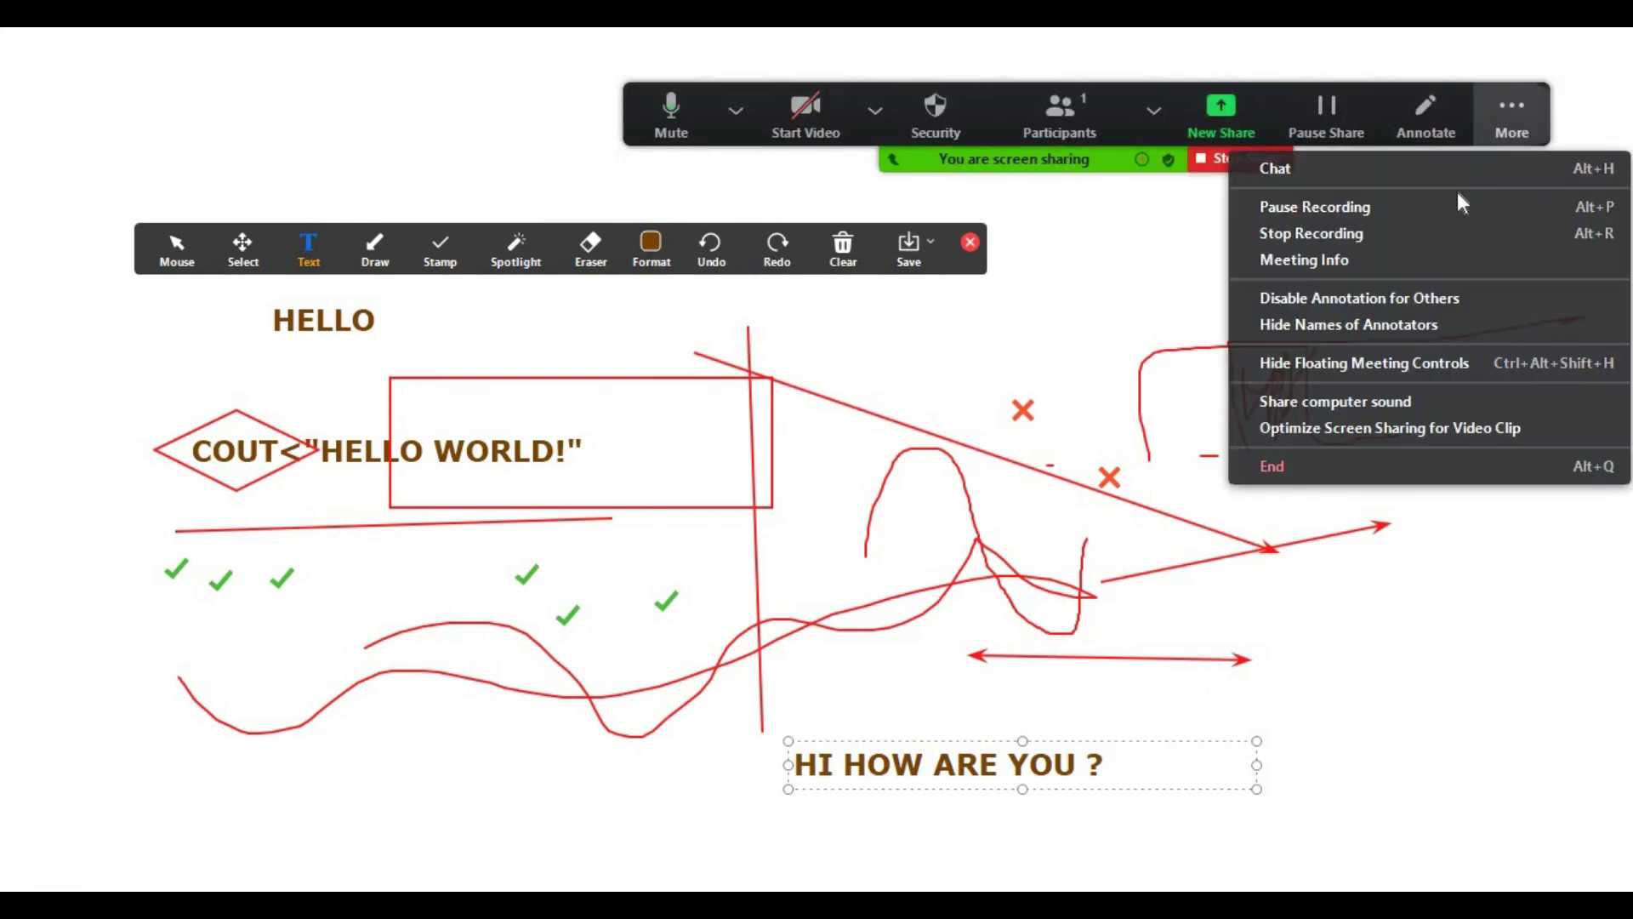
{"action": "left_click", "coordinate": [1433, 232]}
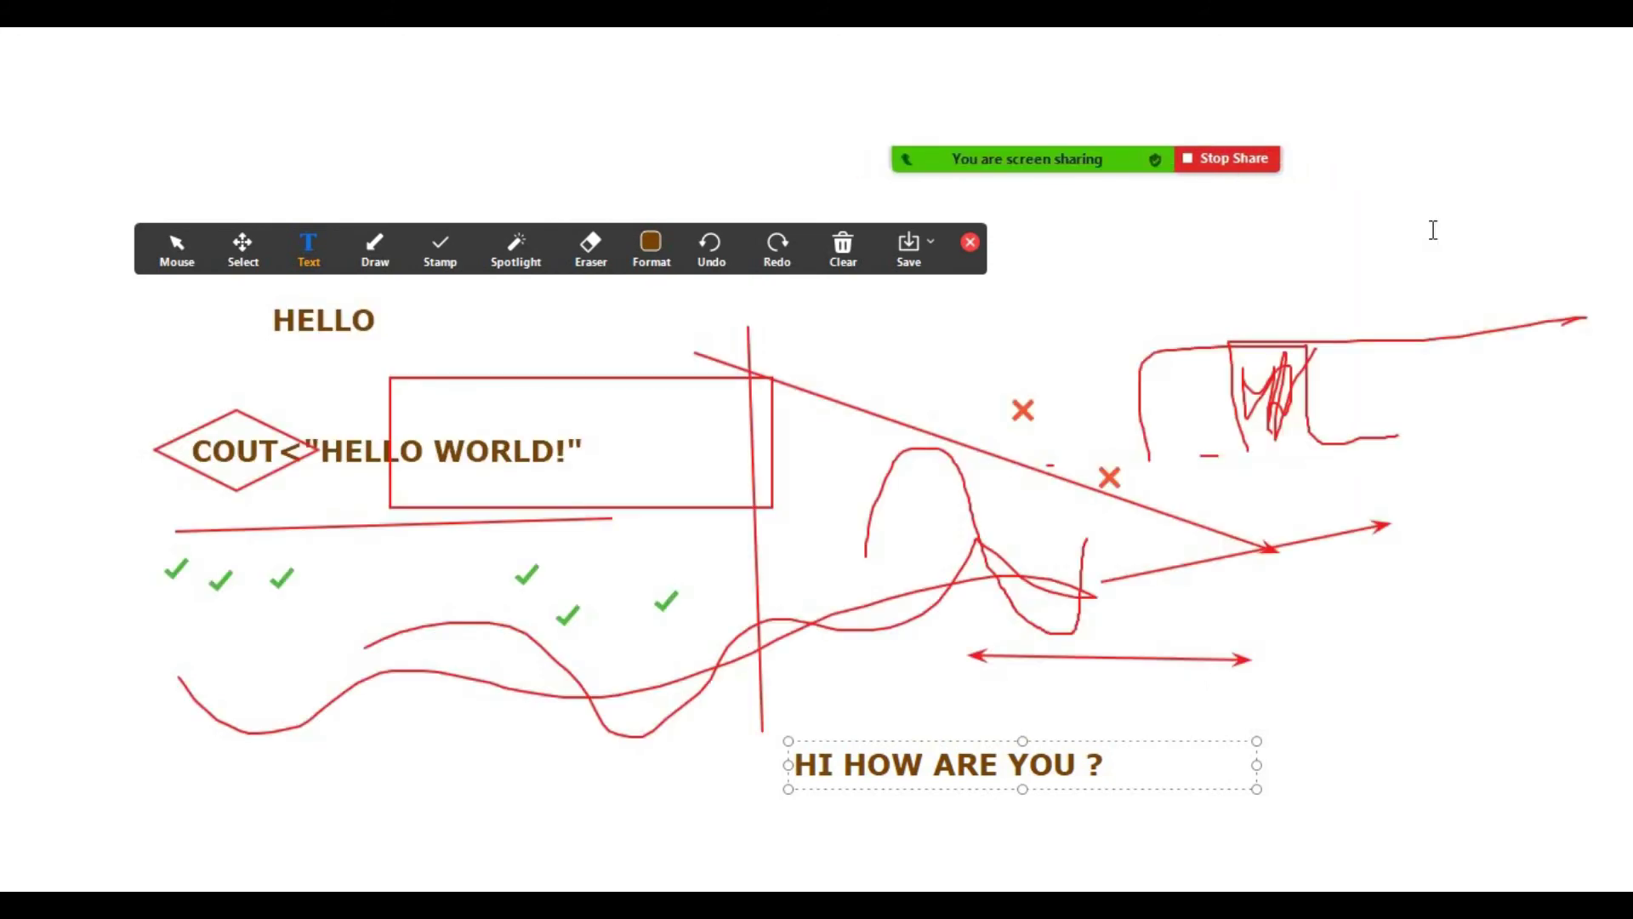
Step: Close the annotation tools, look at the participant invite option, and stop sharing the whiteboard
{"action": "left_click", "coordinate": [969, 242]}
{"action": "mouse_move", "coordinate": [1151, 161]}
{"action": "left_click", "coordinate": [1153, 111]}
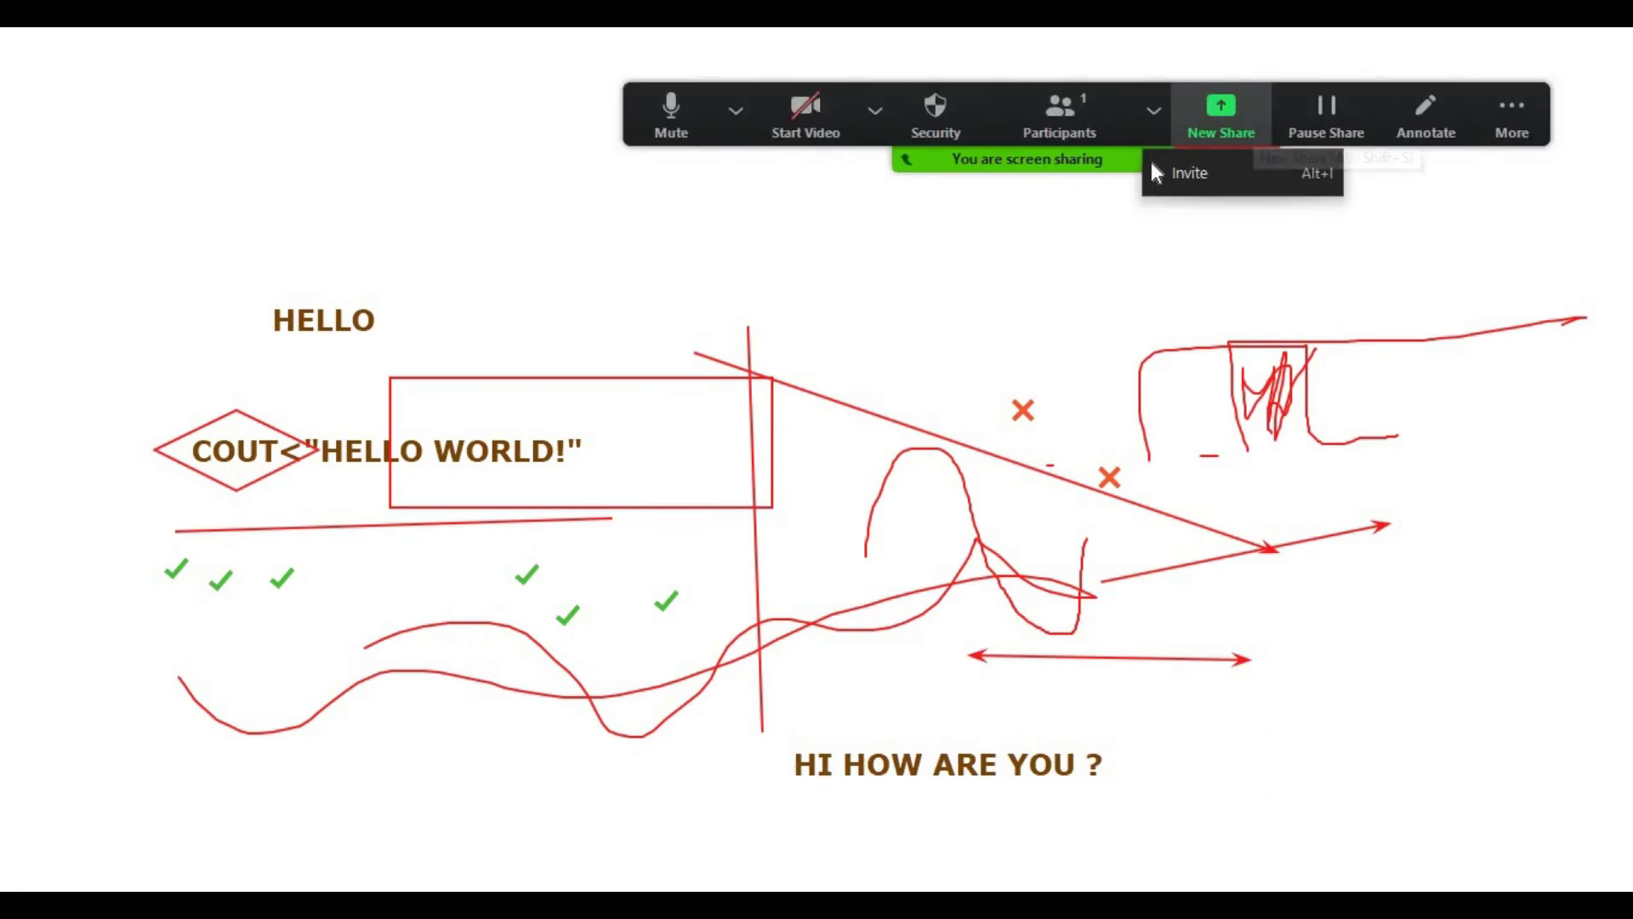
{"action": "left_click", "coordinate": [1153, 110]}
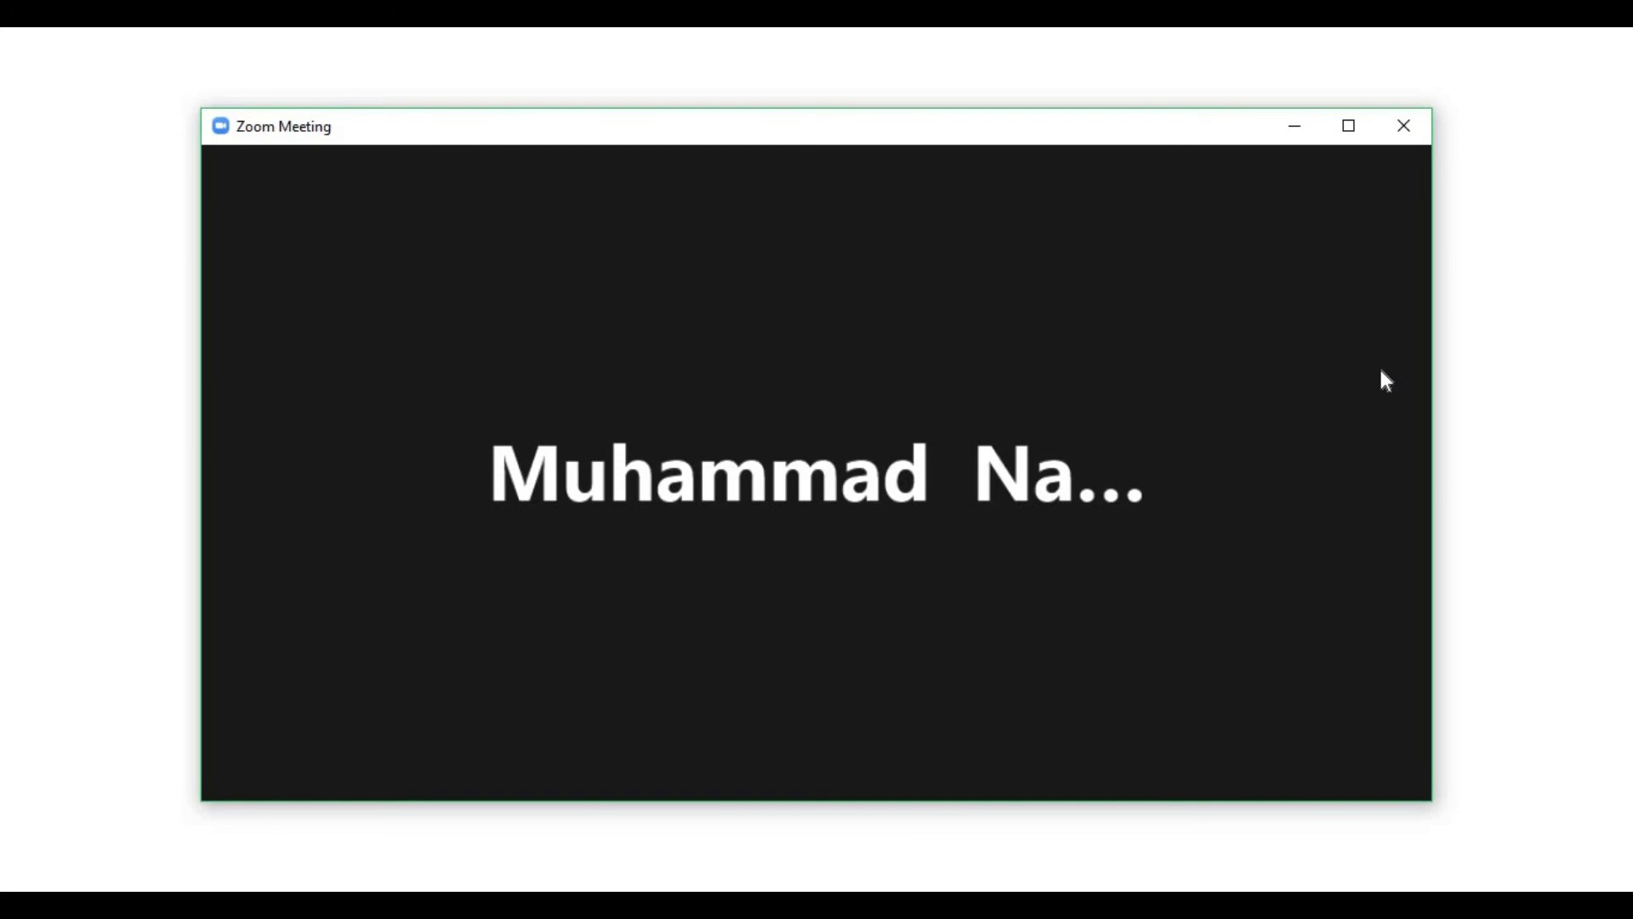
Step: Review the choices for leaving or ending the meeting, and end it for all participants
{"action": "mouse_move", "coordinate": [1015, 445]}
{"action": "left_click", "coordinate": [1383, 768]}
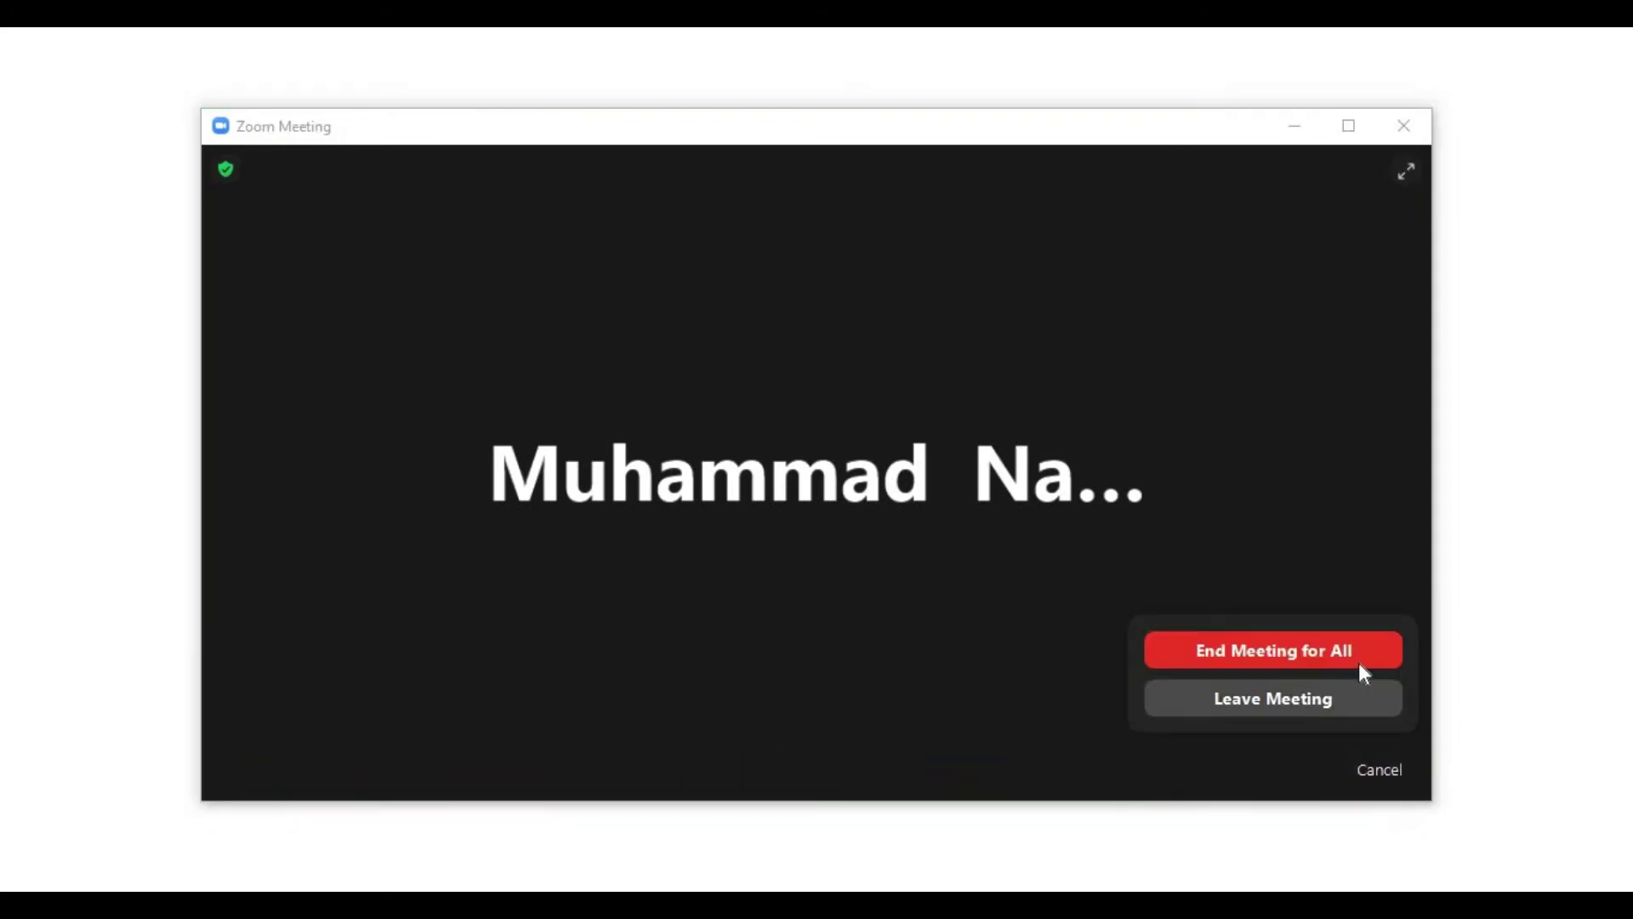
{"action": "left_click", "coordinate": [1378, 769]}
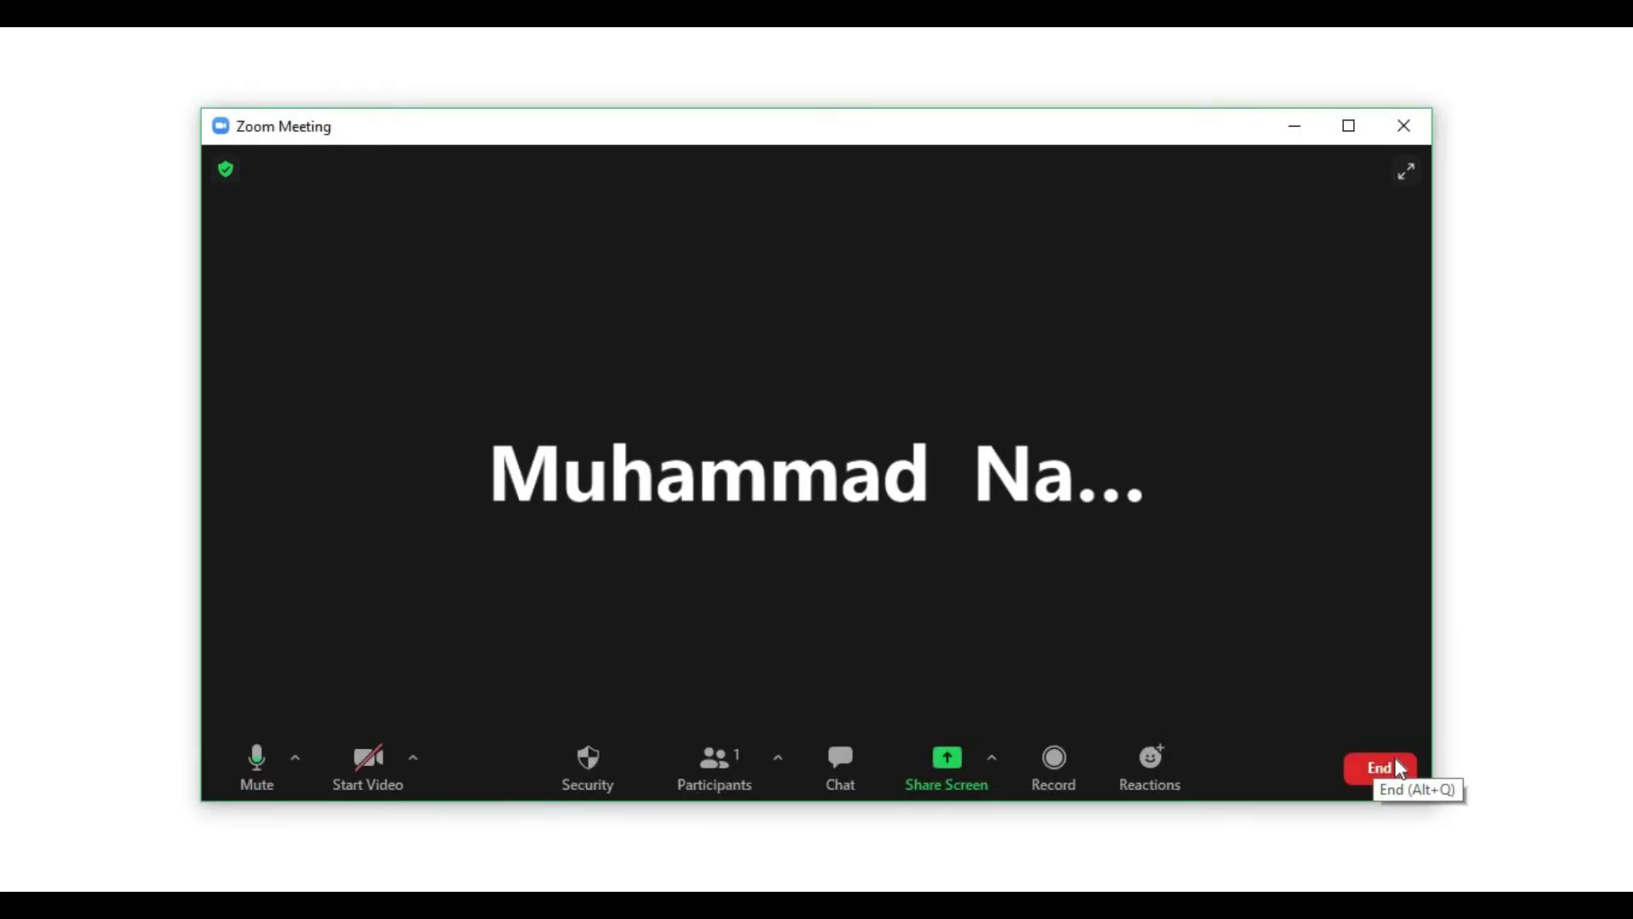
{"action": "left_click", "coordinate": [1401, 770]}
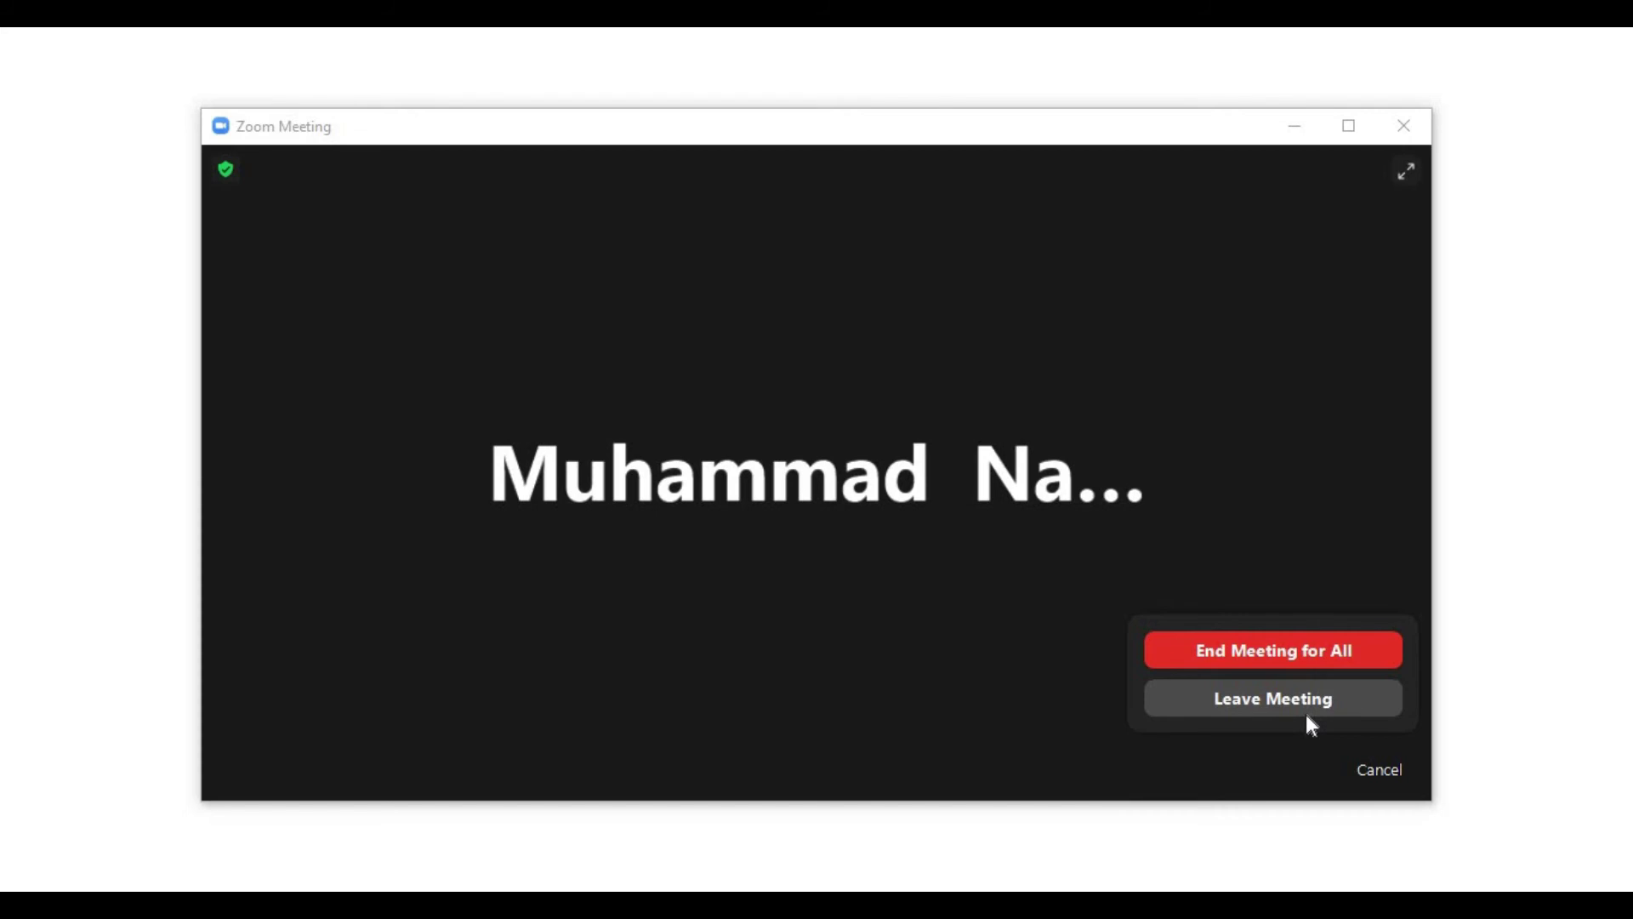
{"action": "left_click", "coordinate": [1318, 662]}
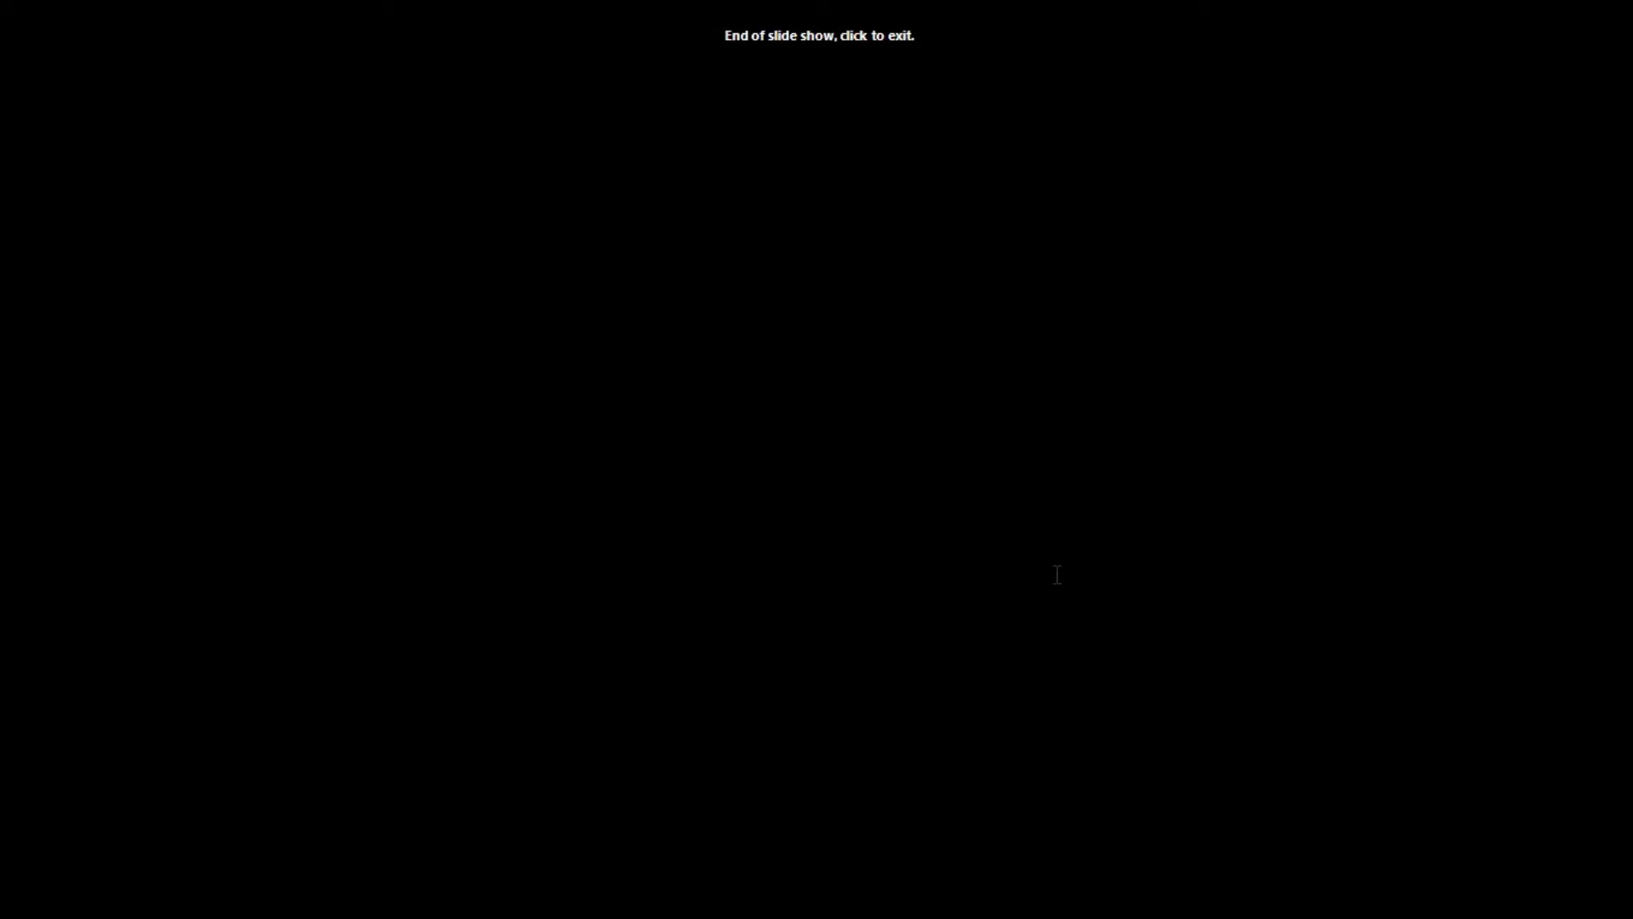
Step: Switch to PowerPoint, exit the finished slide show and close the Share presentation without saving the changes
{"action": "left_click", "coordinate": [1057, 575]}
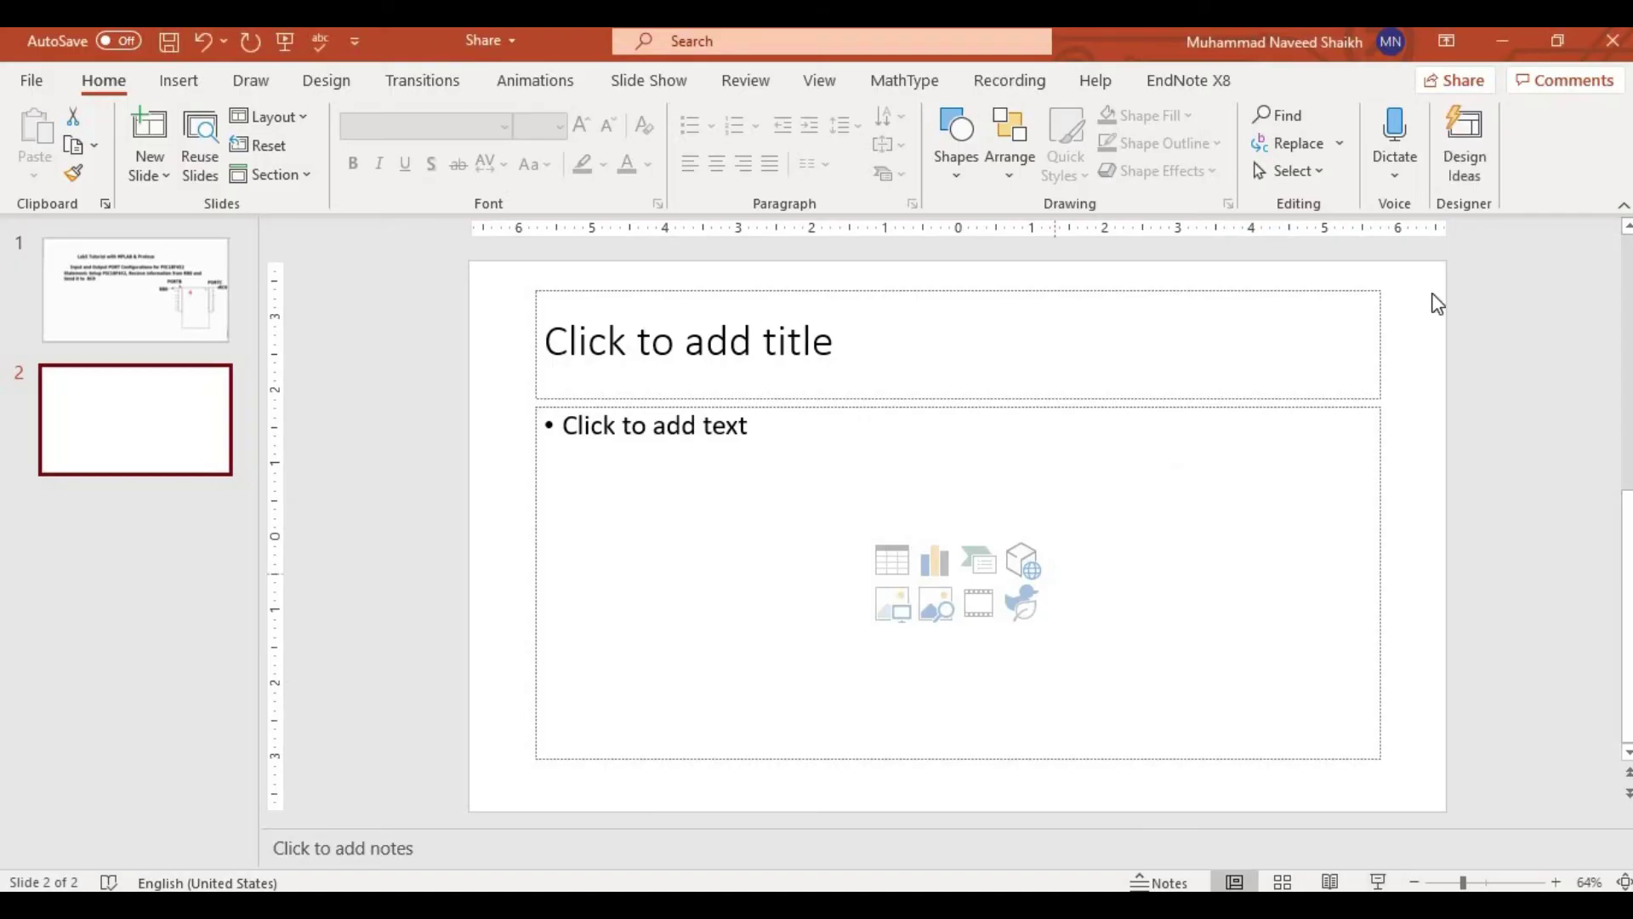
{"action": "left_click", "coordinate": [1616, 47]}
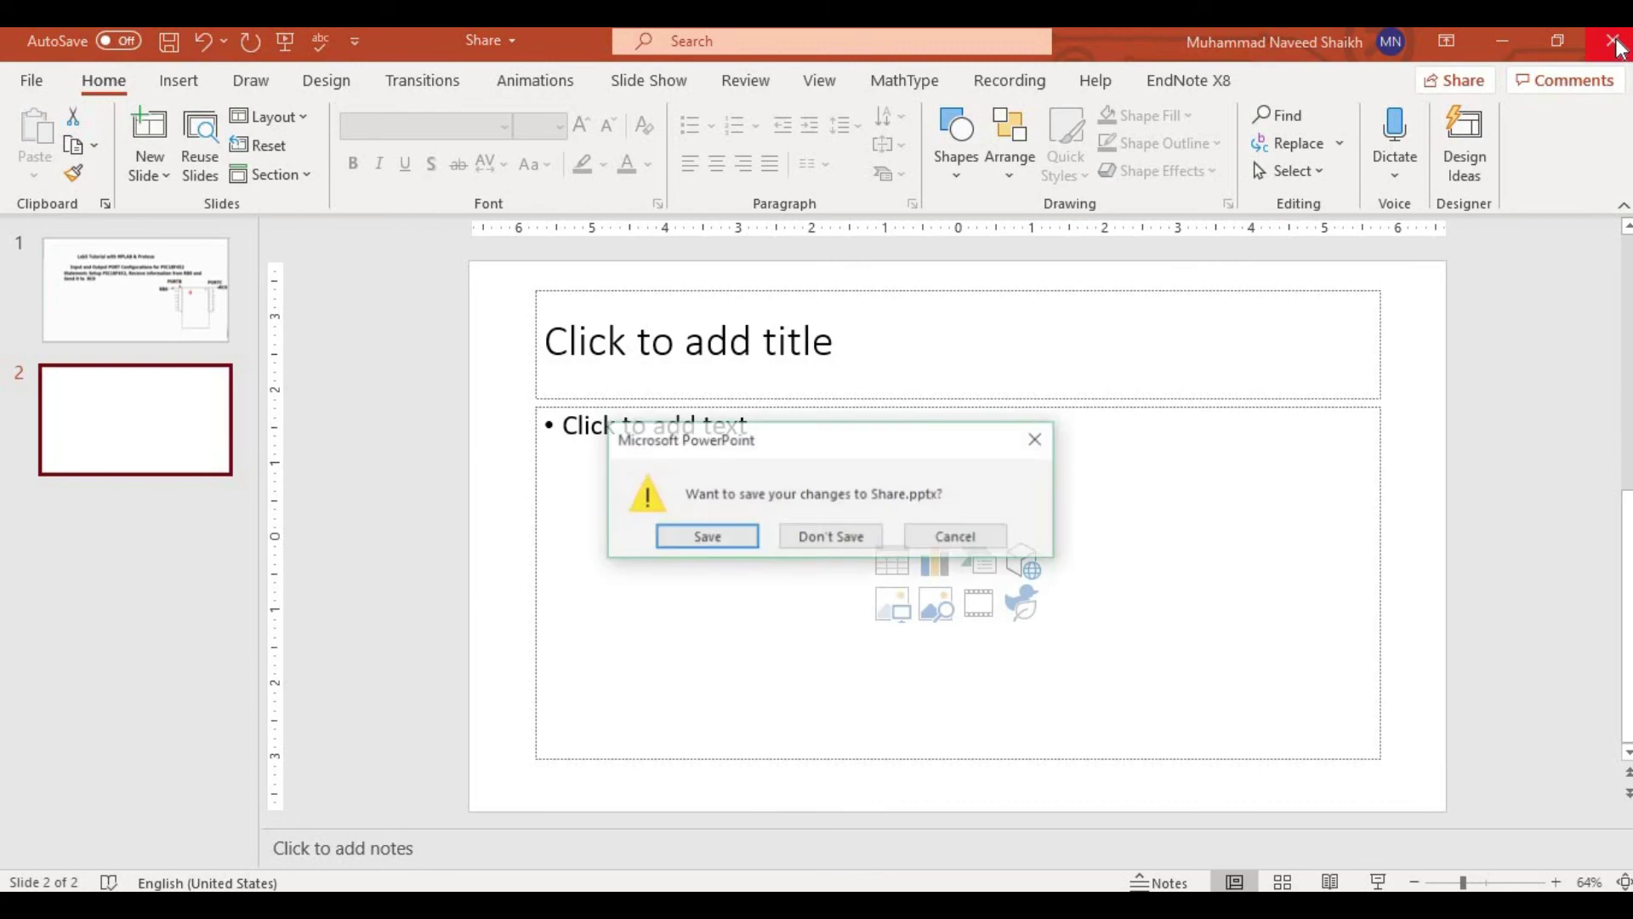
{"action": "left_click", "coordinate": [830, 541]}
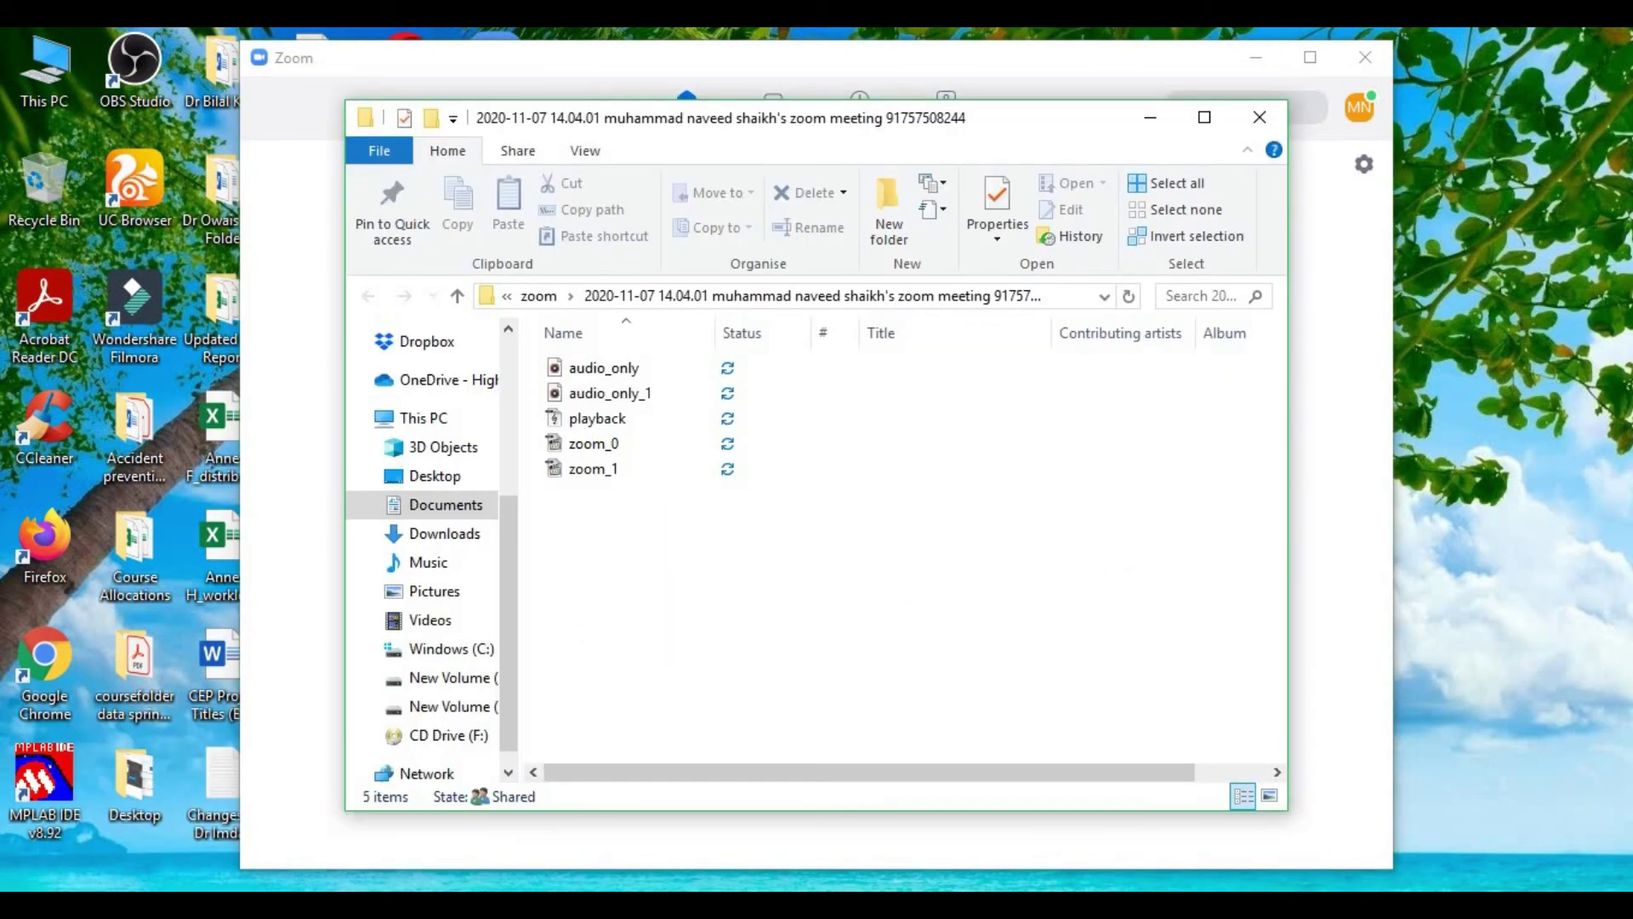
Step: Play the first recorded meeting video, zoom_0, from the folder of converted recordings
{"action": "double_click", "coordinate": [610, 446]}
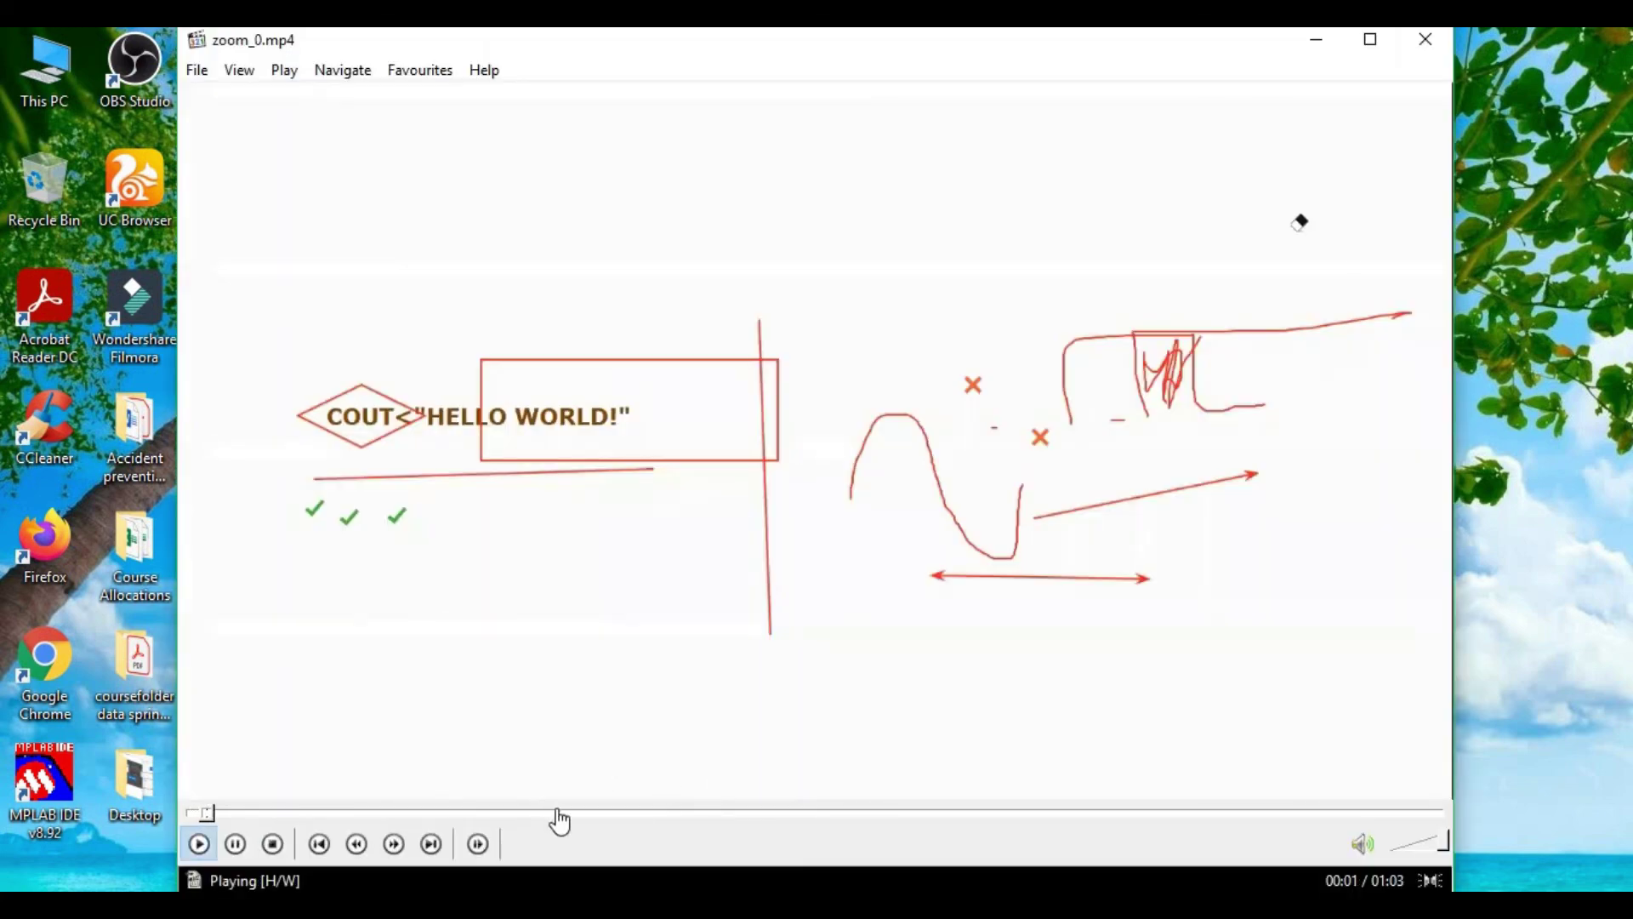
Step: Skip through different parts of the zoom_0 recording to review the annotated whiteboard, and mute the player's sound
{"action": "left_click", "coordinate": [643, 813]}
{"action": "left_click", "coordinate": [886, 810]}
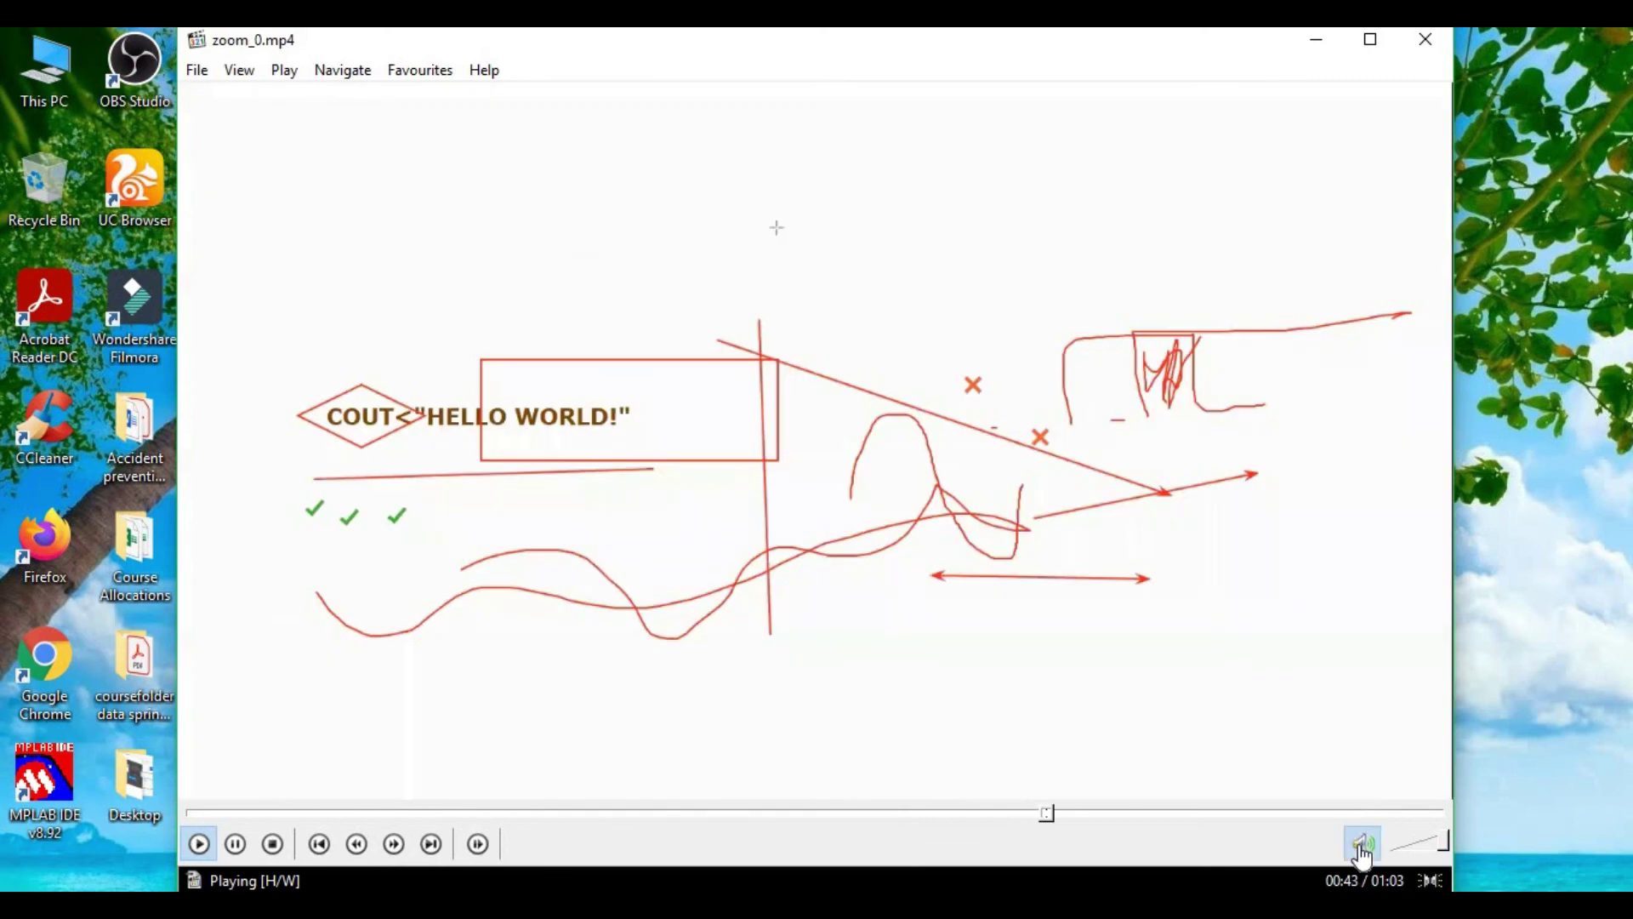
{"action": "left_click", "coordinate": [1360, 842]}
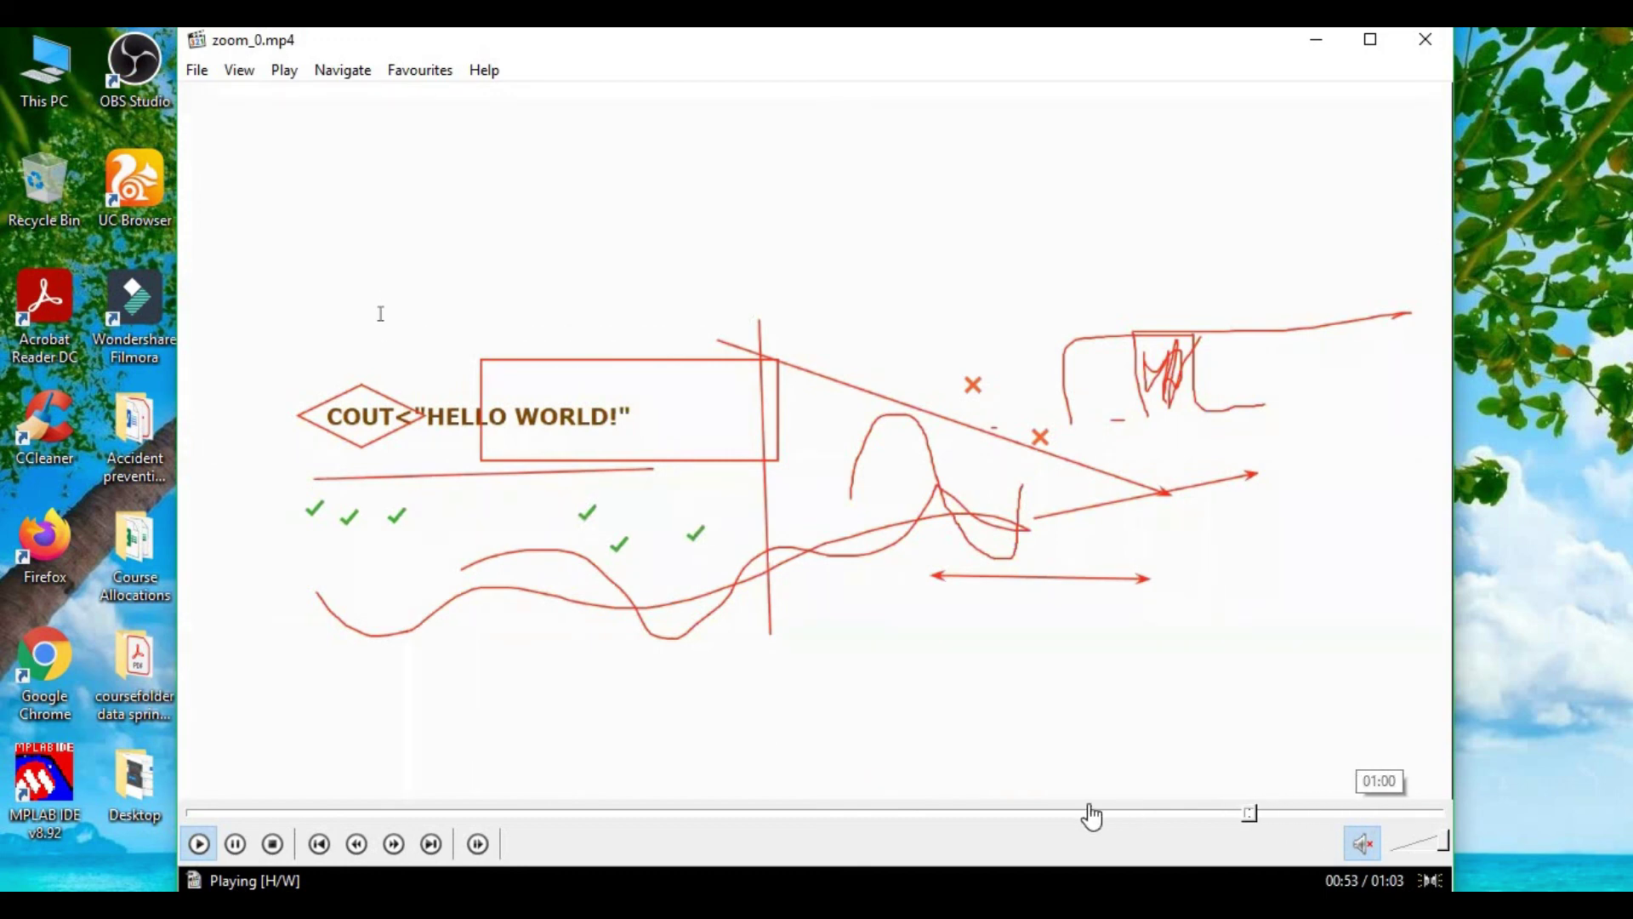
{"action": "left_click", "coordinate": [1029, 813]}
{"action": "left_click", "coordinate": [662, 813]}
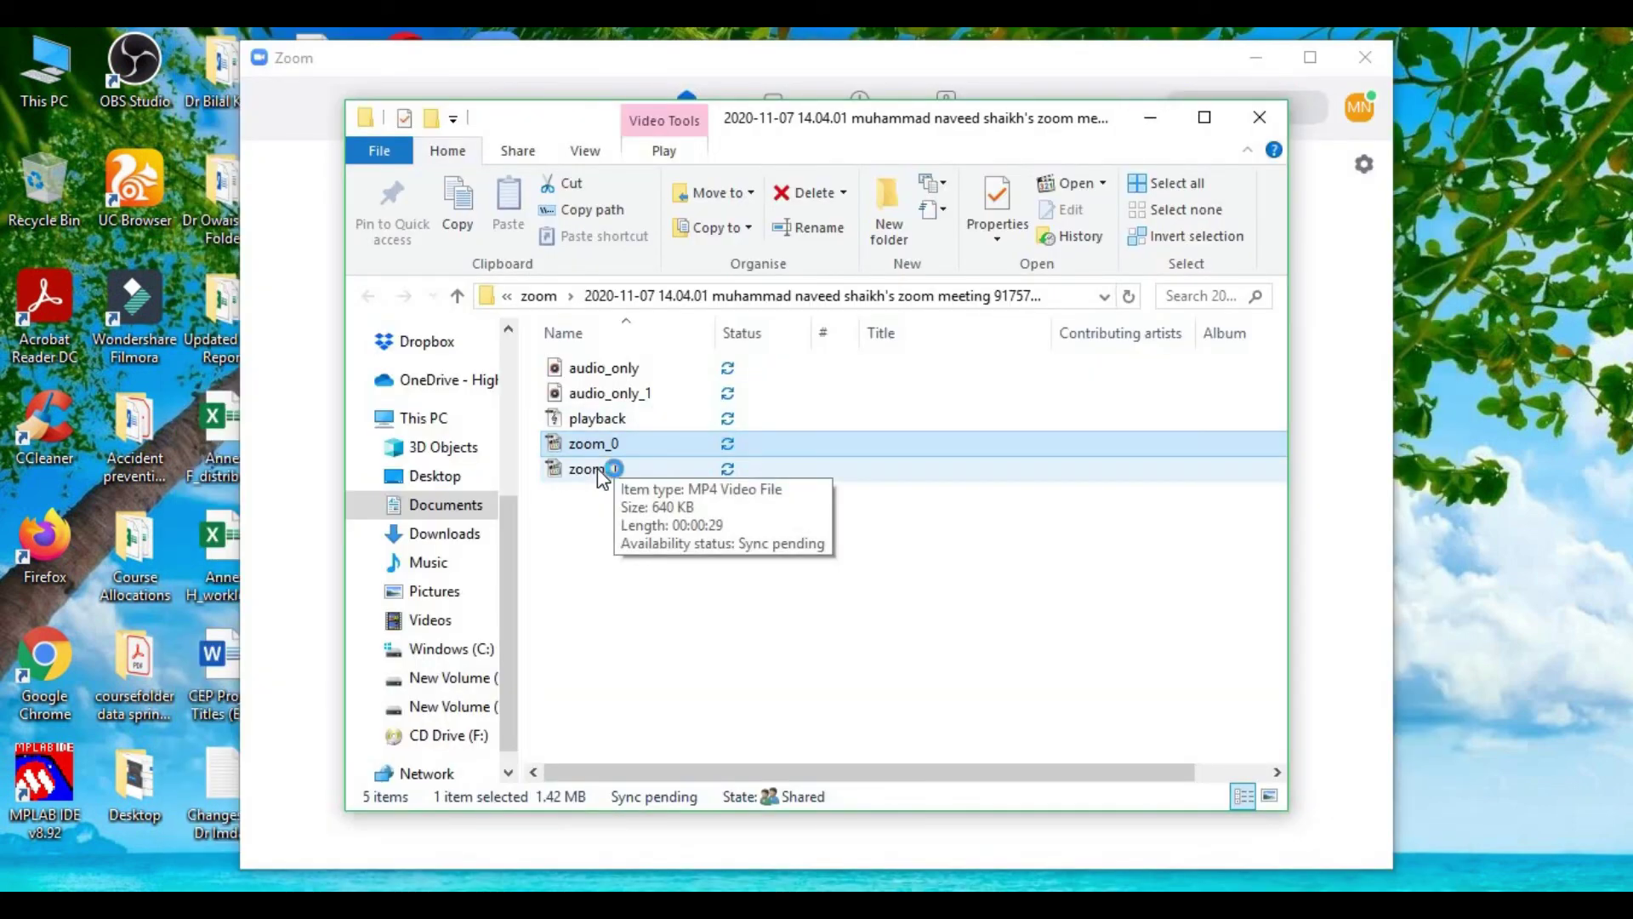
Step: Play the second recorded meeting video, zoom_1, and close the video player and the Zoom window when it finishes
{"action": "double_click", "coordinate": [597, 468]}
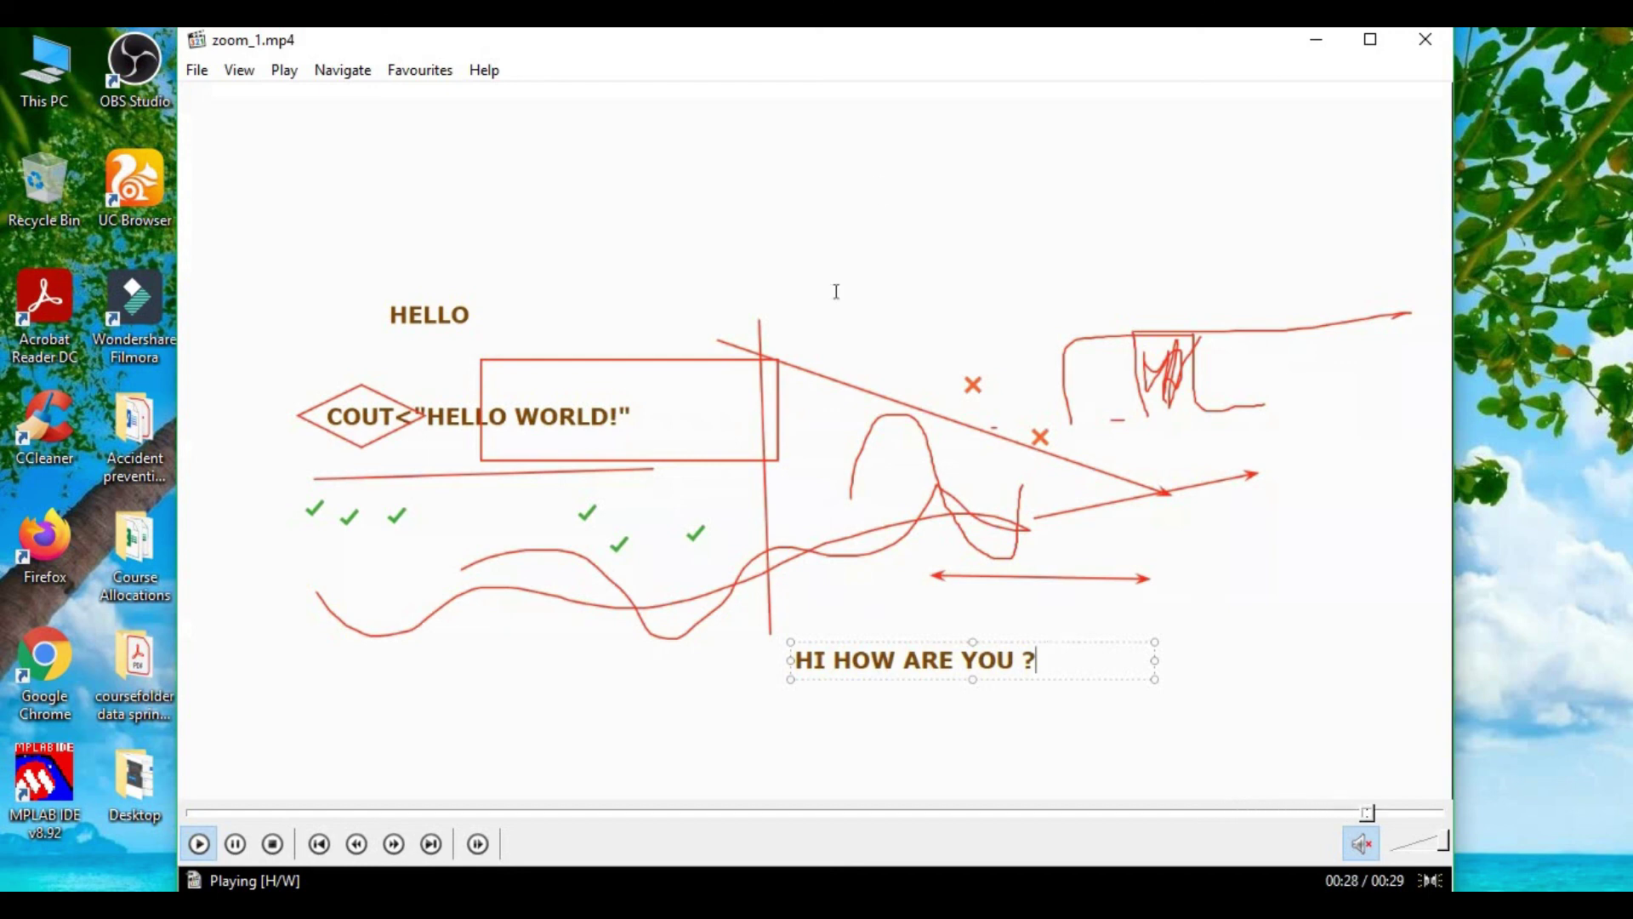
{"action": "left_click", "coordinate": [1431, 34]}
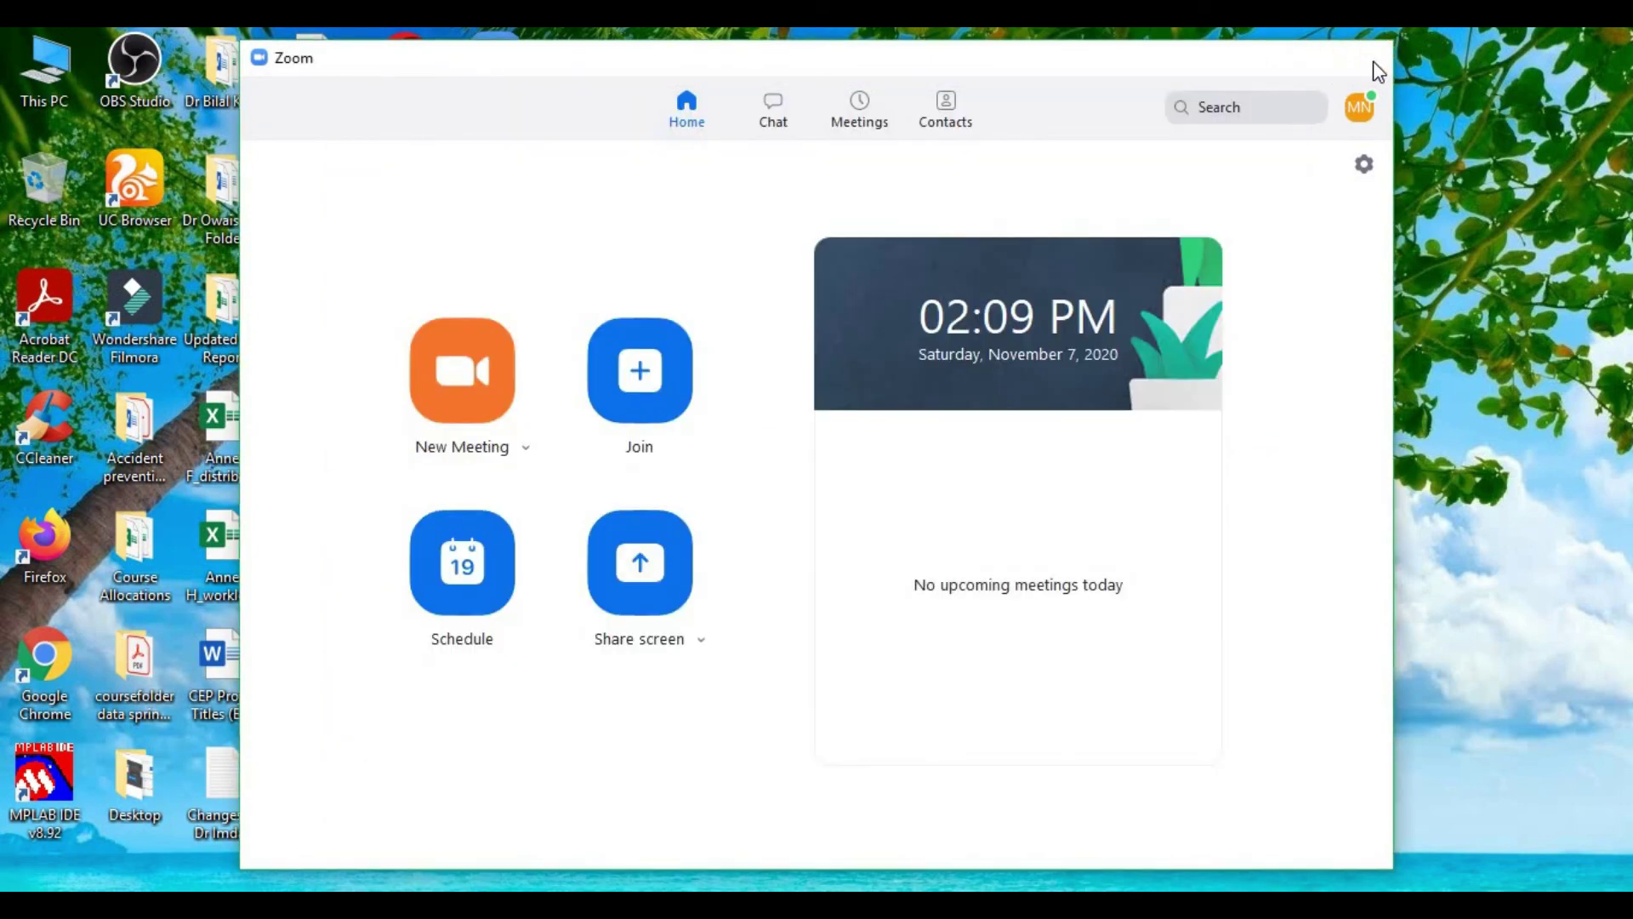
{"action": "left_click", "coordinate": [1373, 60]}
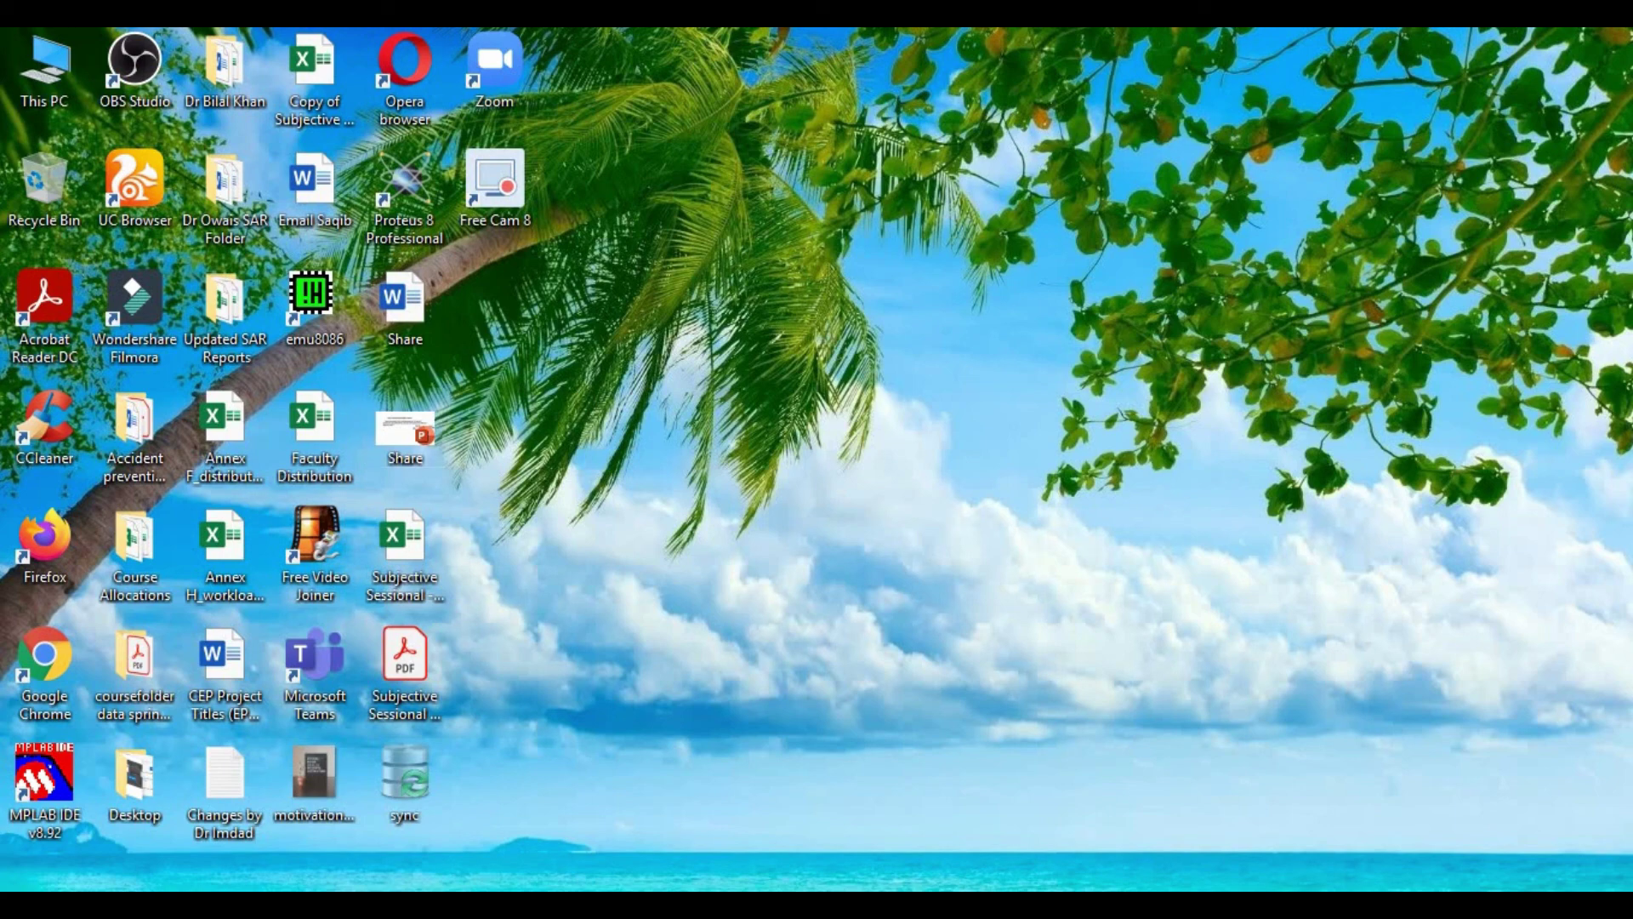
{"action": "right_click", "coordinate": [1262, 915]}
{"action": "left_click", "coordinate": [1313, 916]}
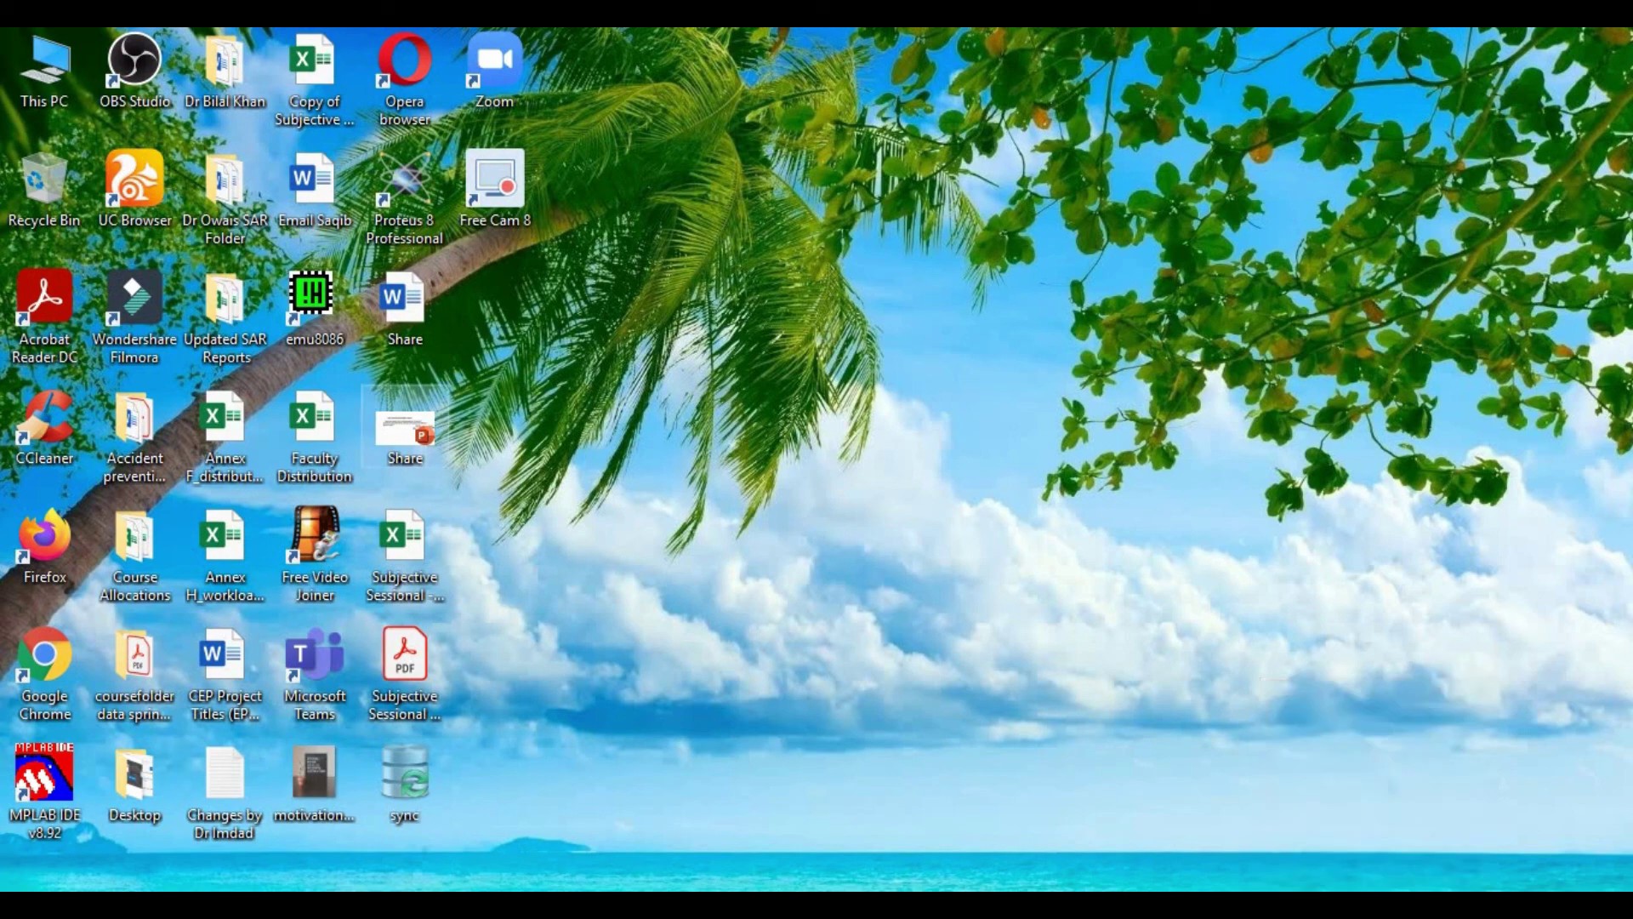